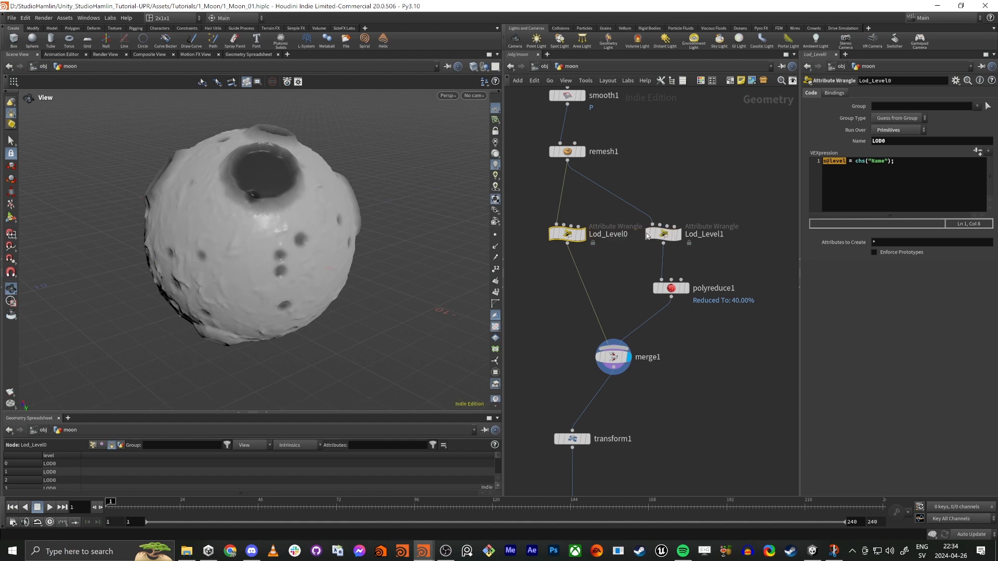
Step: Duplicate the Lod_Level1 wrangle and its polyreduce node as a third LOD branch fed by remesh1
left_click_drag(658, 351, 728, 217)
left_click_drag(633, 248, 744, 291)
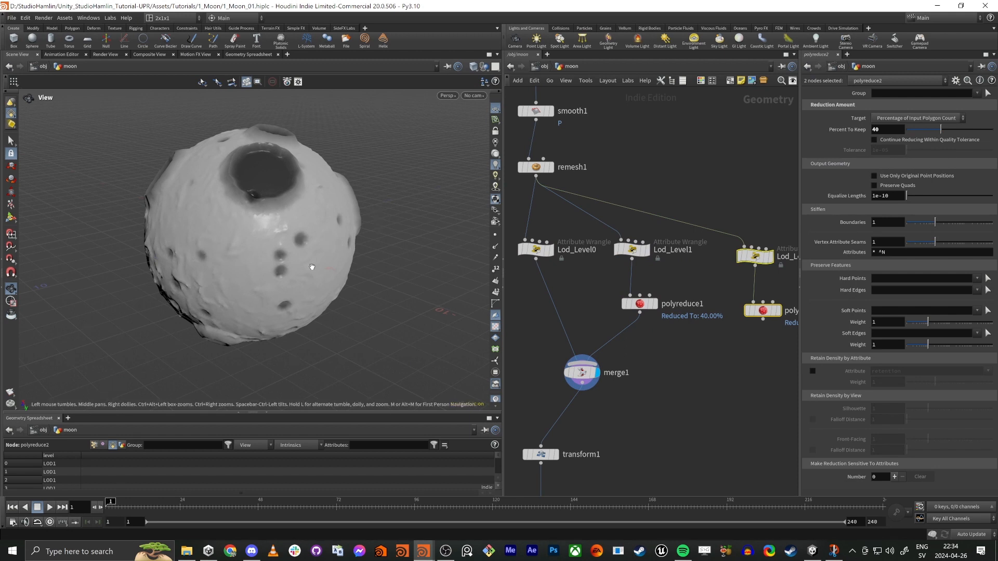
Step: Check the UV layout of the merged mesh, then display the bypassed uvproject1 node and check its UVs
key("space+5")
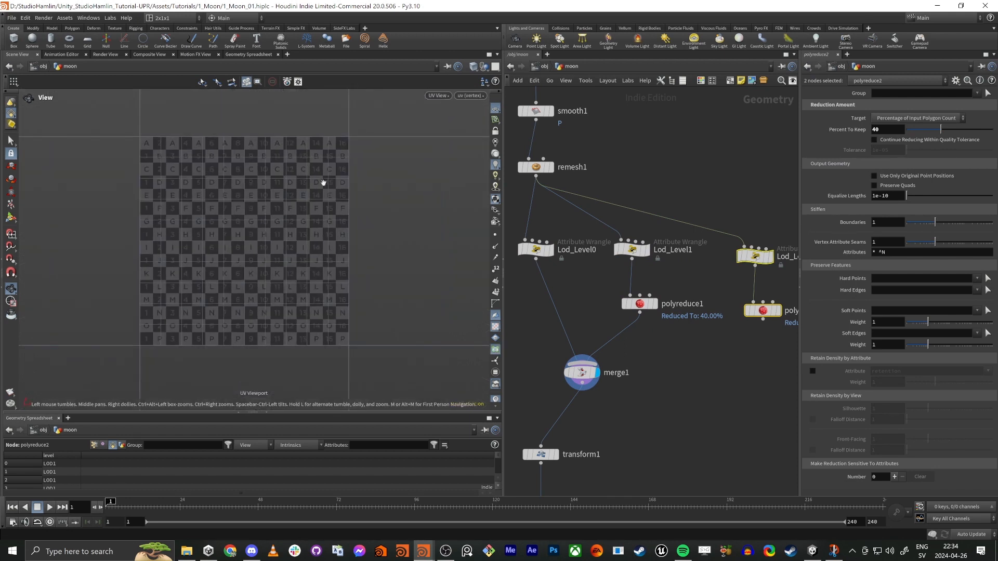
key("space+1")
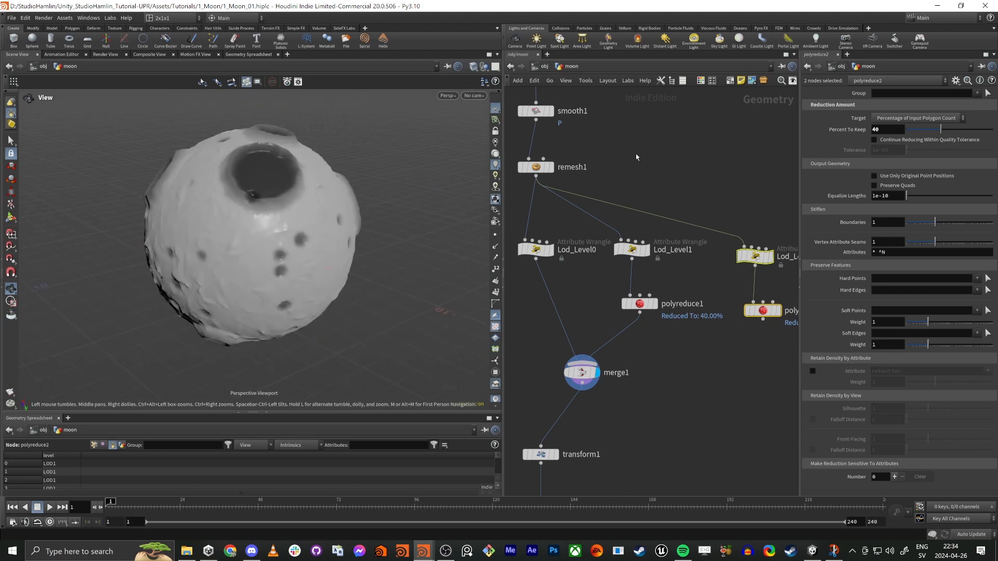
middle_click_drag(637, 157, 688, 311)
middle_click_drag(708, 233, 716, 325)
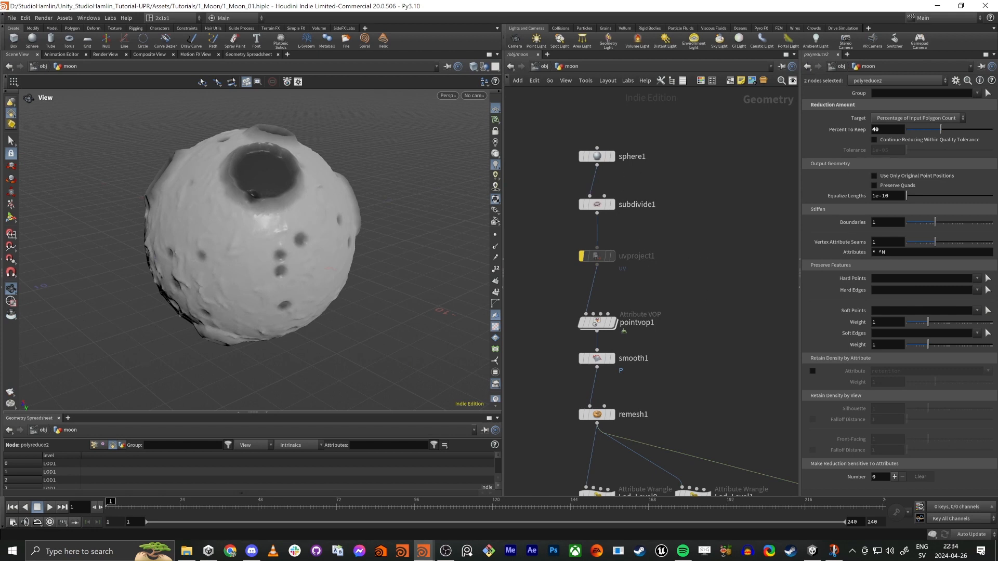
middle_click_drag(751, 269, 749, 266)
scroll(620, 252, "up", 2)
left_click(617, 264)
left_click(590, 264)
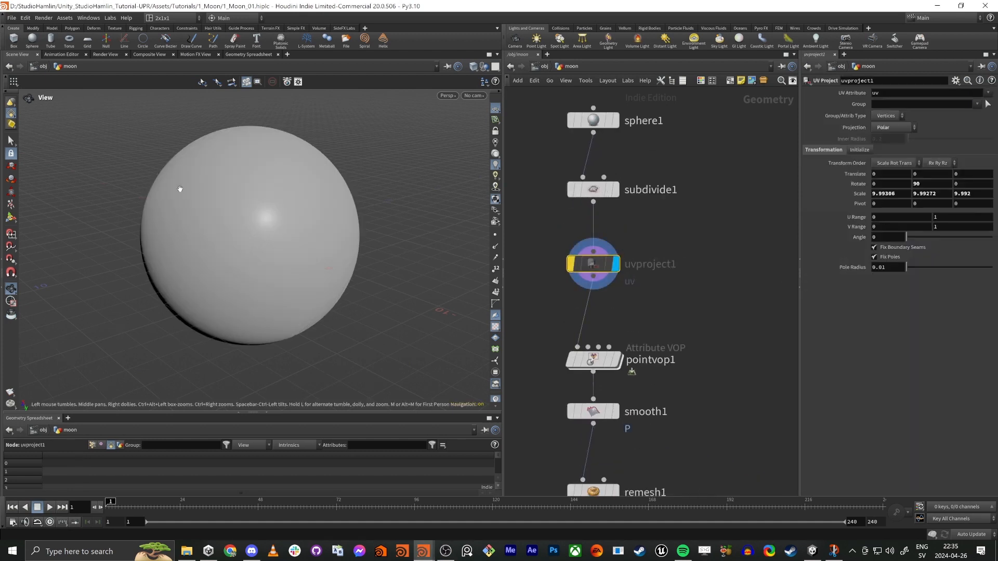
key("1")
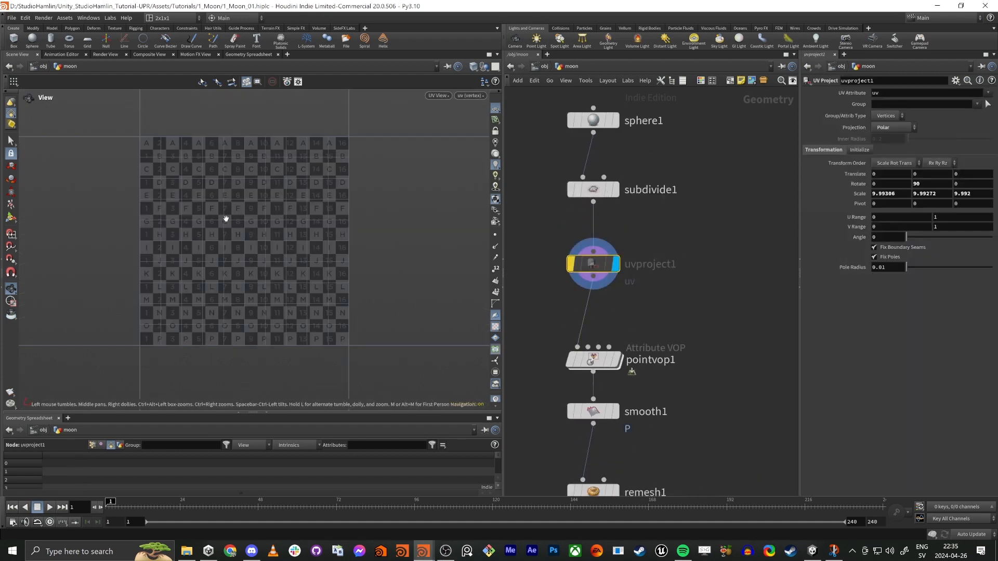
key("space+1")
key("1")
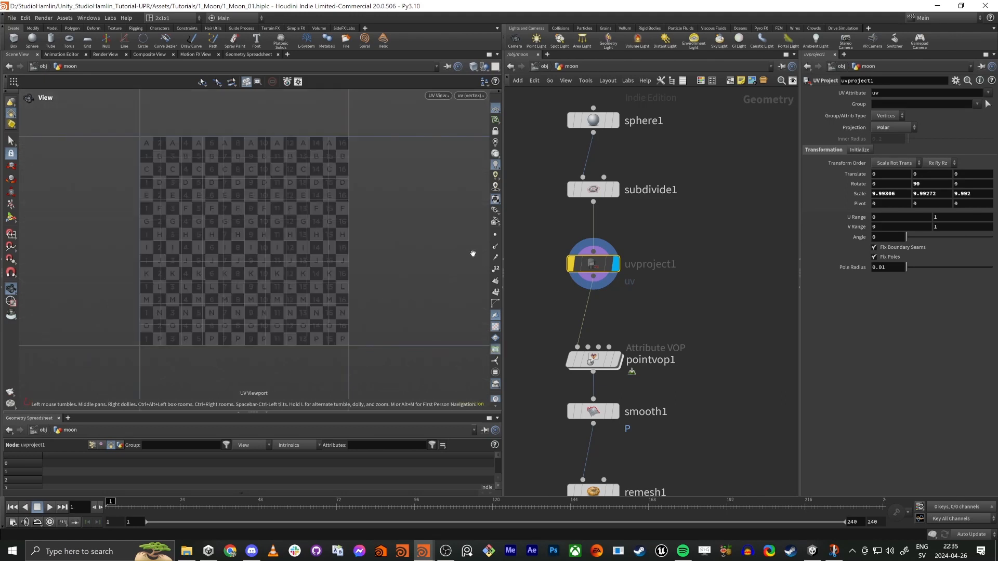
Step: Turn off the bypass on uvproject1 and inspect its polar projection in the UV and perspective views
left_click(571, 265)
scroll(285, 229, "up", 5)
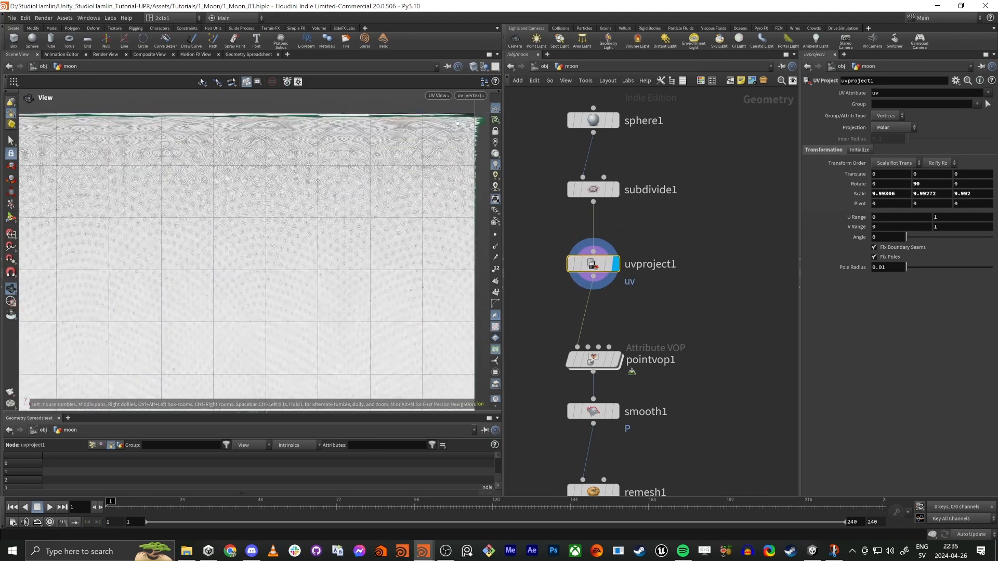
scroll(319, 179, "down", 3)
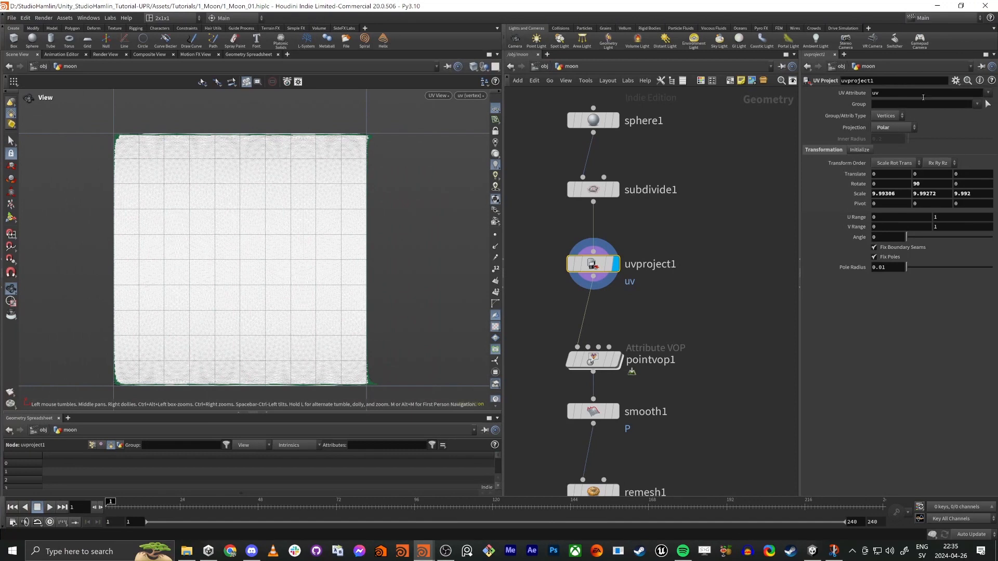
key("space+1")
right_click_drag(228, 208, 195, 242)
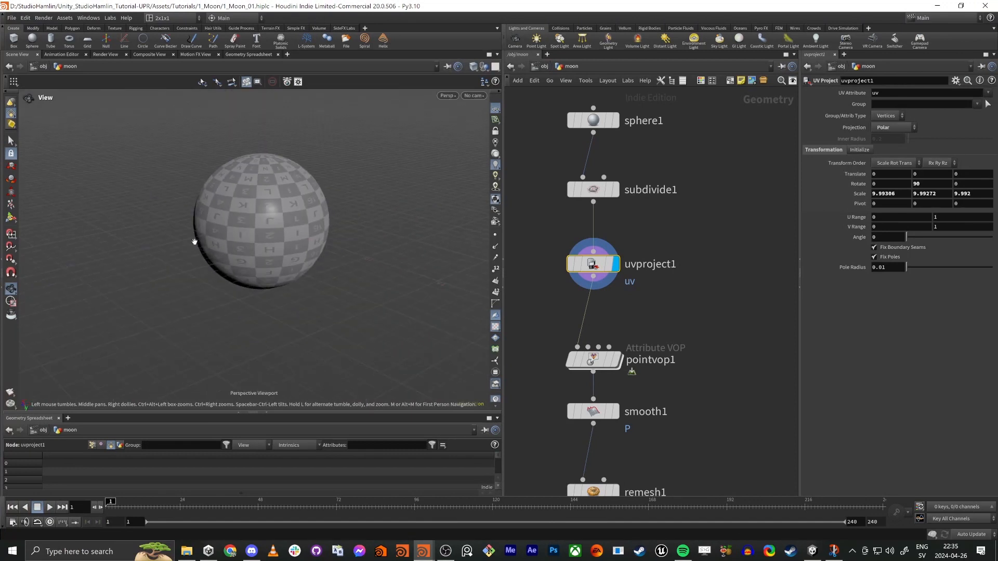
left_click_drag(197, 221, 222, 278)
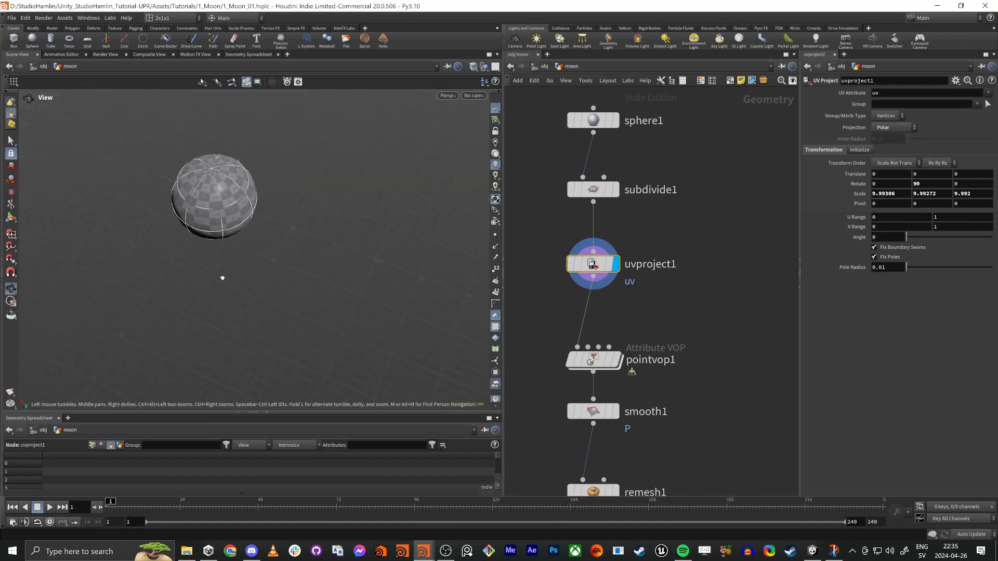
left_click_drag(269, 212, 185, 171)
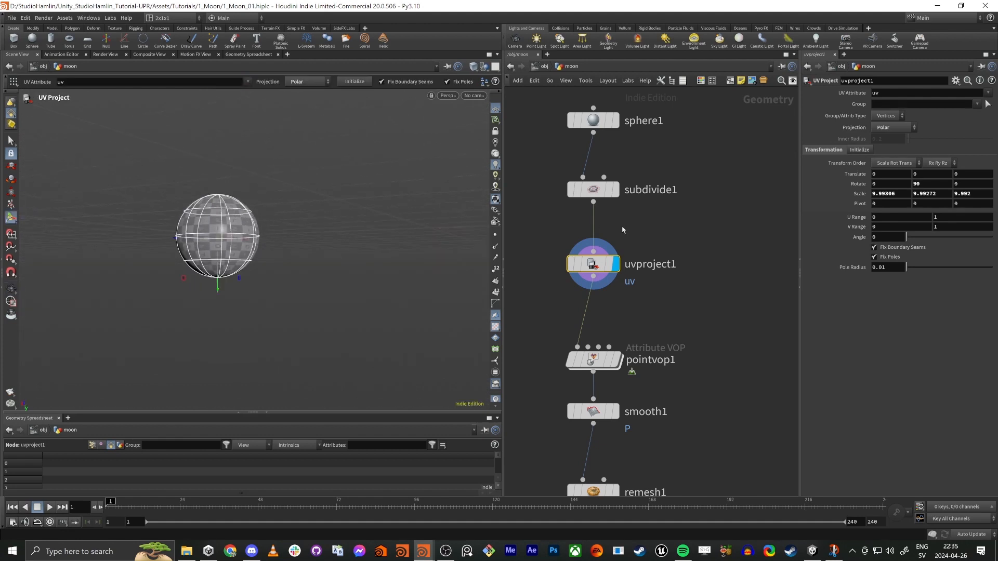
Step: Delete the uvproject1 node so that subdivide1 feeds pointvop1 directly
left_click_drag(707, 222, 537, 292)
key("Delete")
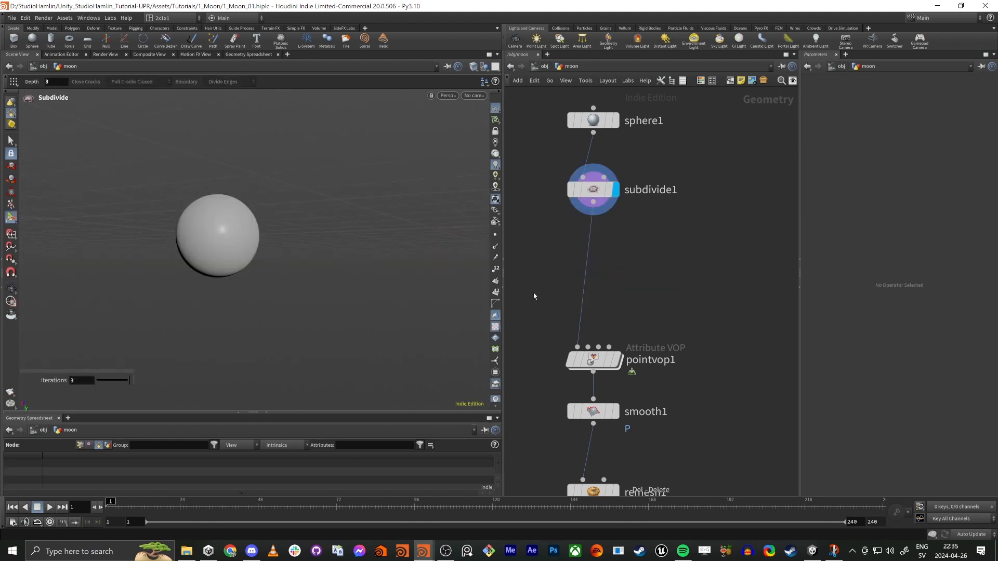
key("h")
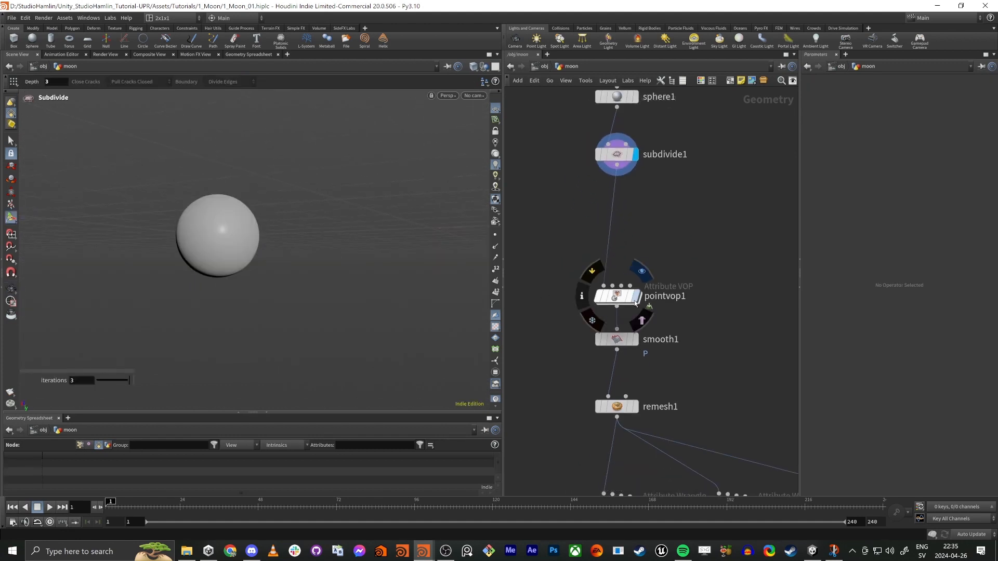
Step: Display pointvop1 and smooth1 in turn to examine the moon's surface at each stage
left_click(635, 304)
scroll(168, 224, "up", 6)
left_click_drag(180, 224, 364, 265, "alt")
scroll(341, 239, "up", 3)
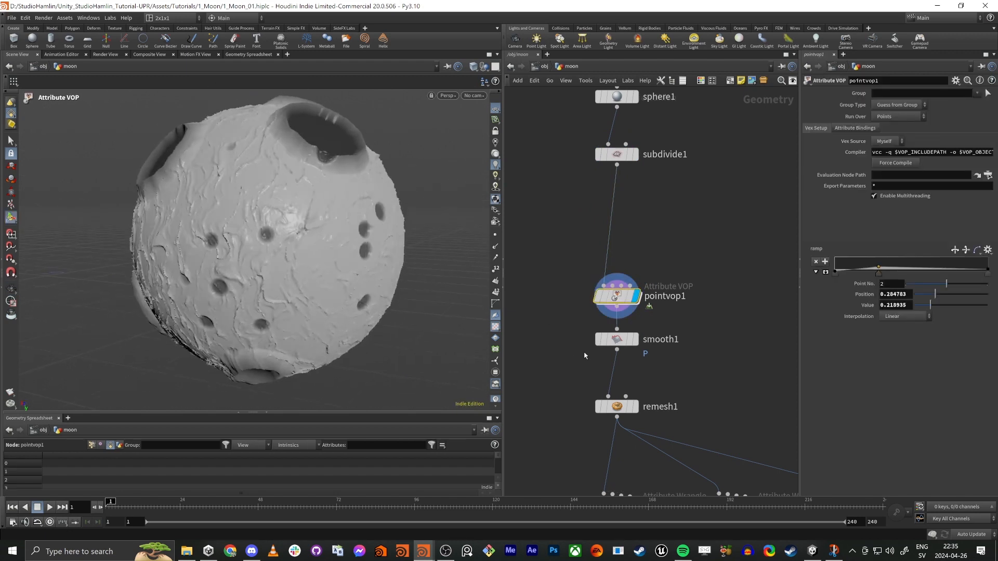
left_click(629, 345)
left_click_drag(129, 237, 198, 260, "alt")
Step: Move pointvop1 and smooth1 up below subdivide1 and add an unconnected Normal node beside the chain
left_click_drag(632, 300, 637, 211)
left_click_drag(624, 339, 631, 257)
key("Tab")
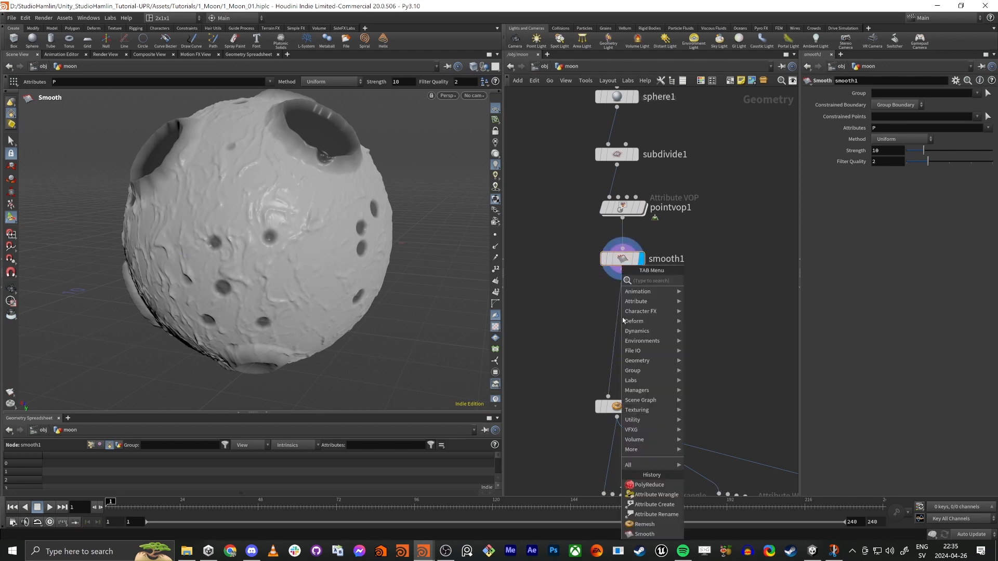
type("norma")
key("Return")
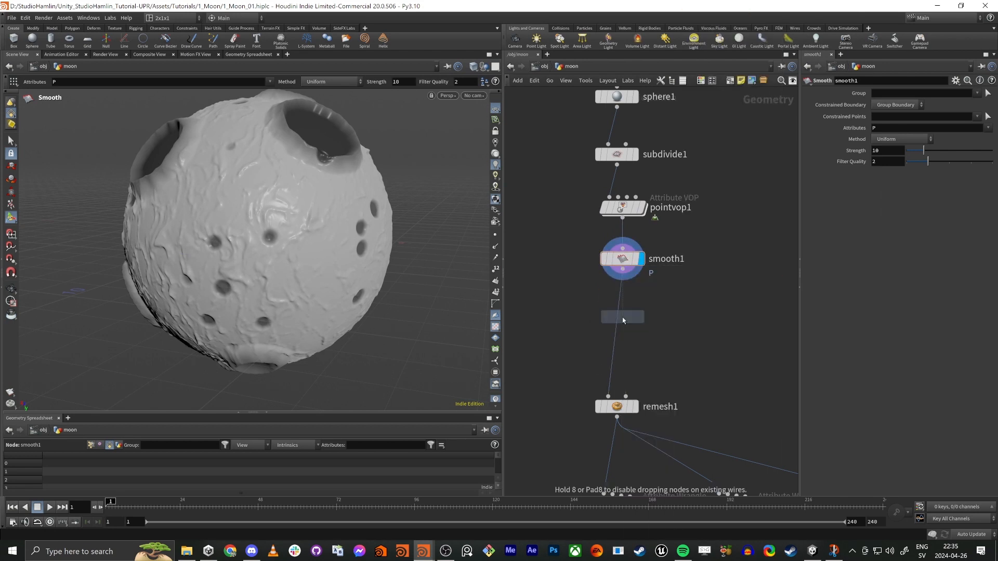
left_click(676, 374)
Step: Move remesh1 up directly below smooth1 and display its result
left_click_drag(638, 417, 643, 300)
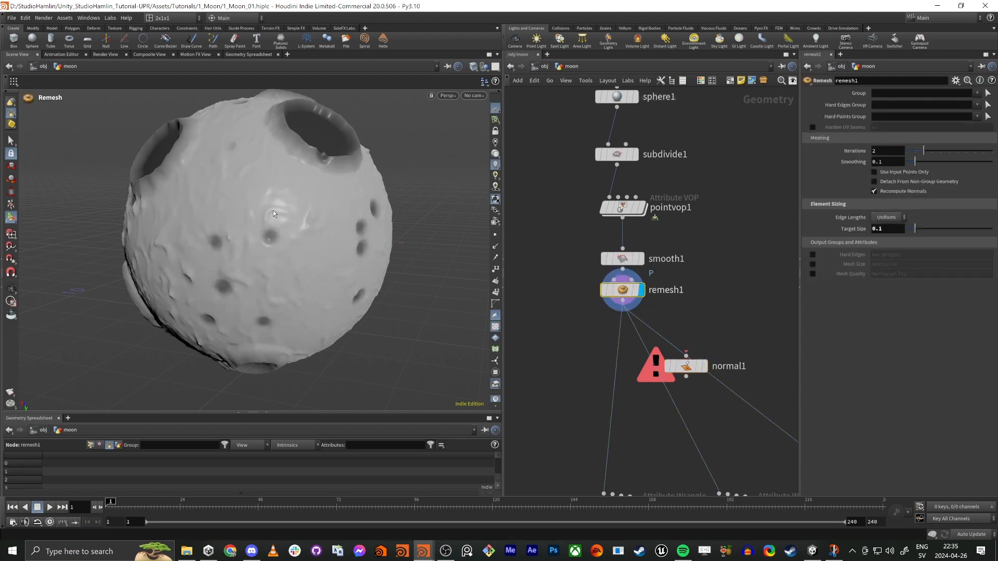
left_click_drag(622, 291, 622, 301)
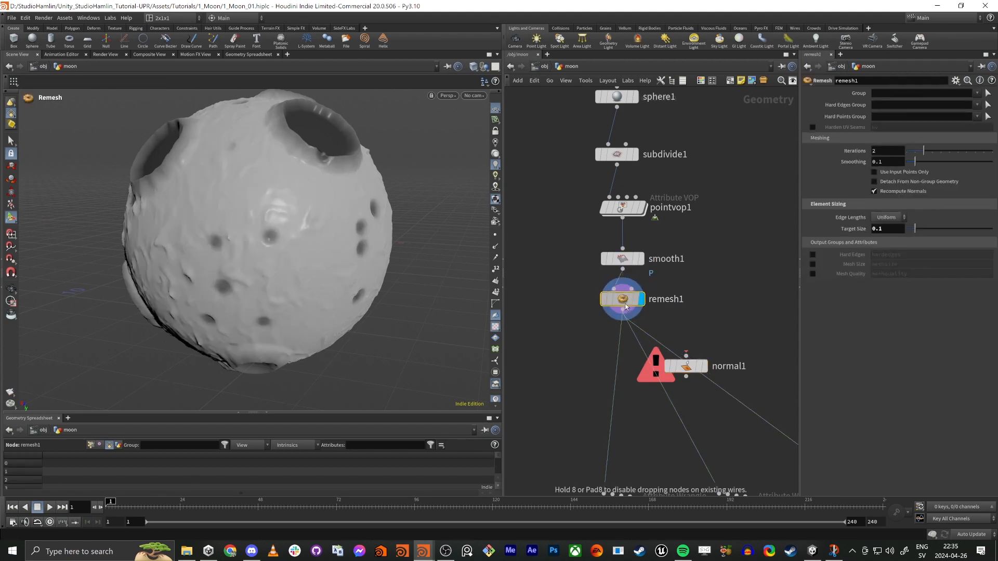
Step: Add a Null node beside the Lod_Level0 wrangle
middle_click_drag(571, 394, 567, 159)
key("Tab")
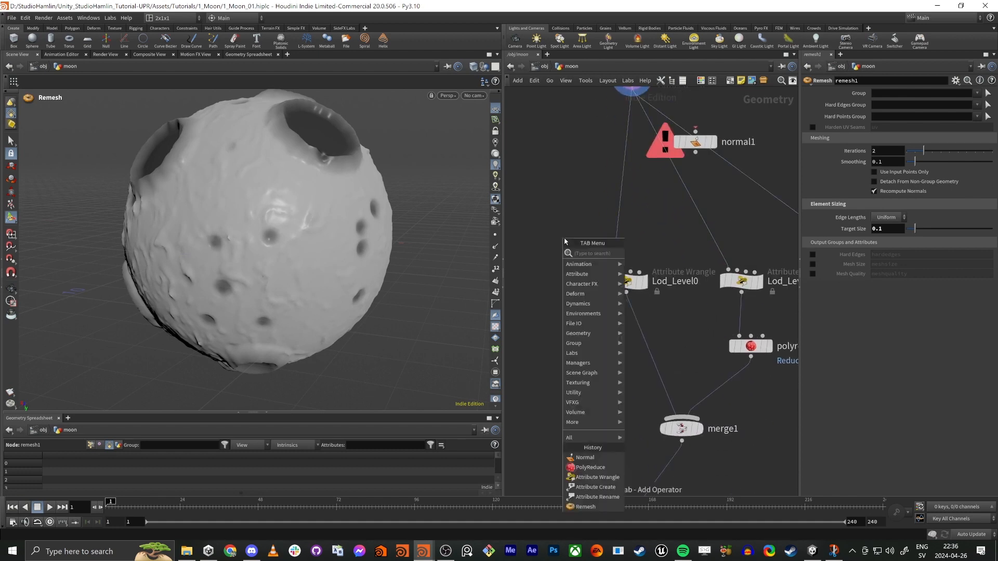
type("null")
key("Return")
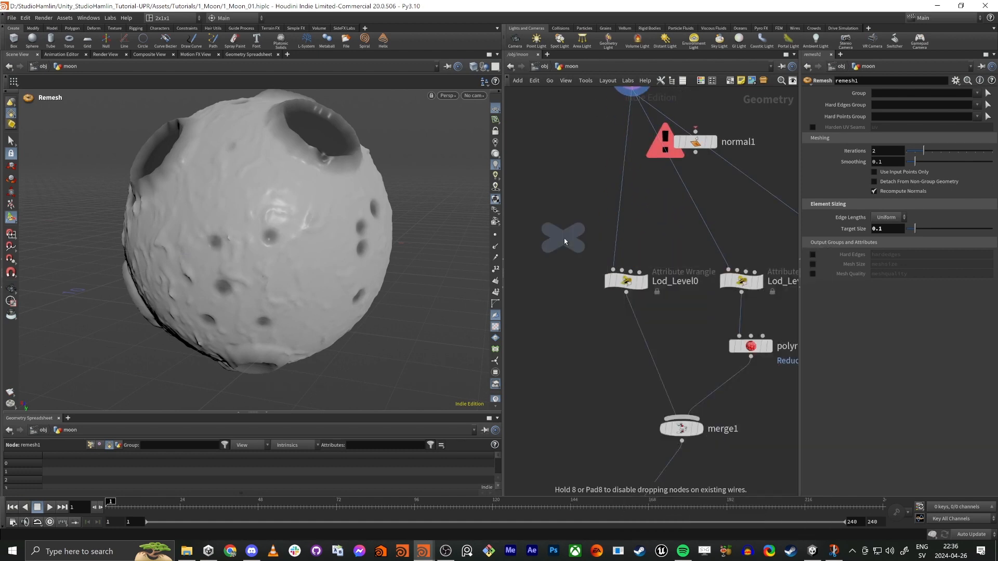
left_click(571, 322)
middle_click_drag(574, 256, 513, 257)
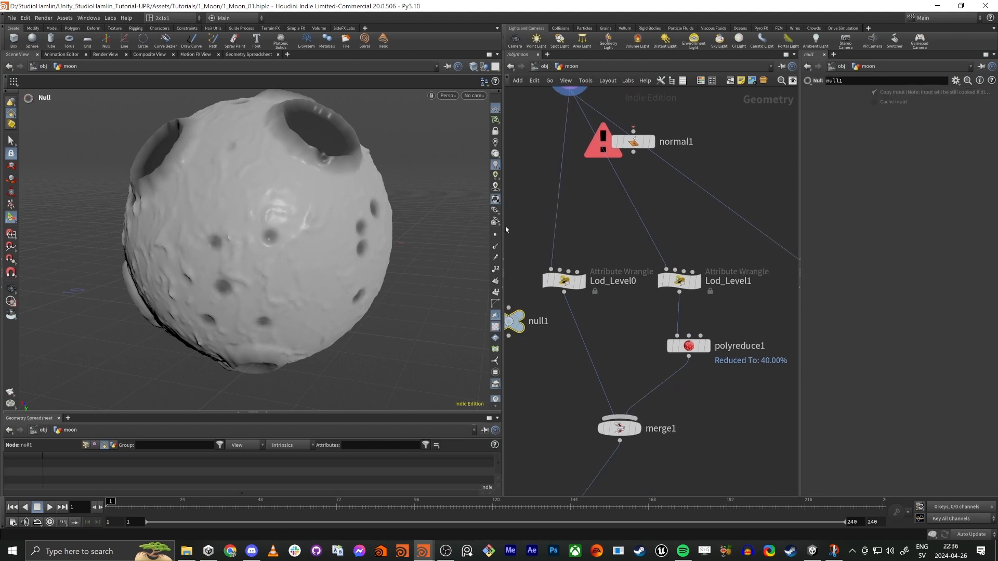
Step: Widen the network editor and rewire the inputs of all three LOD wrangles from remesh1 to the null's output
left_click_drag(505, 229, 300, 229)
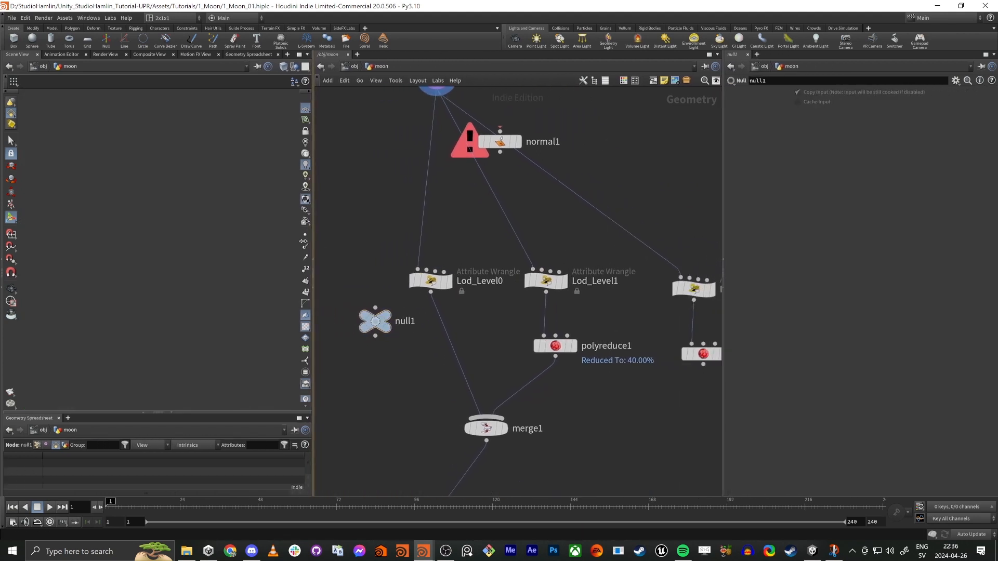
middle_click_drag(459, 235, 515, 256)
scroll(468, 212, "down", 4)
scroll(457, 224, "up", 2)
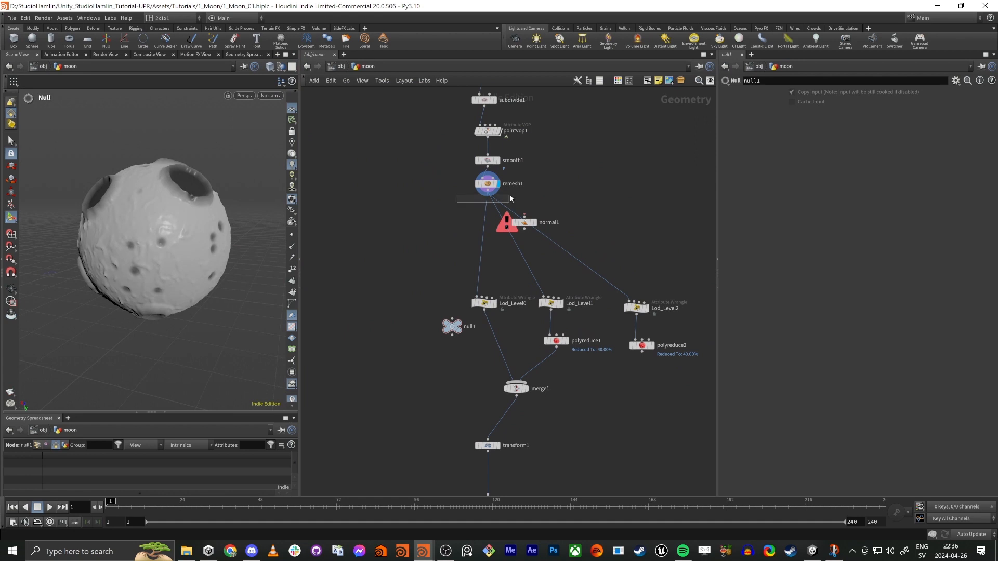
left_click_drag(511, 196, 452, 334)
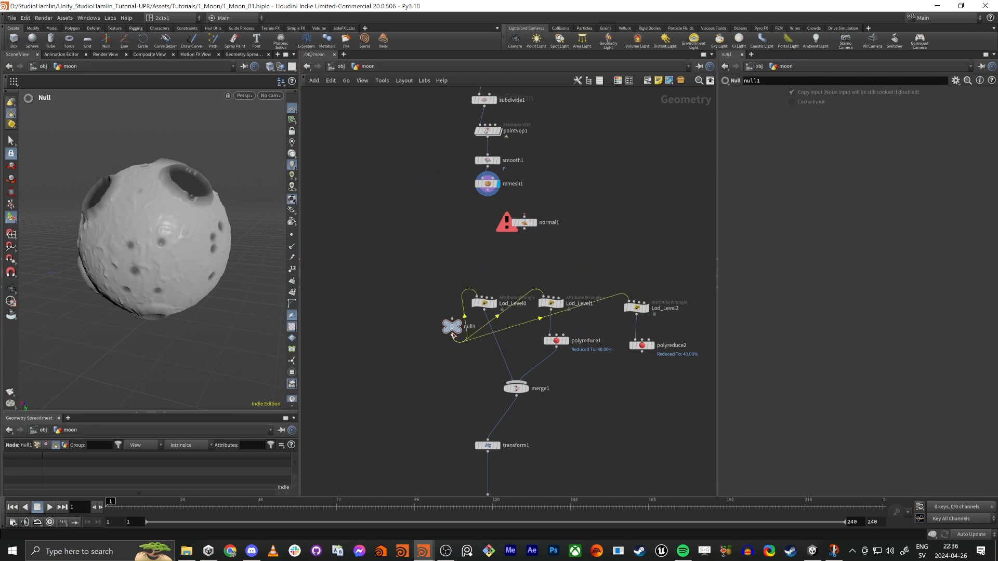
Step: Rearrange the LOD wrangles, polyreduce nodes and merge1 below the null, with the downstream nodes following underneath
middle_click_drag(474, 374, 472, 272)
left_click_drag(477, 180, 685, 337)
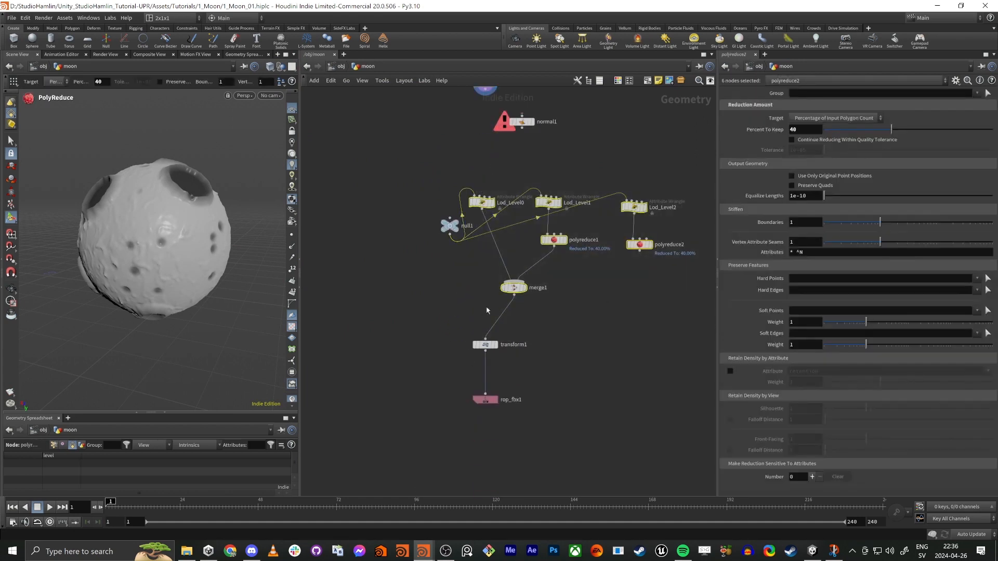
left_click_drag(525, 288, 456, 328)
left_click(425, 383)
left_click_drag(440, 458, 457, 367)
middle_click_drag(457, 368, 445, 398)
Step: Move the whole LOD and export block down, followed by normal1, to open space below remesh1
left_click_drag(333, 213, 638, 485)
middle_click_drag(474, 219, 517, 392)
scroll(544, 338, "up", 3)
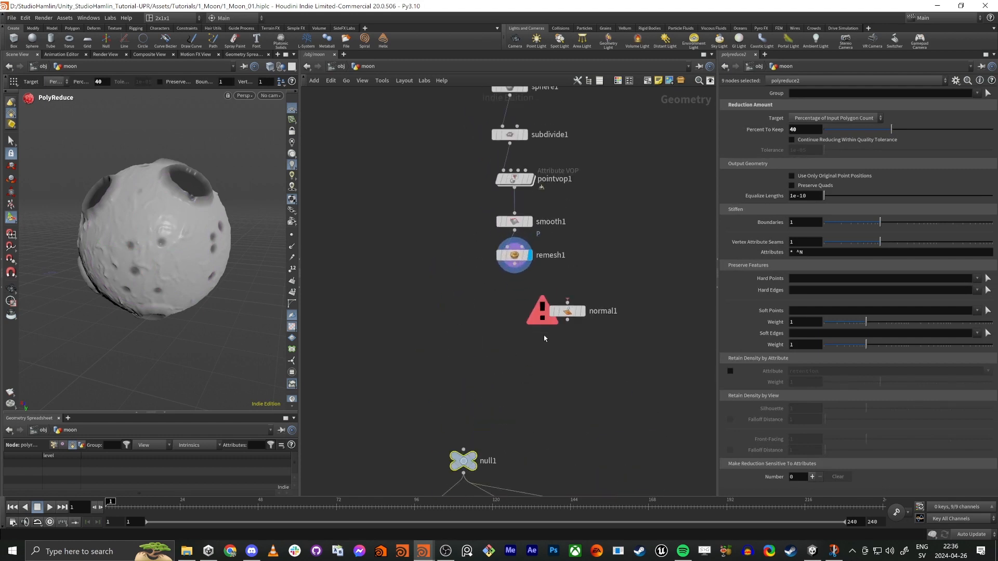
middle_click_drag(565, 352, 510, 332)
left_click_drag(513, 292, 503, 410)
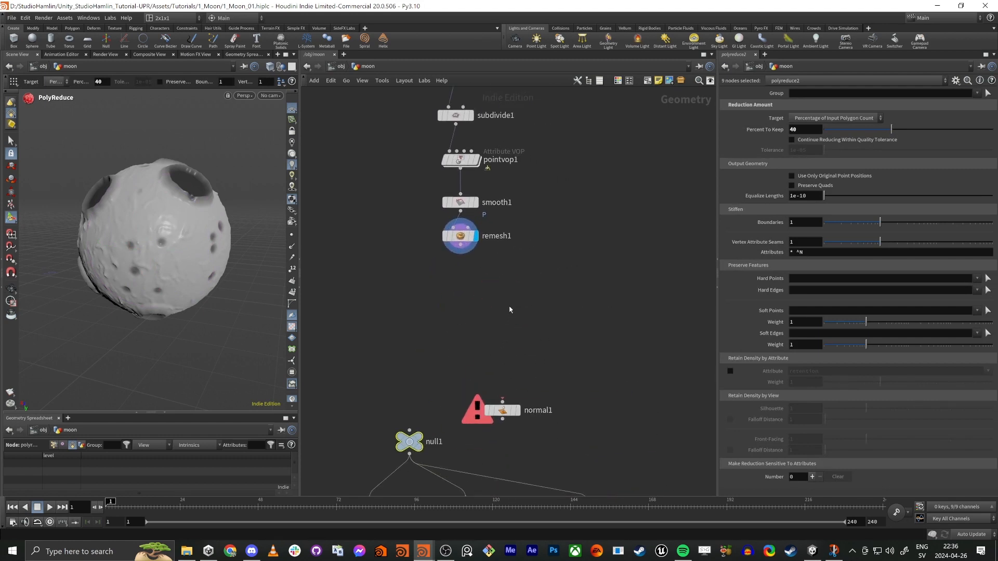
Step: Add a Labs Auto UV node below remesh1, connected to its output, and display it
middle_click_drag(510, 310, 500, 333)
left_click(451, 263)
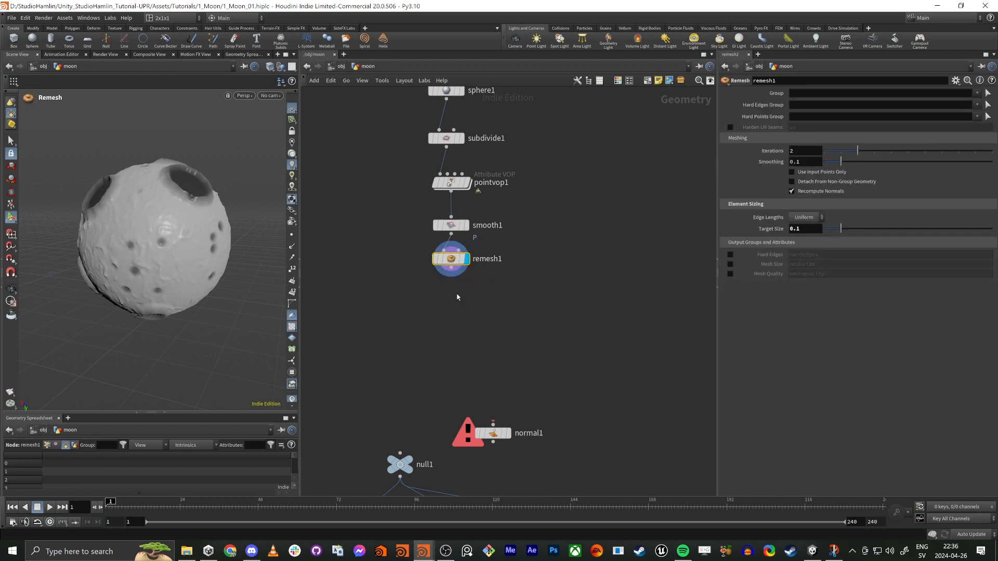
key("Tab")
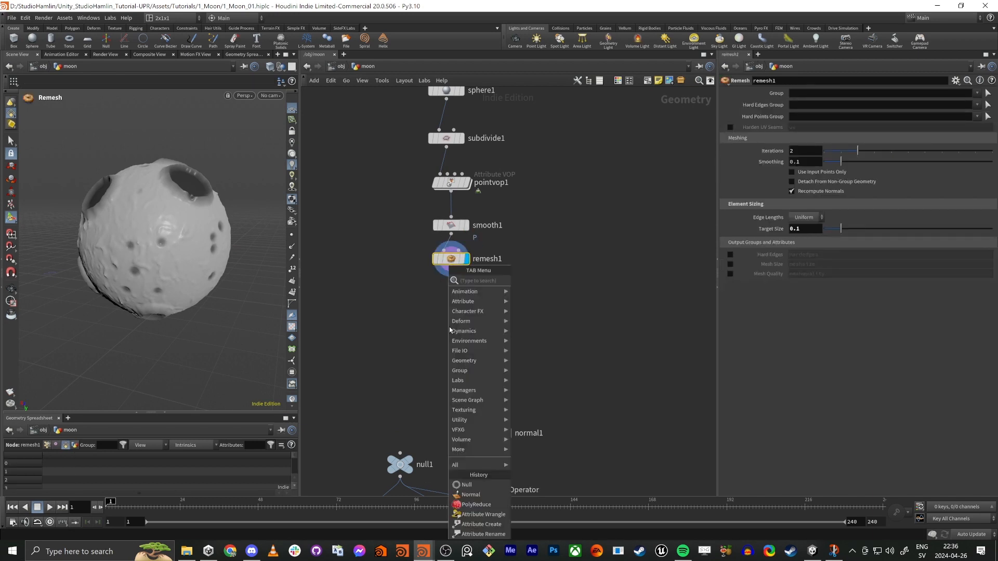
type("aut")
key("Down")
key("Down")
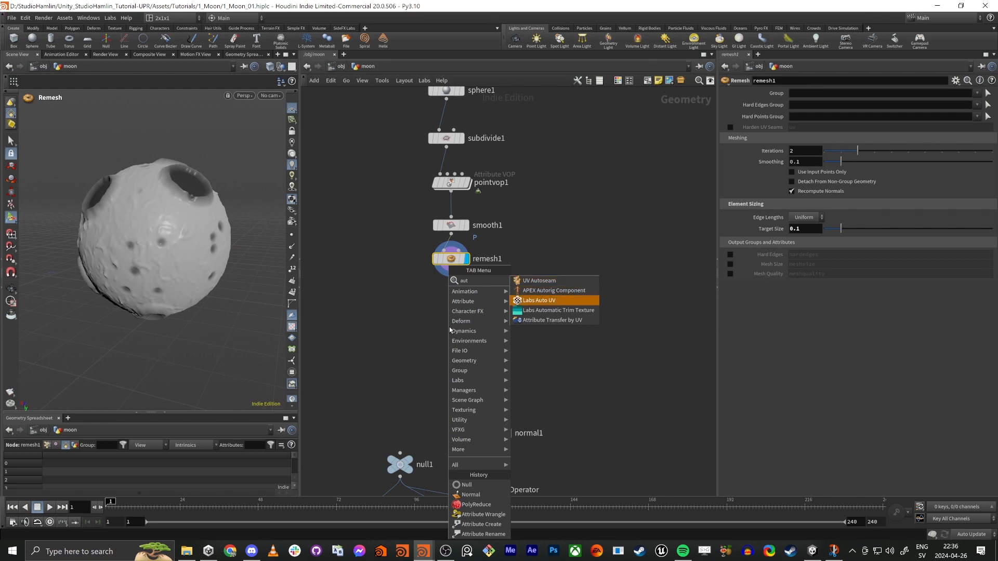
key("Escape")
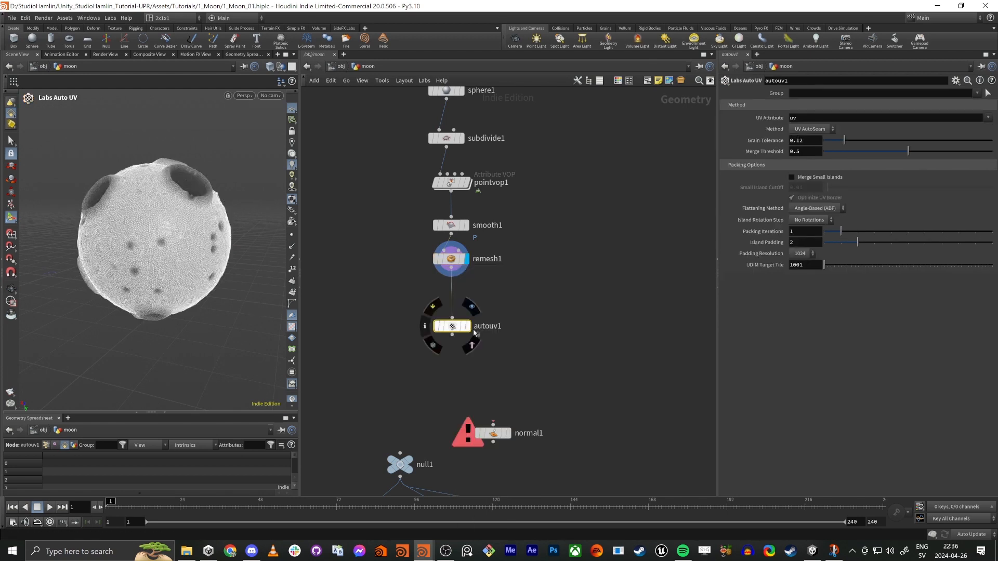
left_click(465, 331)
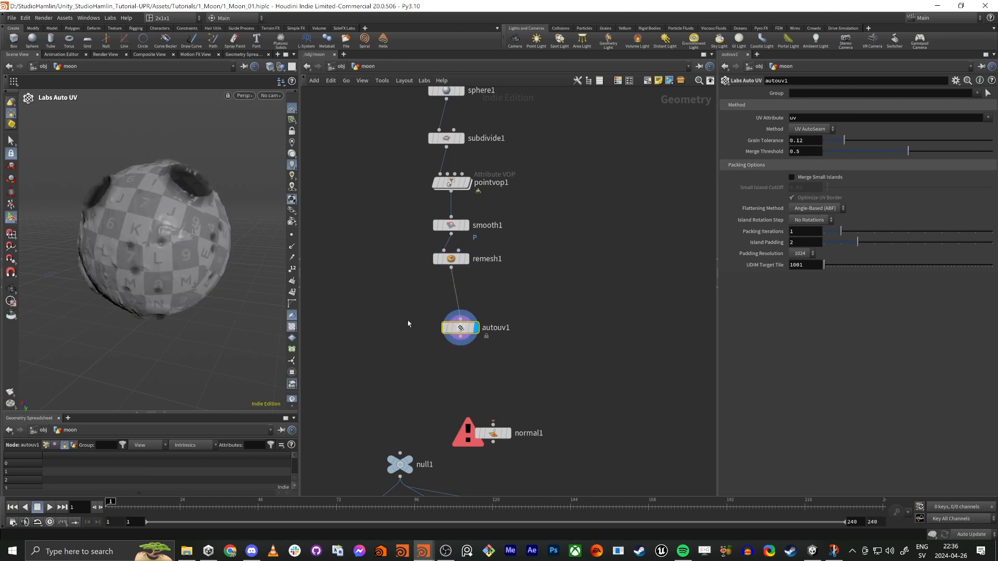
Step: Widen the viewport and view the UV layout produced by the Labs Auto UV node
left_click_drag(307, 317, 432, 318)
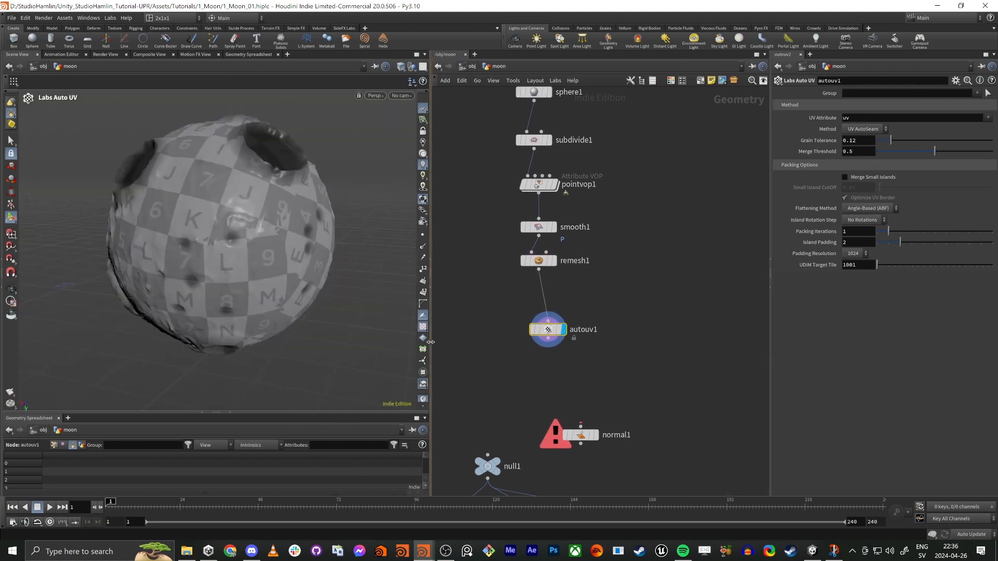
key("Escape")
key("space+5")
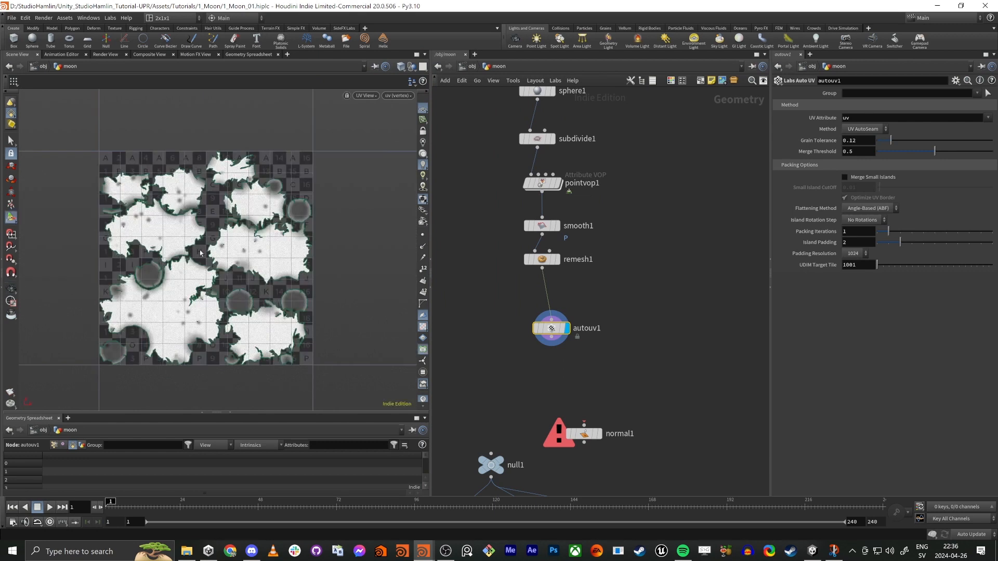
Step: Examine the UV island borders and the small cuts within the islands of the automatic UV layout up close
scroll(222, 252, "up", 3)
middle_click_drag(248, 317, 270, 290)
scroll(270, 290, "down", 2)
scroll(250, 274, "up", 4)
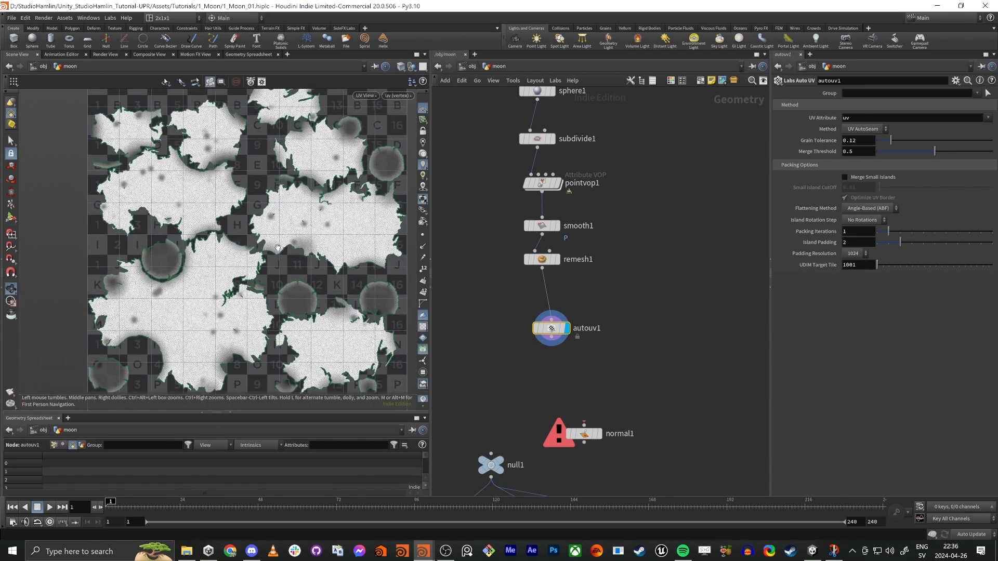
scroll(278, 248, "up", 3)
scroll(128, 216, "up", 3)
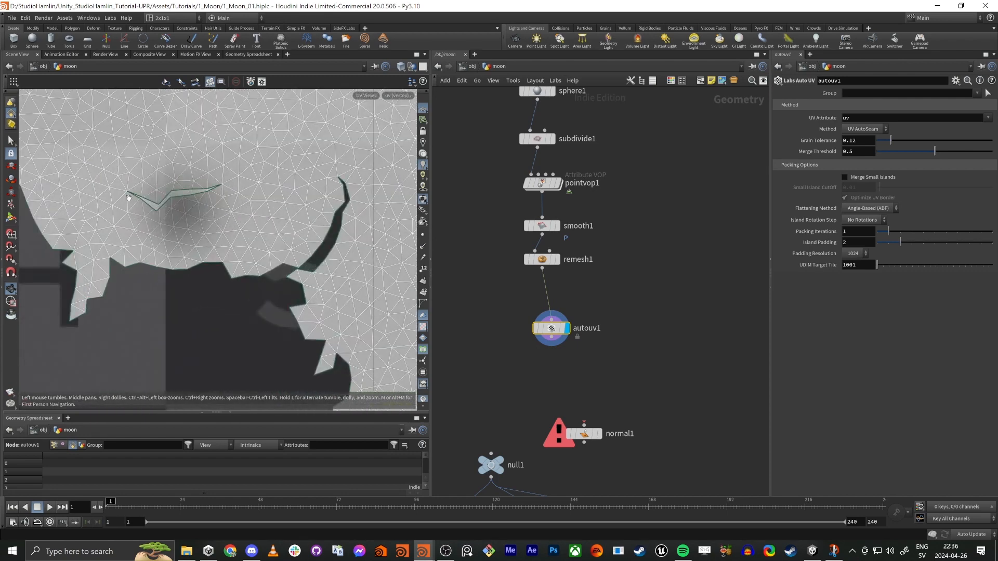
scroll(215, 217, "down", 6)
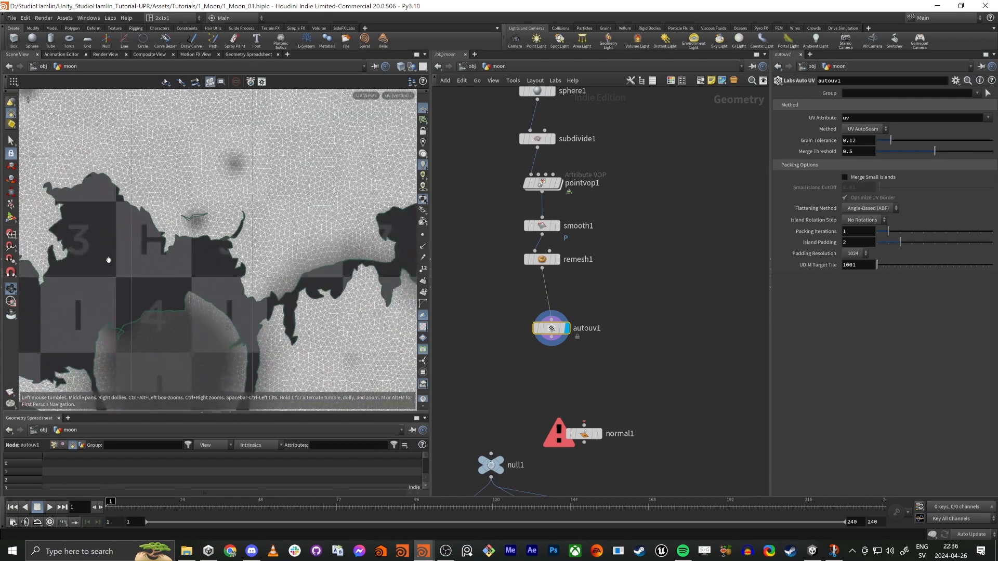
scroll(222, 225, "down", 4)
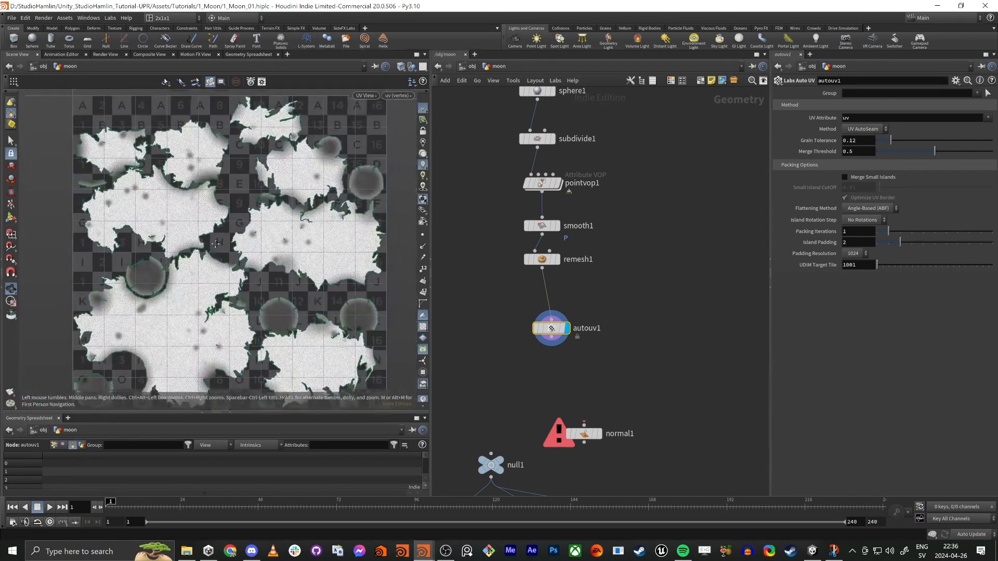
key("h")
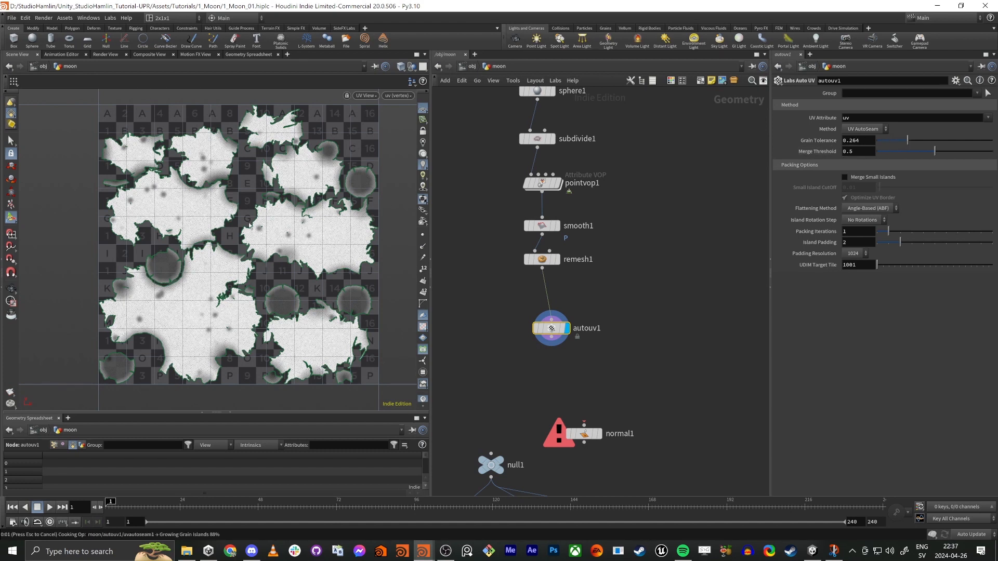
Step: Set the Auto UV node's Grain Tolerance to 0.217 and check the resulting UV islands
right_click_drag(255, 252, 138, 252, "alt")
middle_click_drag(138, 252, 139, 173, "alt")
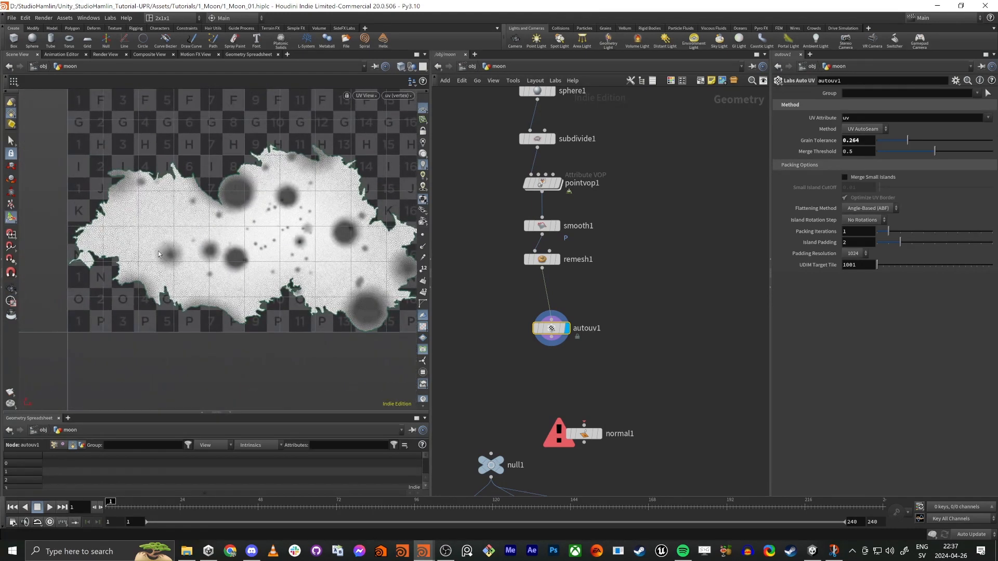
scroll(318, 238, "down", 2)
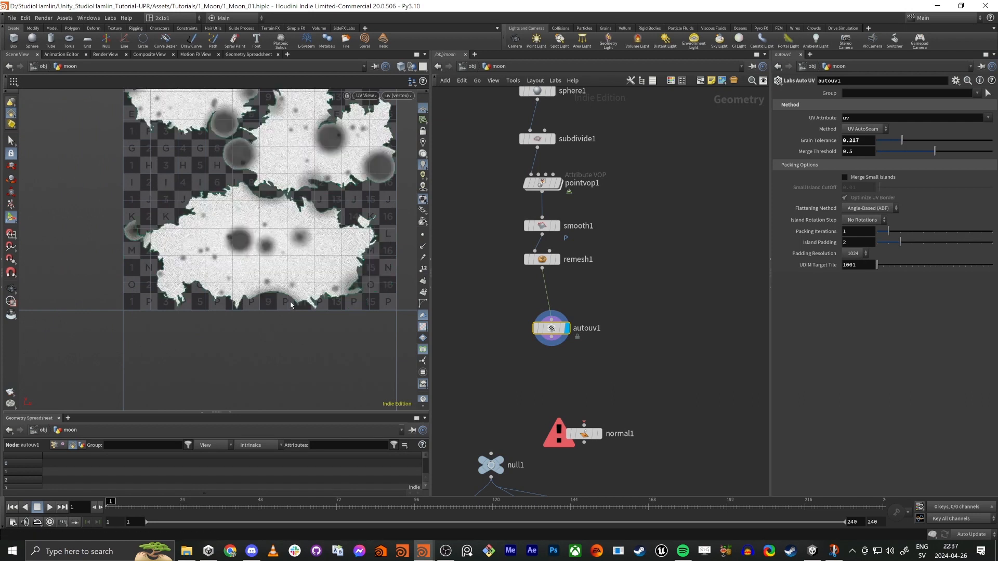
scroll(282, 176, "down", 2)
middle_click_drag(277, 157, 285, 252, "alt")
scroll(284, 252, "up", 3)
scroll(285, 252, "down", 2)
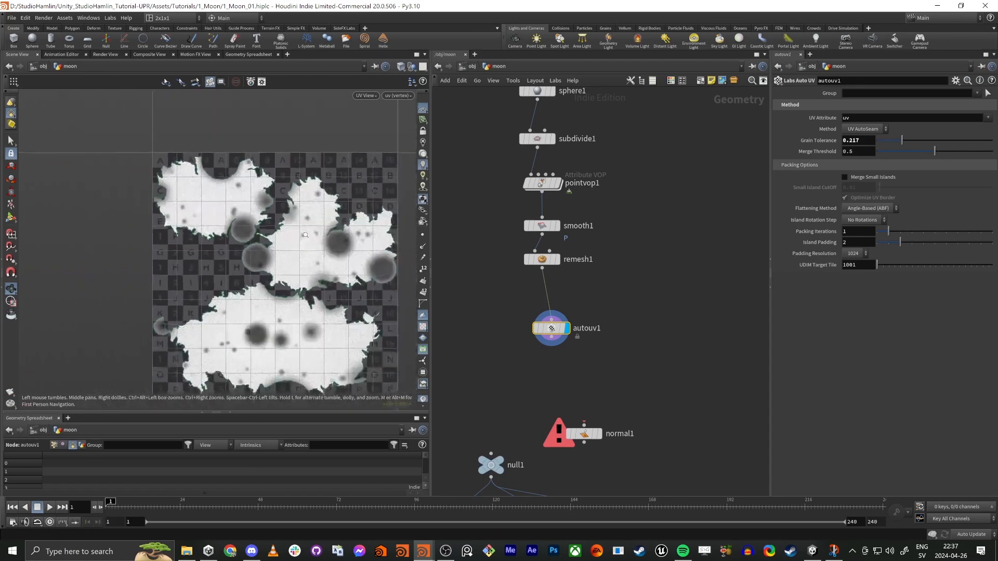
middle_click_drag(337, 229, 297, 188, "alt")
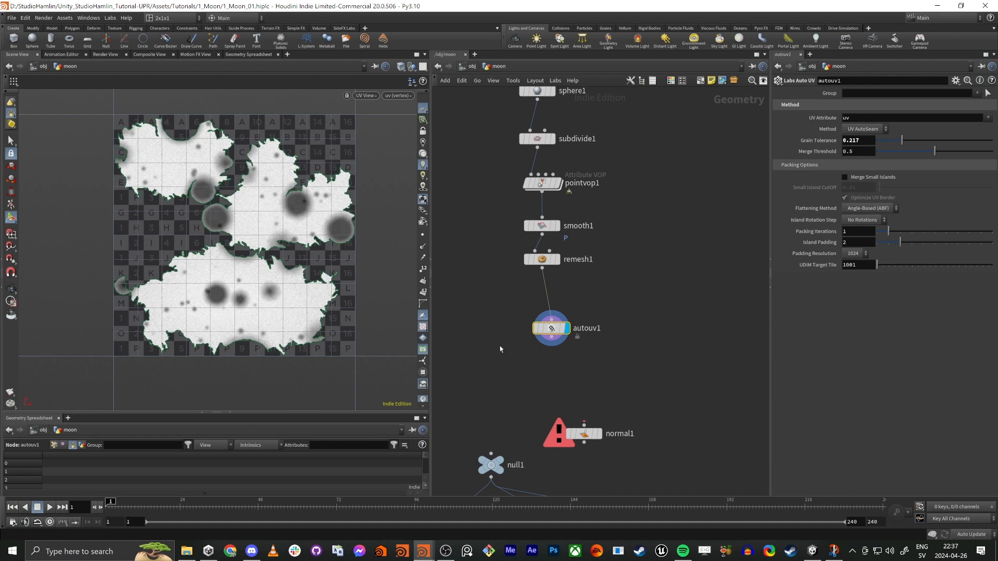
Step: Align autouv1 under remesh1, add a UV Layout node connected to its output directly below, and display it
left_click_drag(552, 344, 538, 362)
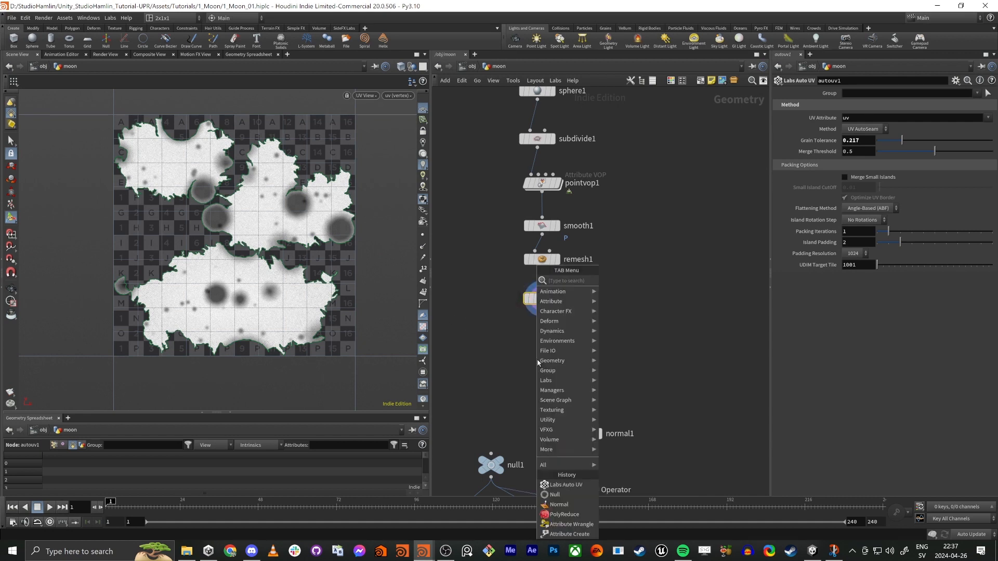
type("uvla")
key("Return")
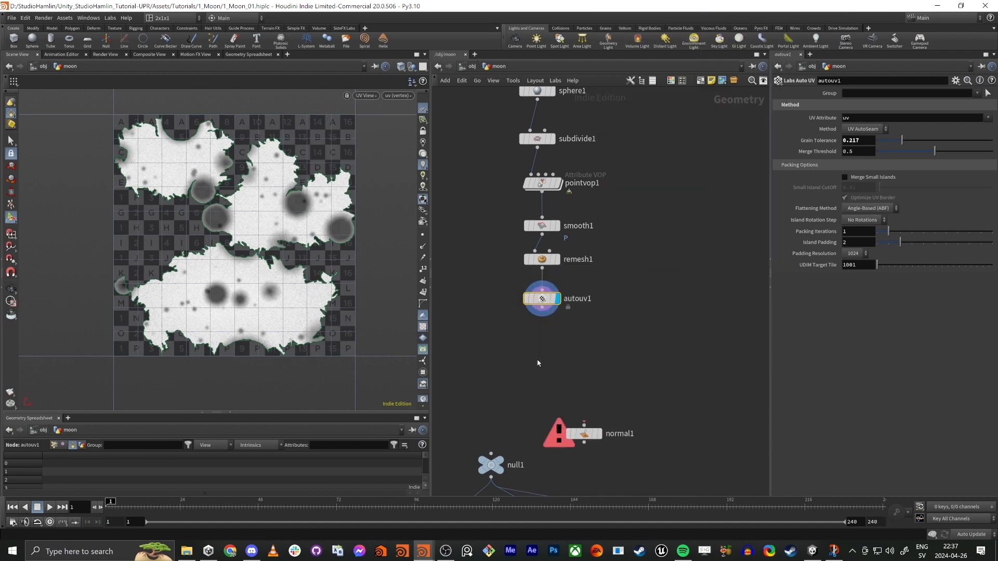
left_click(537, 360)
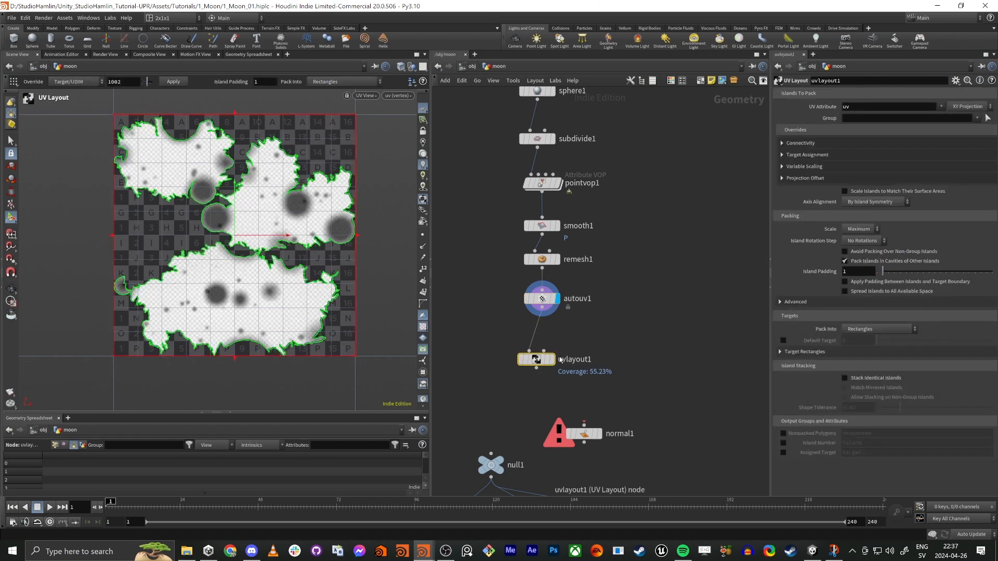
left_click(554, 359)
left_click_drag(536, 361, 542, 337)
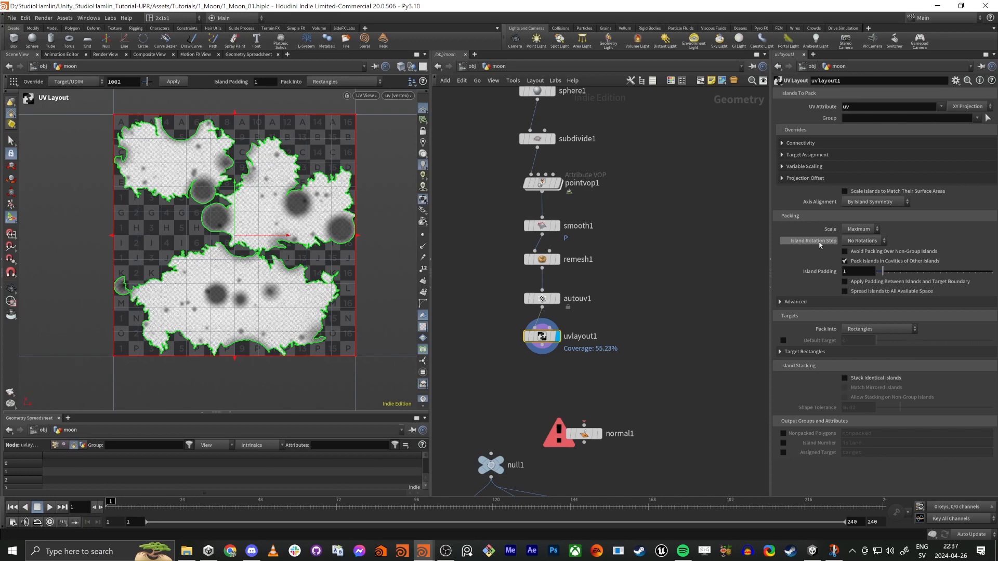
Step: Set the UV Layout node's Island Rotation Step to 5.625° and check the repacked islands
left_click(863, 241)
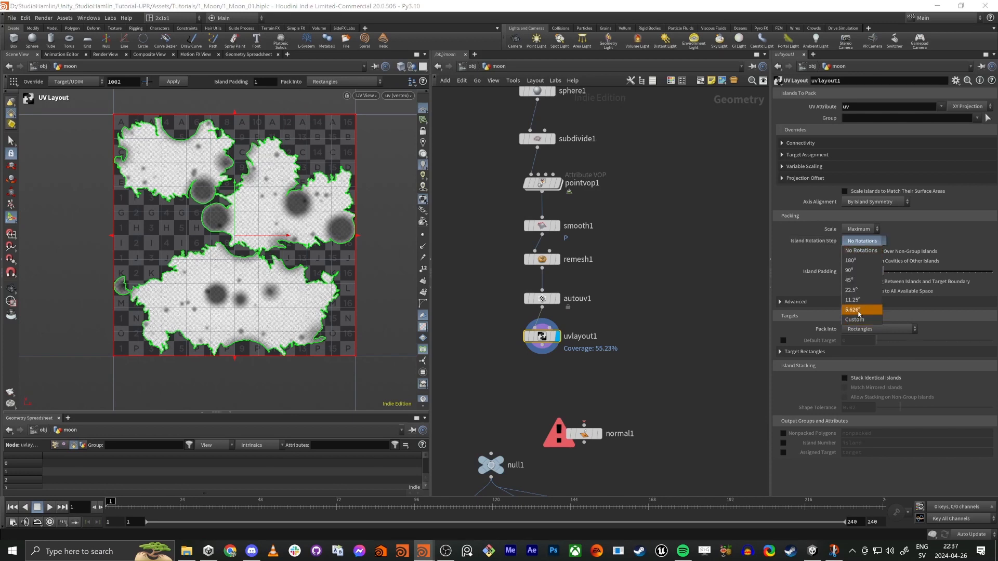
left_click(853, 310)
right_click_drag(161, 181, 196, 201, "alt")
middle_click_drag(229, 257, 209, 231, "alt")
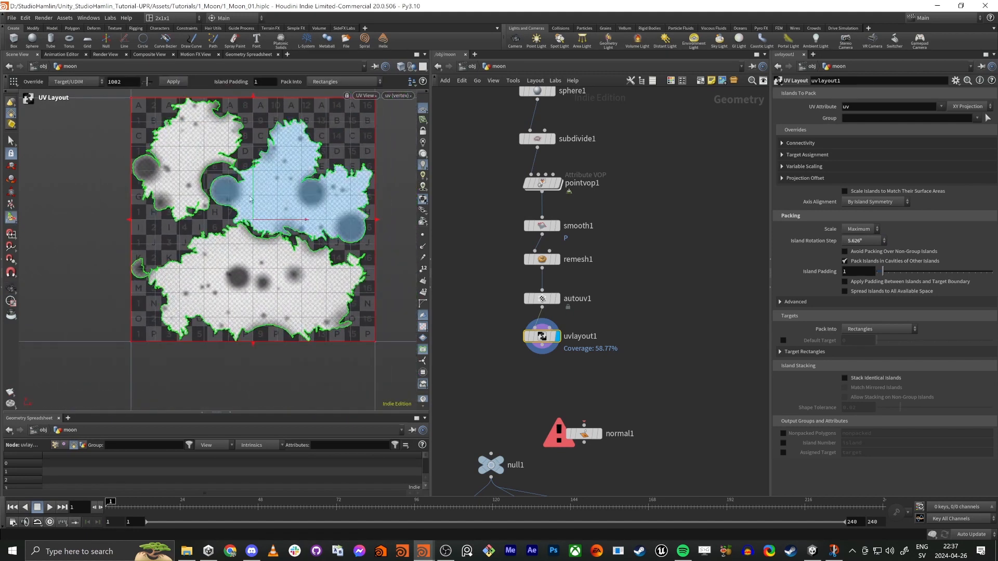
Step: Delete the disconnected normal1 node between uvlayout1 and the null
left_click(655, 287)
middle_click_drag(676, 349, 703, 301)
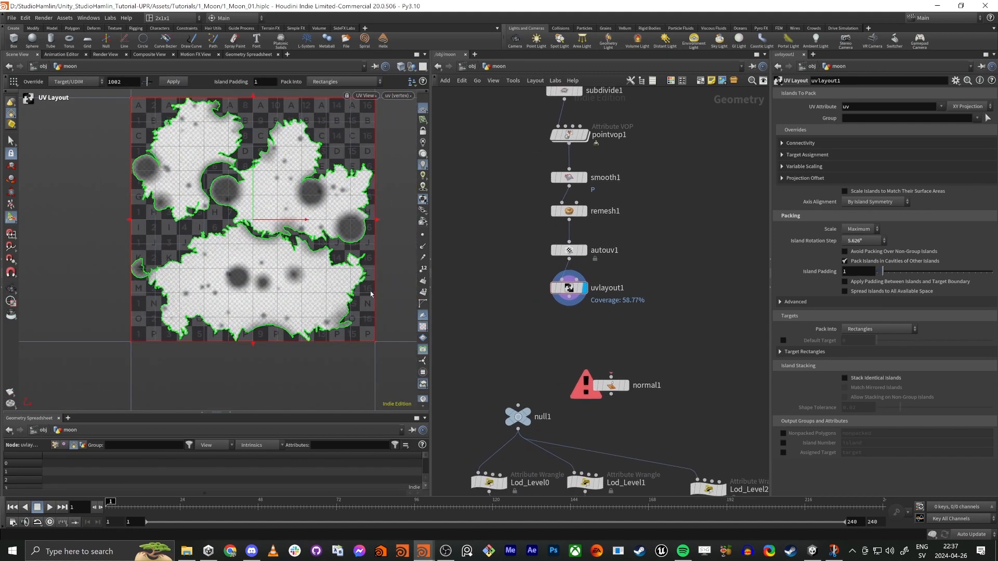
middle_click_drag(531, 329, 528, 324)
left_click_drag(589, 341, 647, 405)
key("Delete")
Step: Inspect the UV checker pattern and seams of uvlayout1 on the moon in the perspective view
left_click(567, 286)
key("space+1")
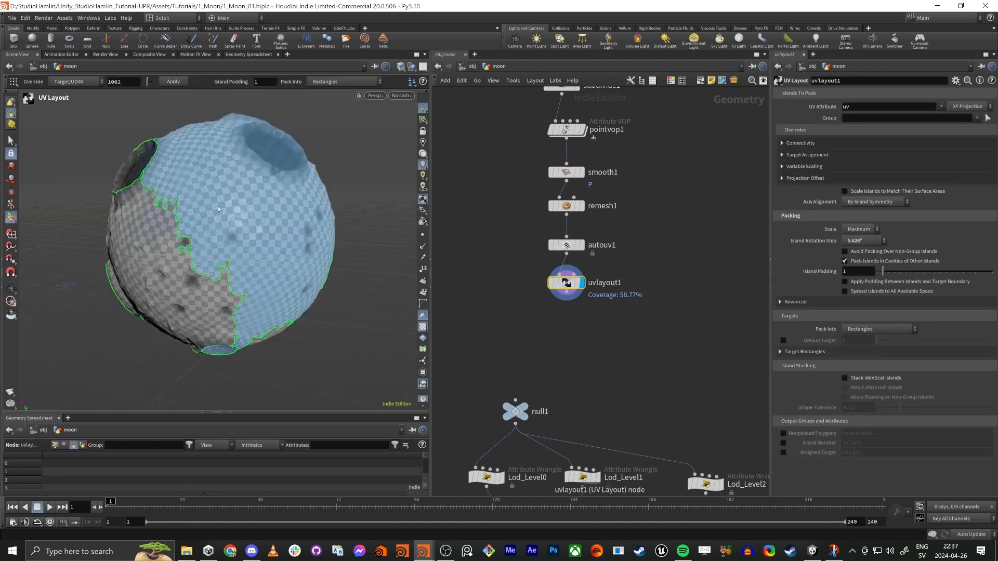
left_click_drag(230, 229, 258, 234, "alt")
key("Return")
scroll(260, 234, "down", 3)
scroll(239, 229, "up", 3)
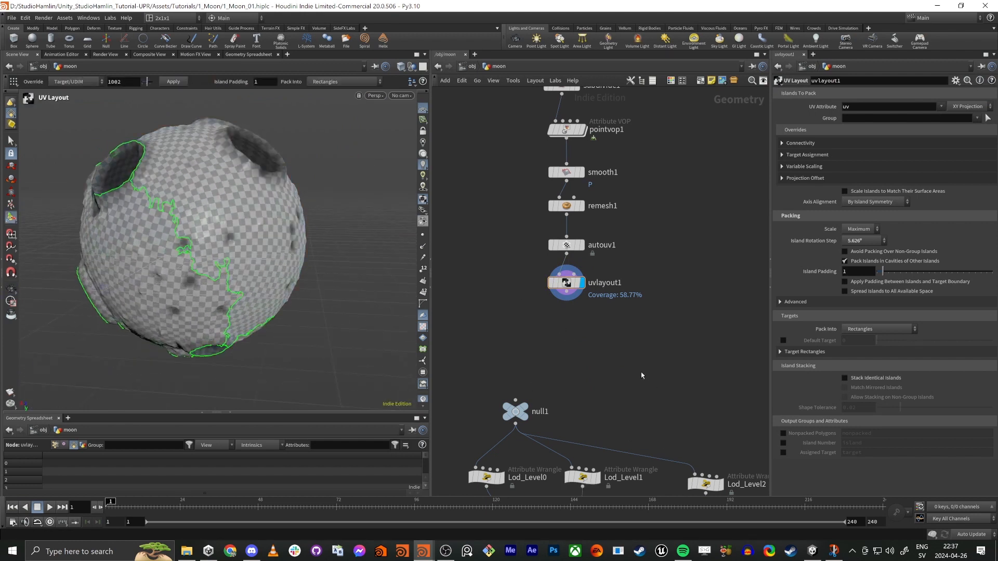
Step: Add a Normal node below uvlayout1, connected to its output, and display it
middle_click_drag(624, 369, 639, 316)
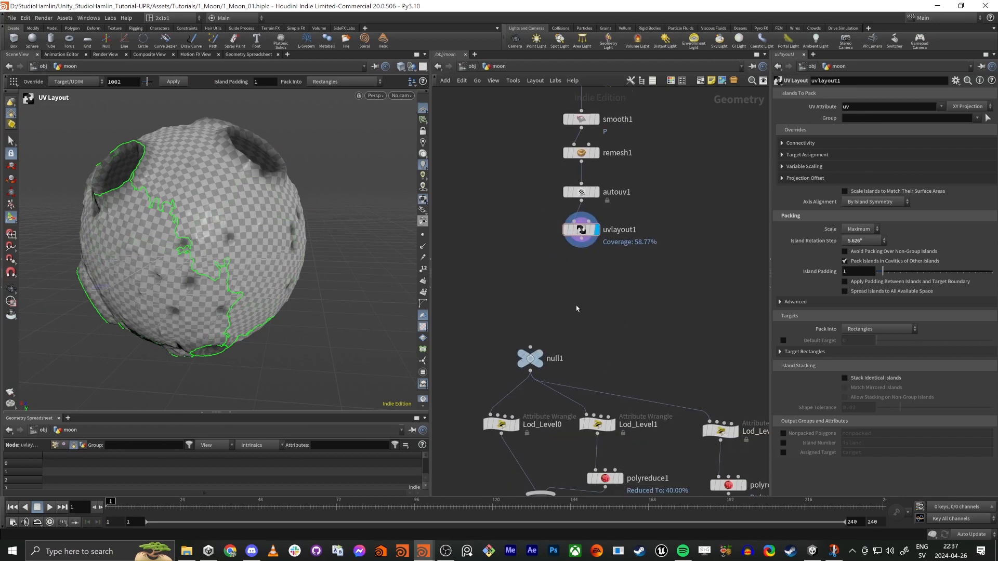
left_click(581, 249)
key("Tab")
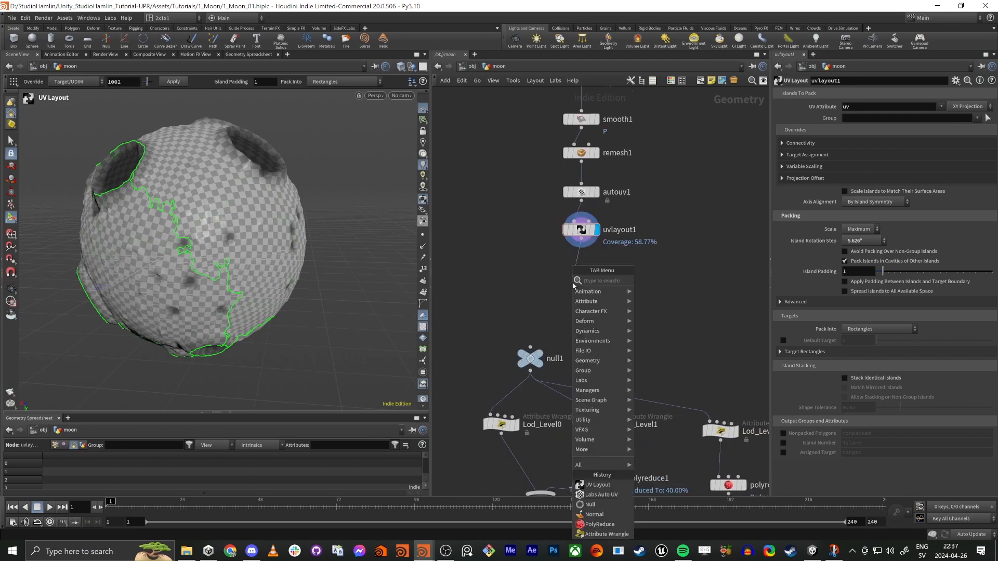
type("normal")
key("Return")
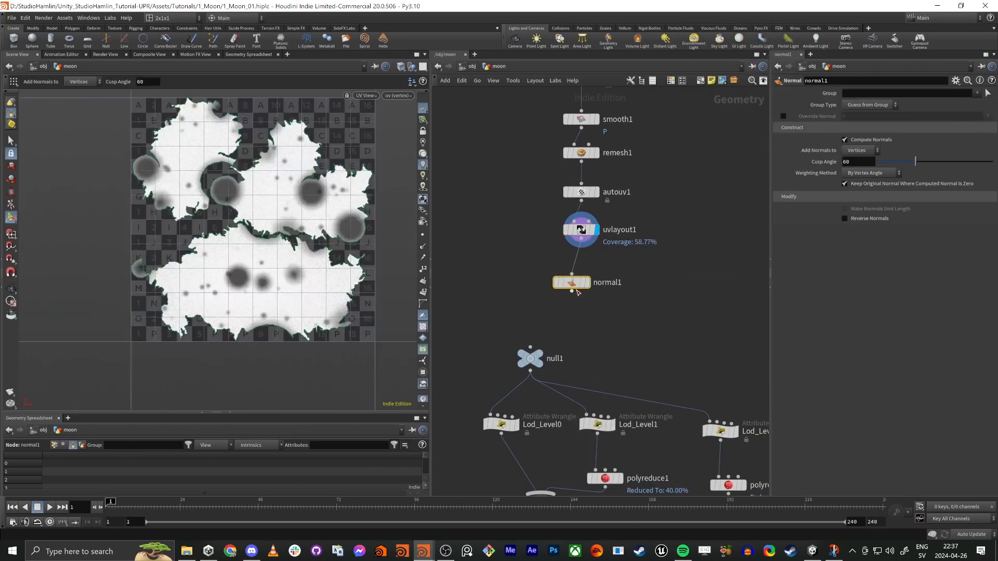
left_click(588, 283)
Step: Examine the moon's shading up close in the perspective view, looking for hard edges around the craters
key("space+1")
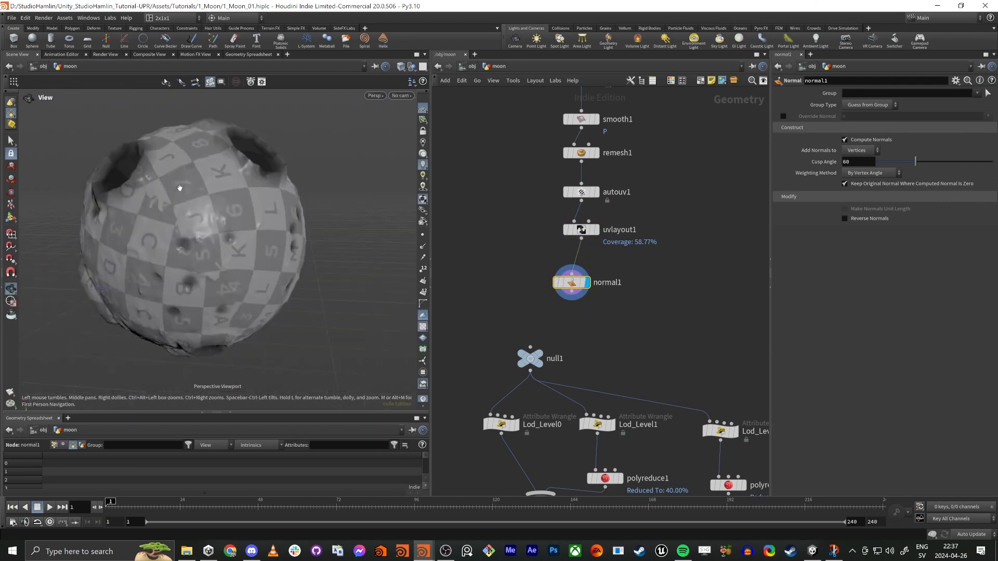
right_click_drag(160, 176, 353, 210, "alt")
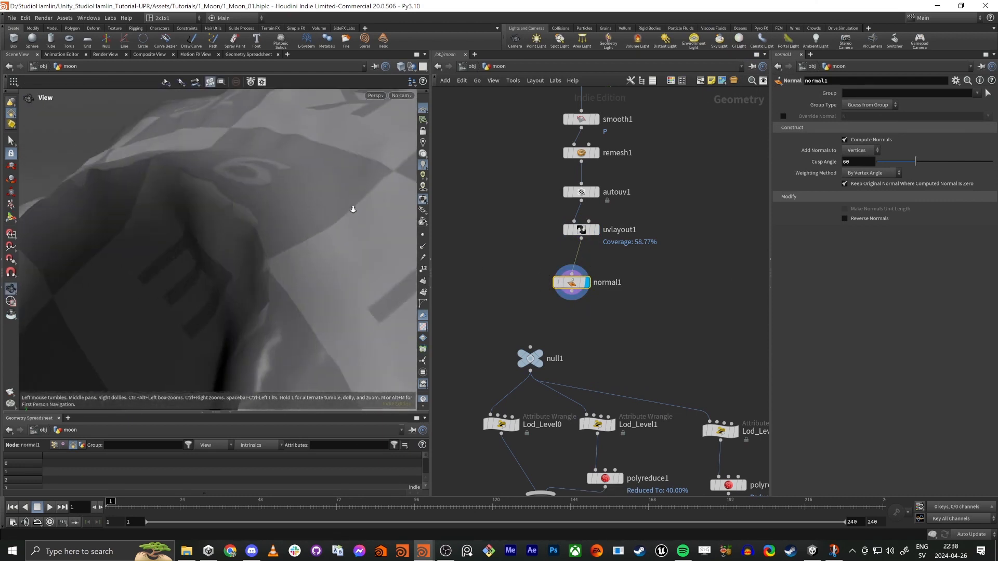
mouse_move(354, 209)
left_mouse_down()
mouse_move(285, 209)
mouse_move(258, 190)
mouse_move(295, 180)
mouse_move(301, 217)
mouse_move(335, 205)
left_mouse_up()
right_click_drag(334, 205, 288, 285)
left_click_drag(288, 286, 303, 218)
right_click_drag(303, 218, 374, 238)
left_click_drag(374, 239, 289, 264)
right_click_drag(289, 264, 401, 236)
left_click_drag(401, 236, 261, 285)
left_click_drag(303, 258, 261, 279)
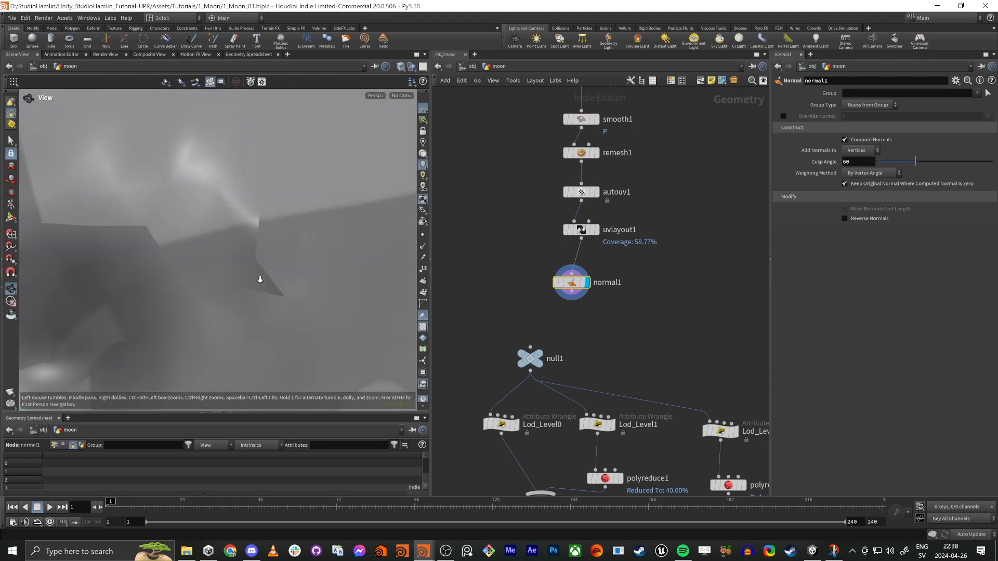
Step: Set the Normal node to add normals to Points, check the shading, and align the node directly under uvlayout1
left_click(862, 150)
left_click(855, 161)
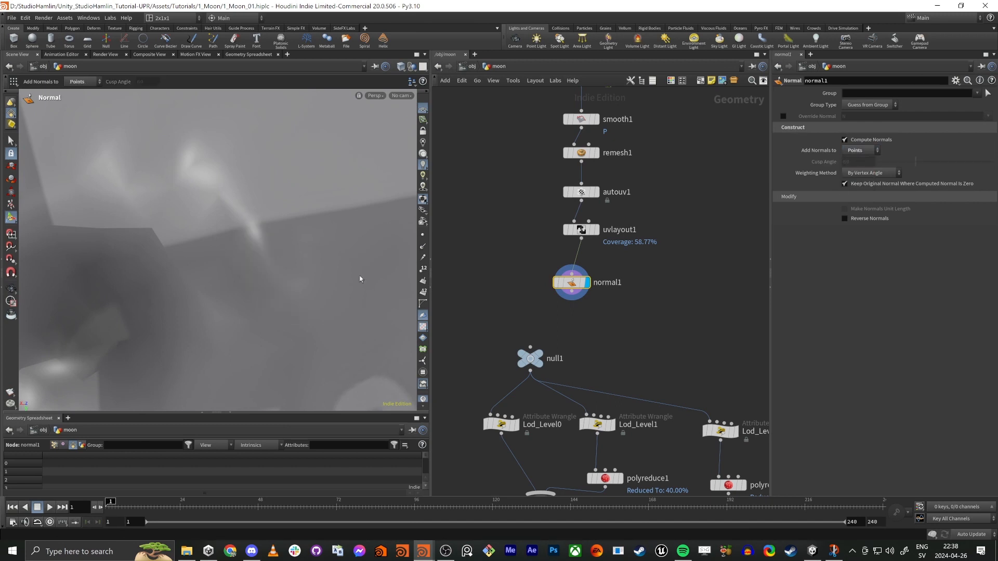
left_click_drag(357, 279, 270, 221)
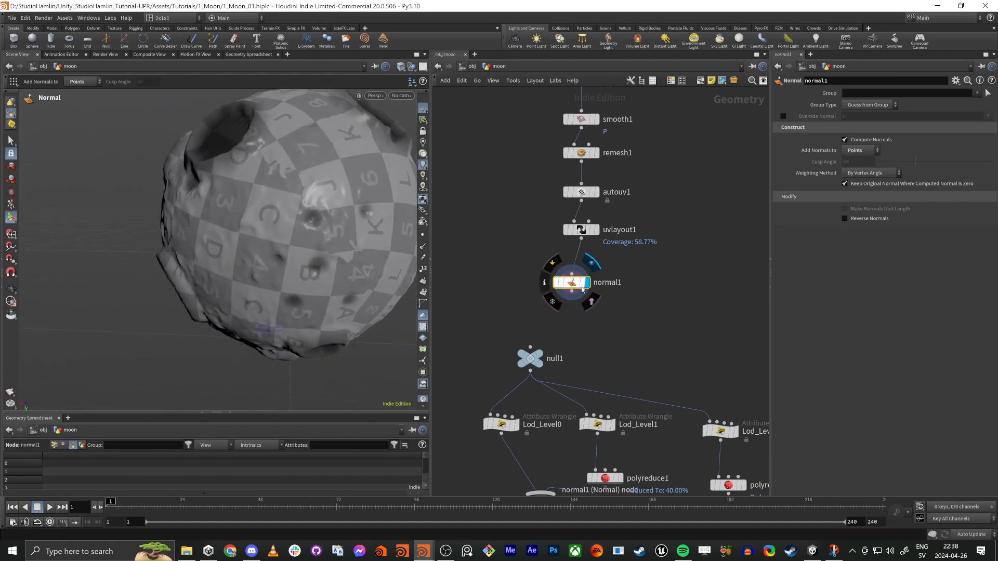
mouse_move(572, 284)
left_mouse_down()
mouse_move(589, 262)
mouse_move(582, 268)
left_mouse_up()
Step: Save the scene file
middle_click_drag(727, 285, 610, 302)
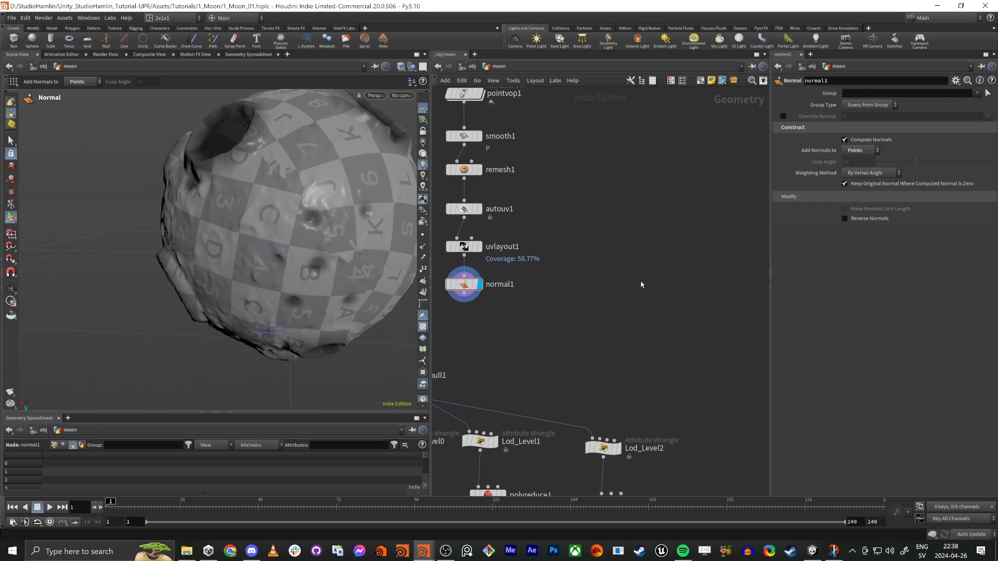
key("Tab")
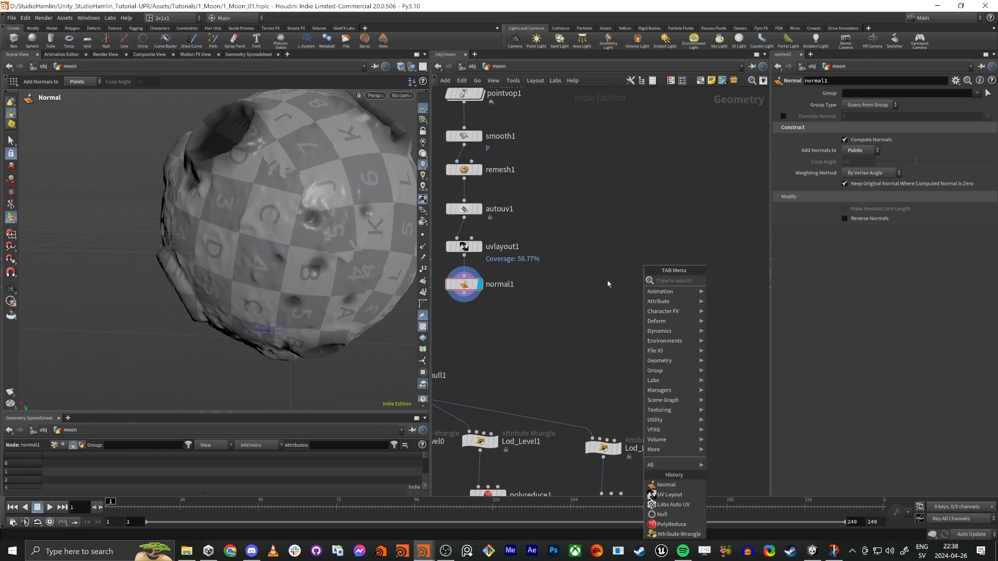
left_click(594, 298)
middle_click_drag(593, 298, 627, 309)
left_click(11, 17)
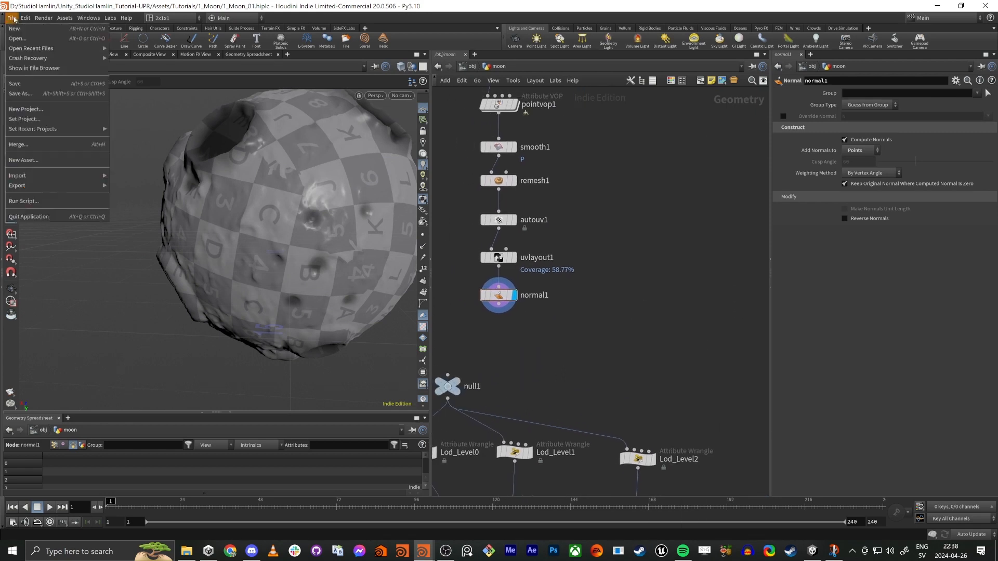
left_click(27, 83)
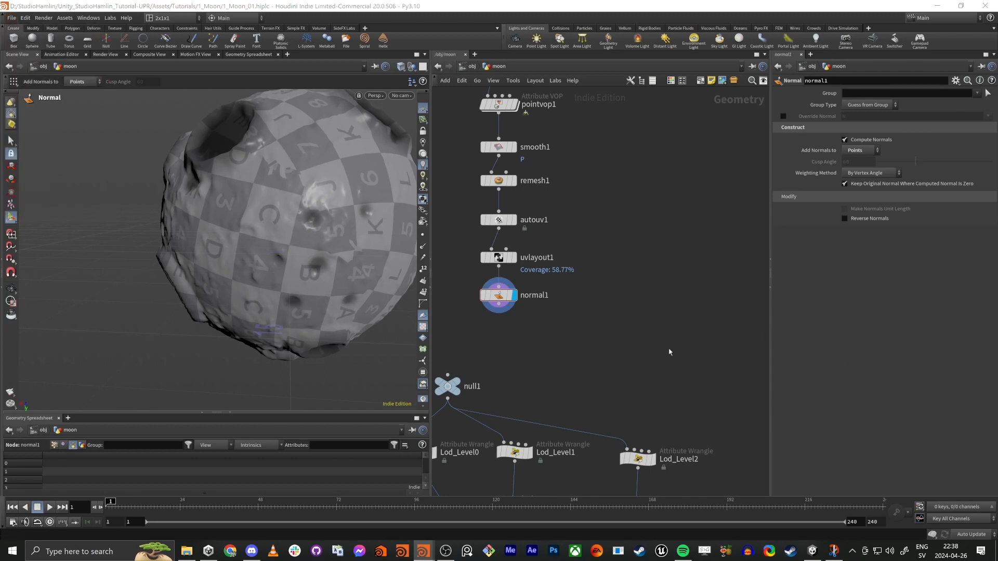
Step: Add an unconnected Labs Maps Baker node beside normal1, placed slightly lower in the network
middle_click_drag(645, 337, 664, 342)
key("Tab")
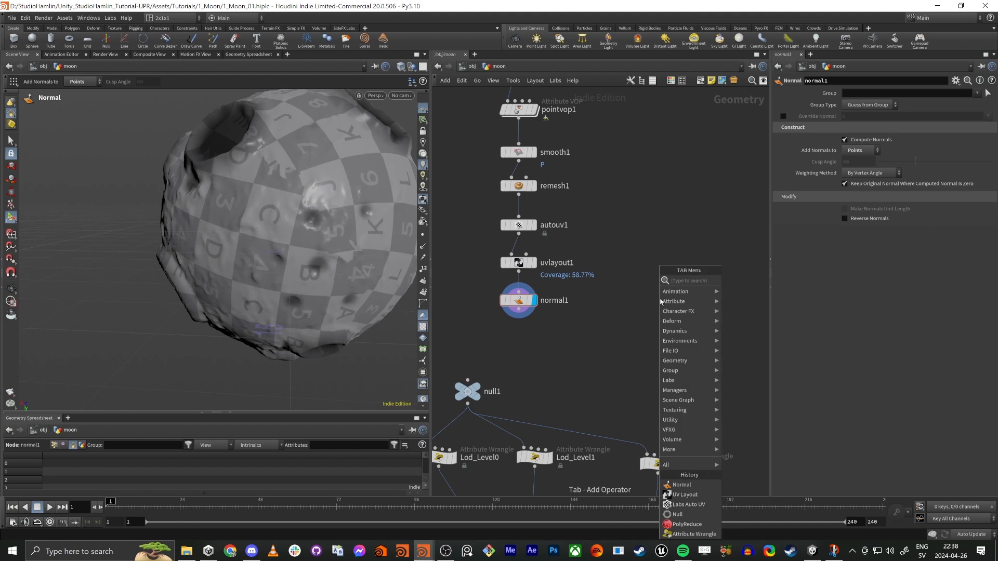
type("maps")
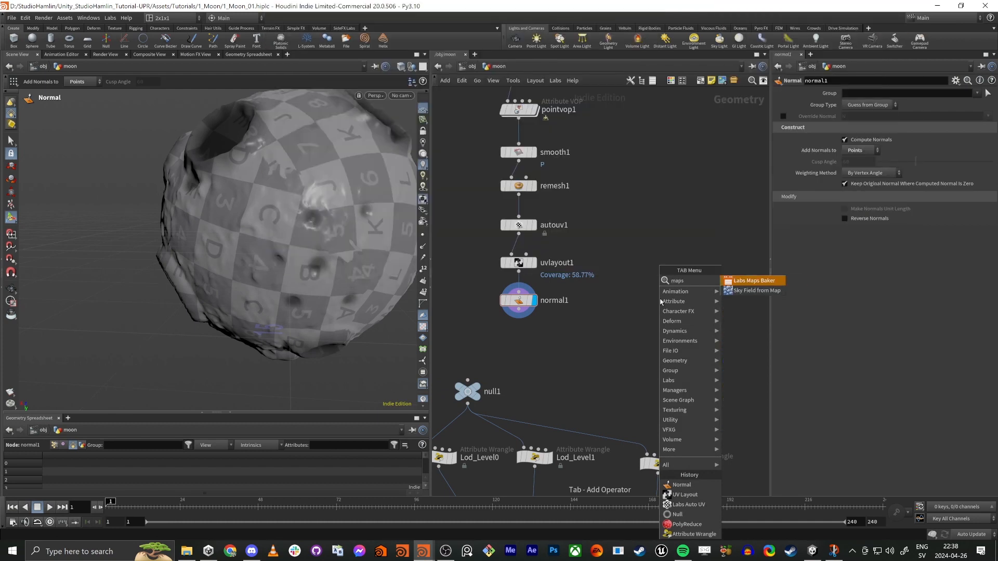
key("Return")
left_click(662, 301)
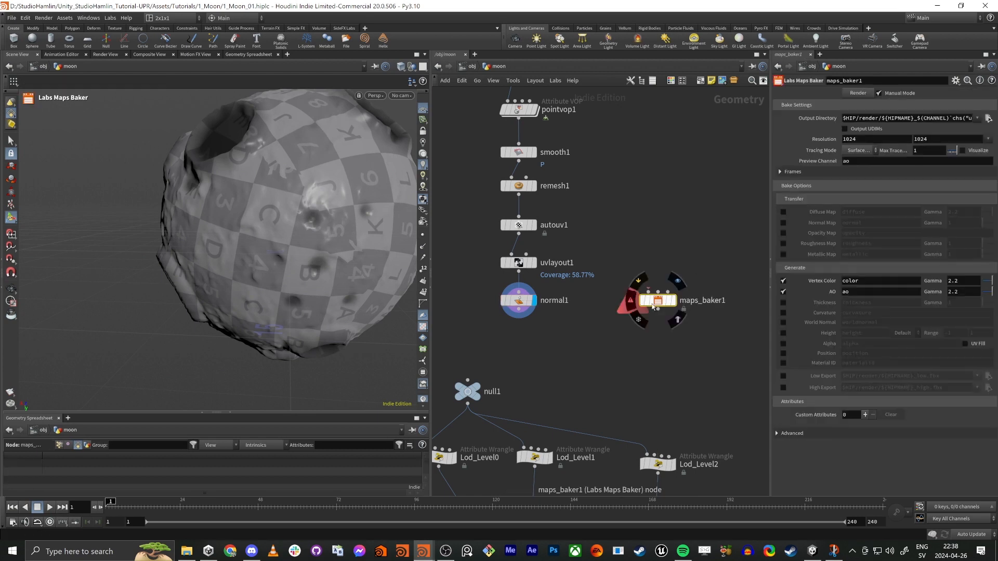
left_click_drag(667, 304, 667, 333)
middle_click_drag(674, 216, 663, 259)
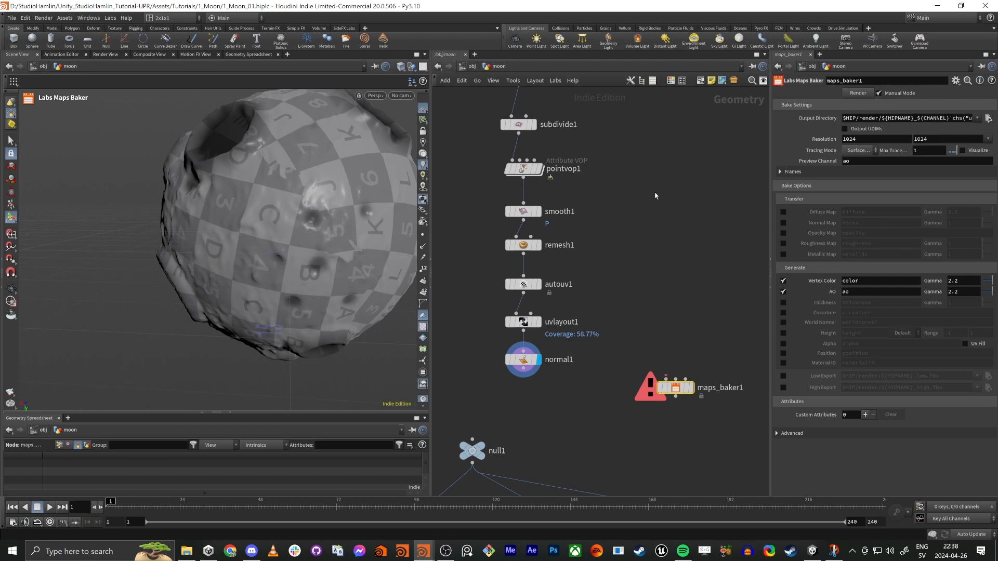
middle_click_drag(639, 167, 630, 223)
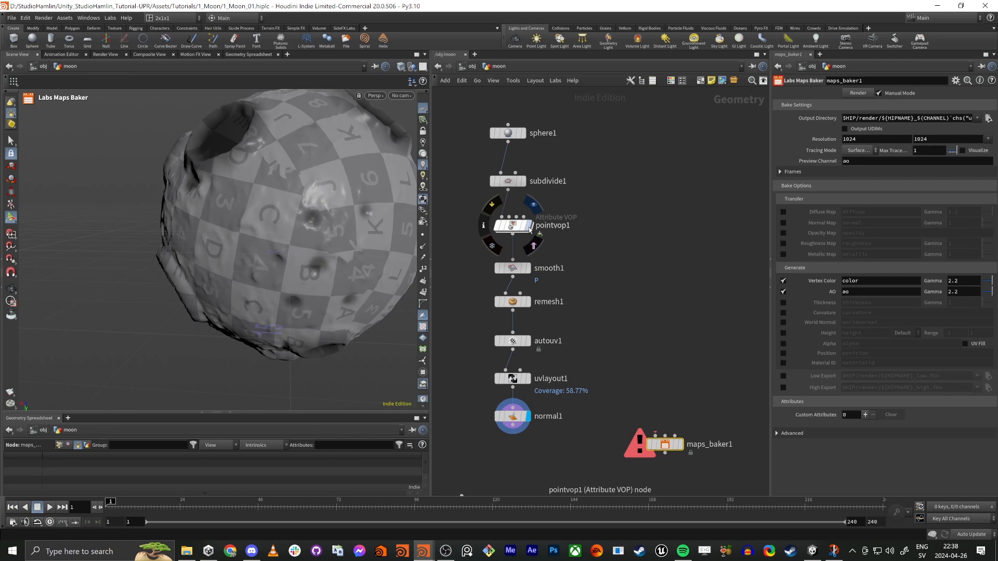
Step: Compare the moon's surface detail up close between the displayed pointvop1 and smooth1 results
left_click(529, 227)
left_click(514, 228)
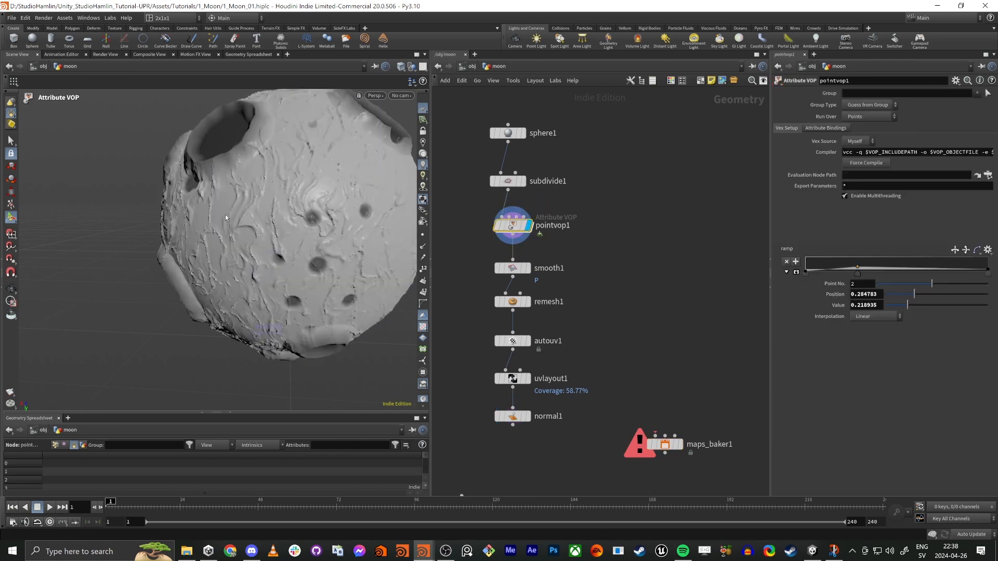
left_click_drag(333, 192, 388, 184, "alt")
scroll(401, 182, "up", 5)
right_click_drag(388, 184, 393, 186, "alt")
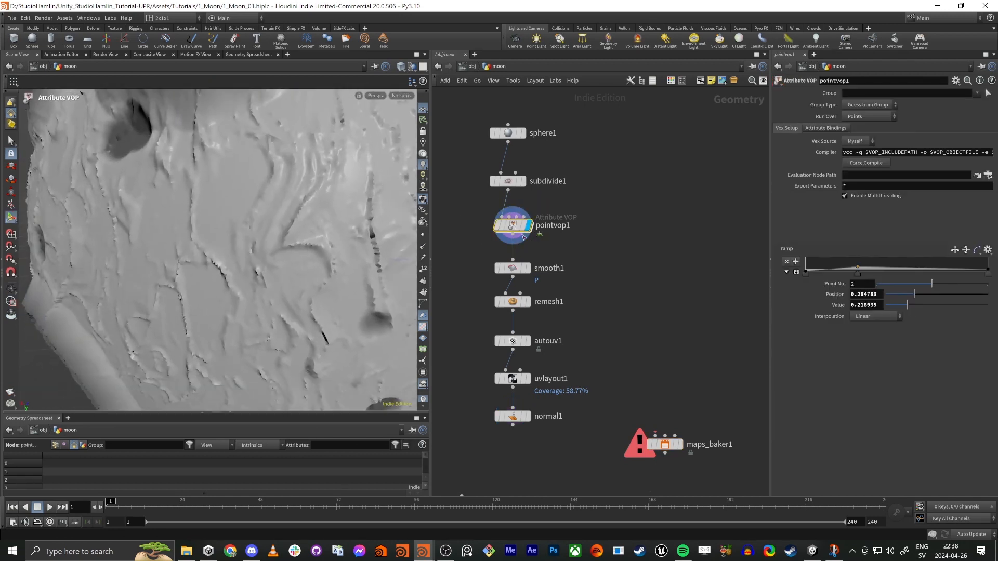
left_click(529, 268)
left_click(512, 268)
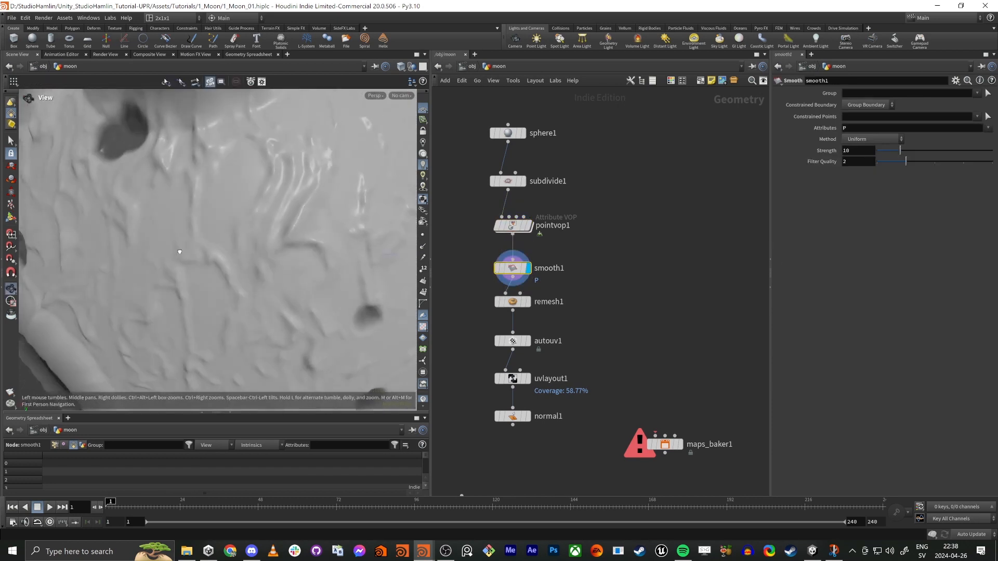
key("space")
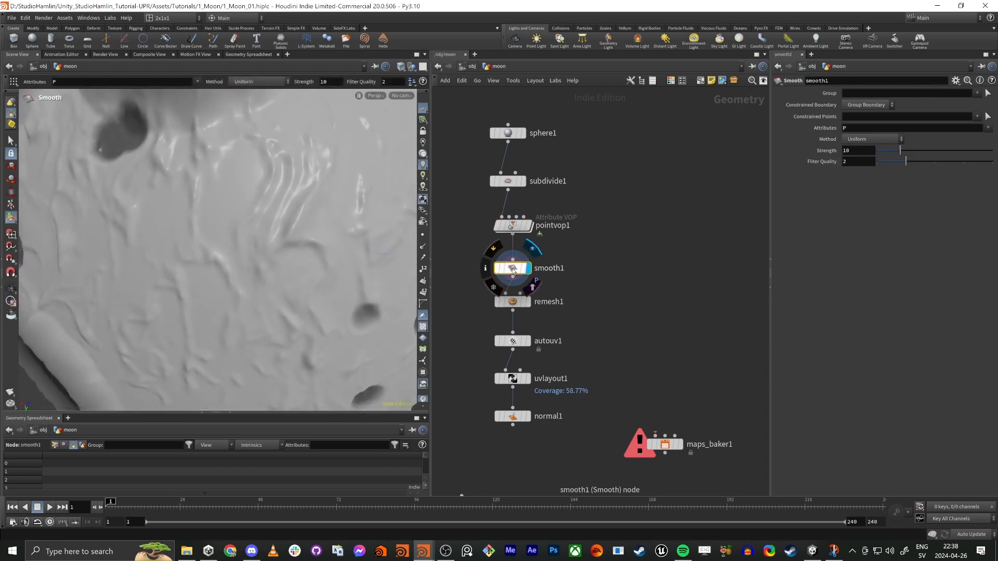
Step: Duplicate smooth1 into a separate branch off pointvop1, set the copy's Strength to 3.4, and check the whole moon
left_click_drag(513, 269, 677, 274, "alt")
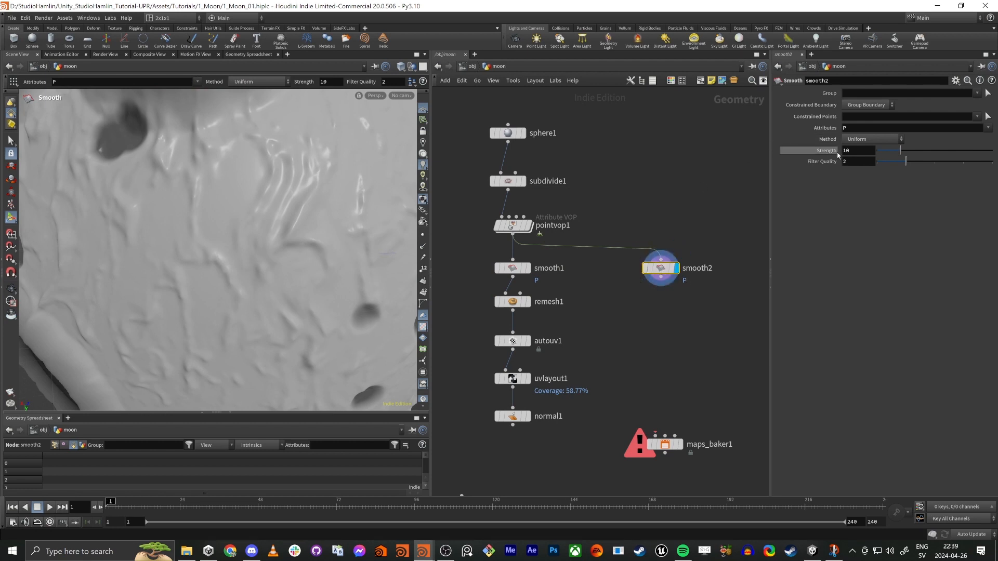
left_click_drag(890, 156, 887, 156)
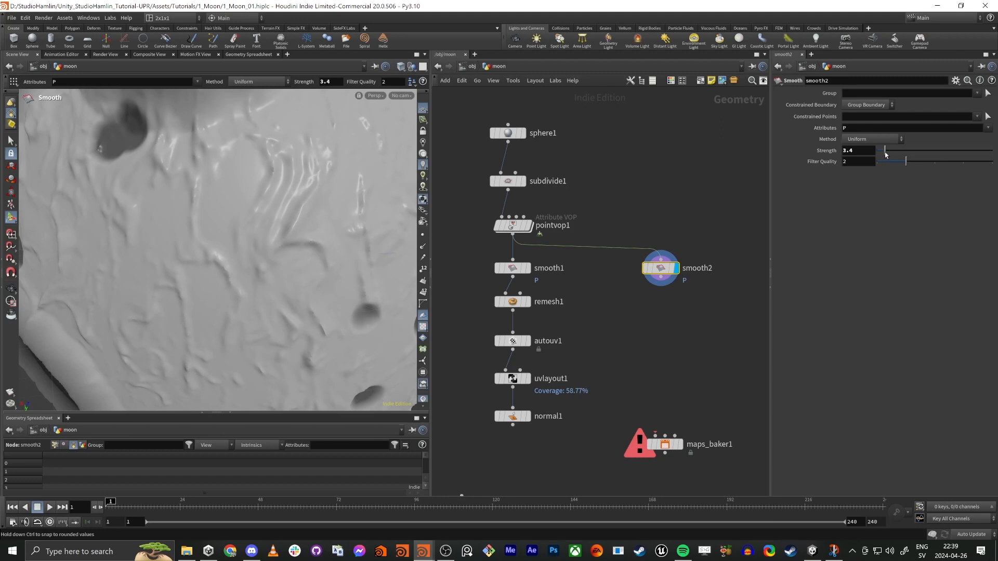
left_click_drag(284, 290, 340, 272, "alt")
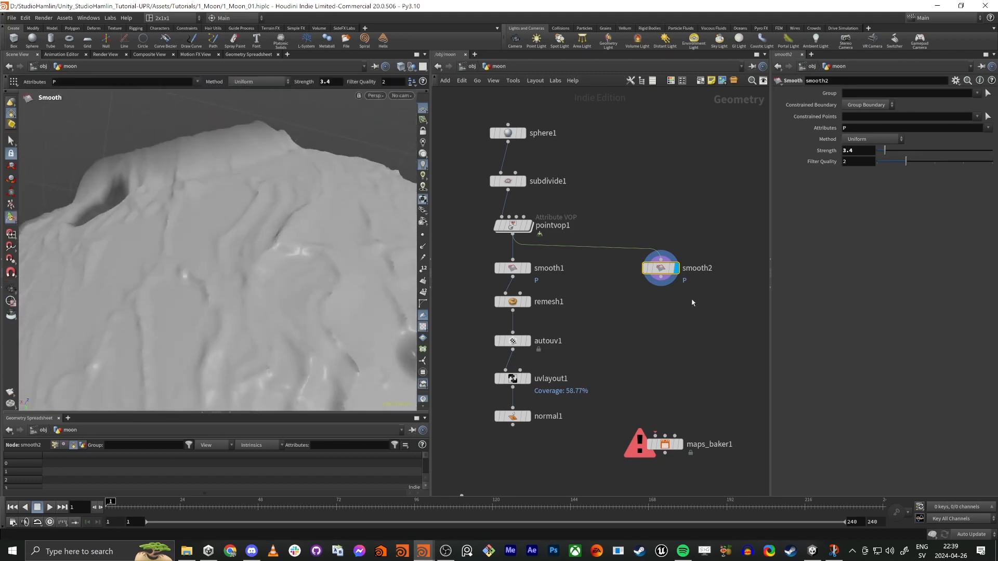
left_click_drag(140, 98, 209, 213, "alt")
scroll(183, 182, "down", 4)
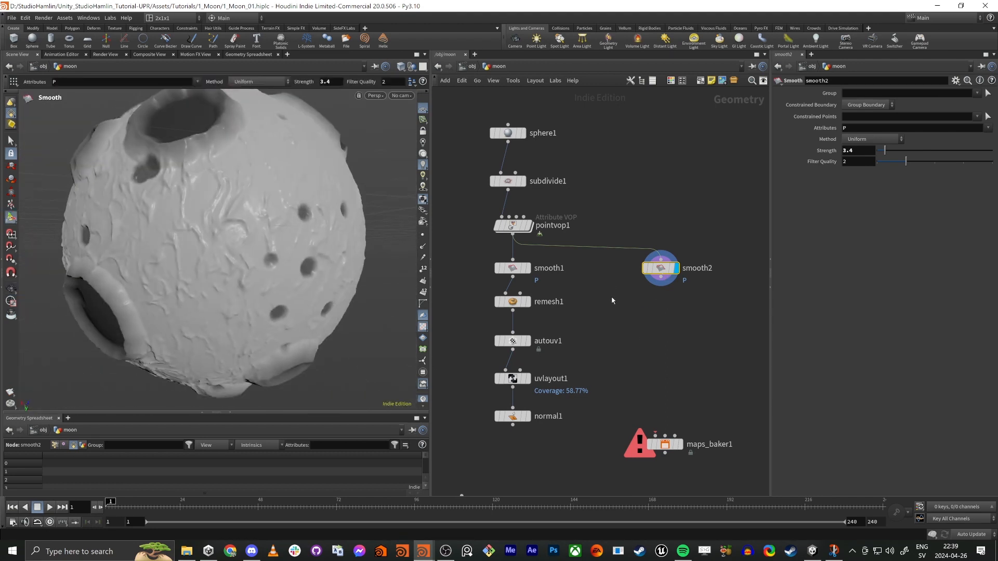
Step: Connect normal1's output to the LOW Resolution Geometry input of maps_baker1 and display normal1 to check the low-resolution moon
middle_click_drag(611, 300, 595, 235)
left_click_drag(652, 380, 640, 380)
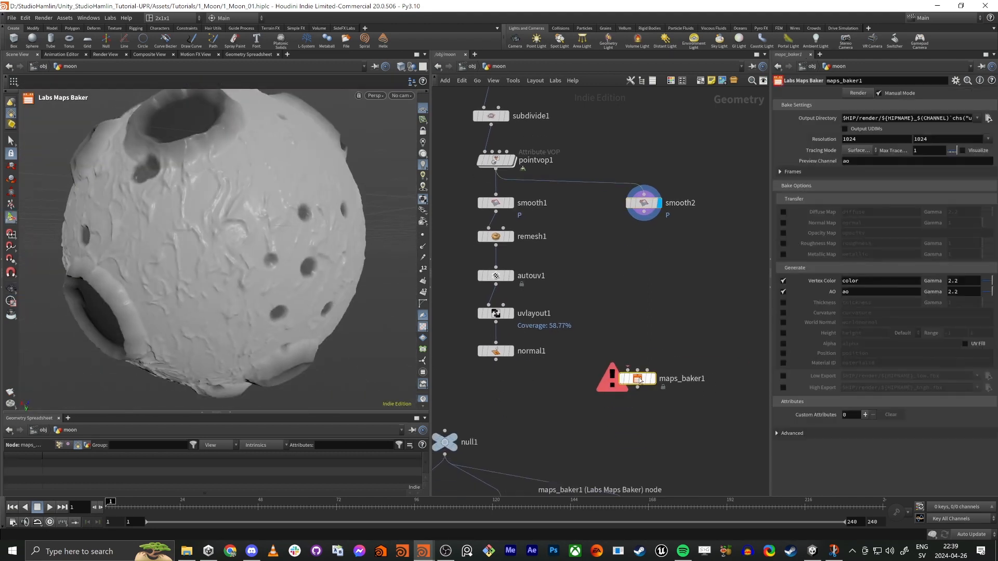
mouse_move(639, 379)
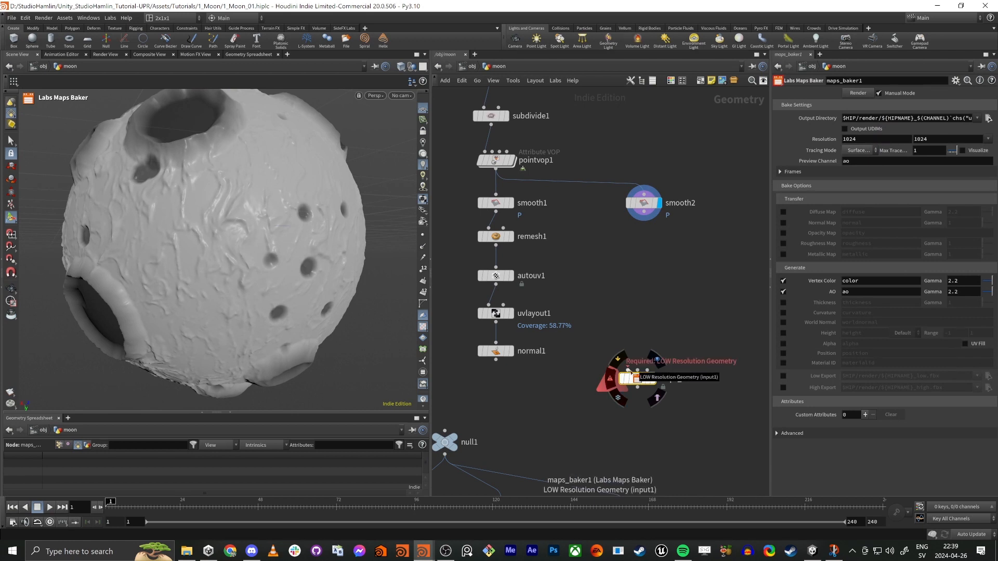
left_click_drag(629, 370, 512, 368)
left_click(511, 351)
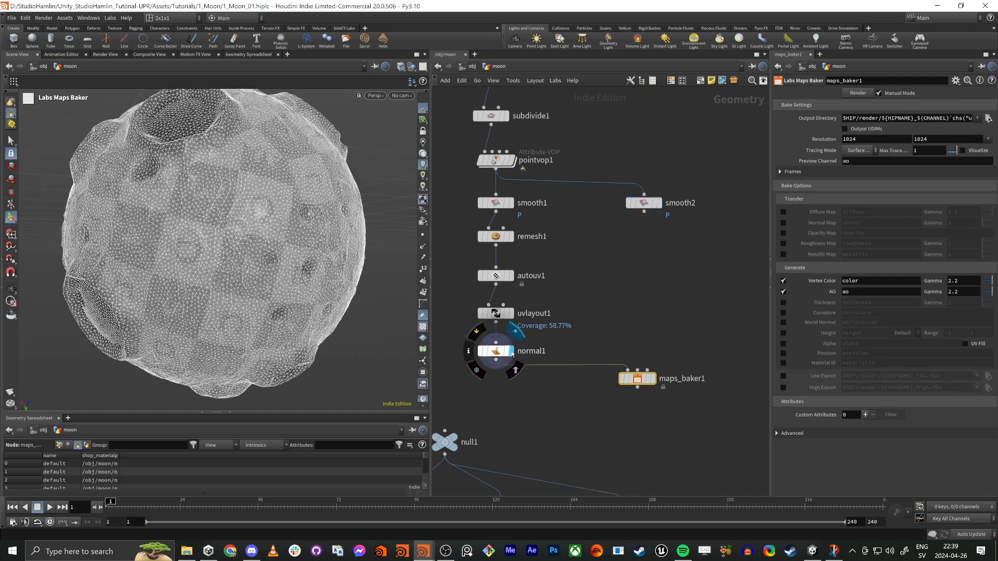
mouse_move(177, 232)
left_mouse_down("alt")
mouse_move(161, 225)
mouse_move(171, 229)
left_mouse_up("alt")
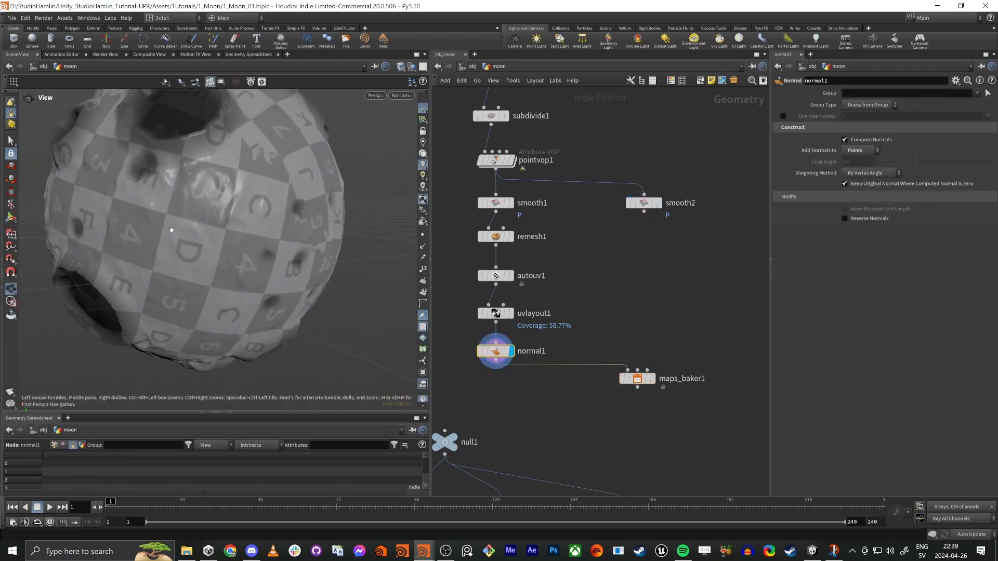
key("Return")
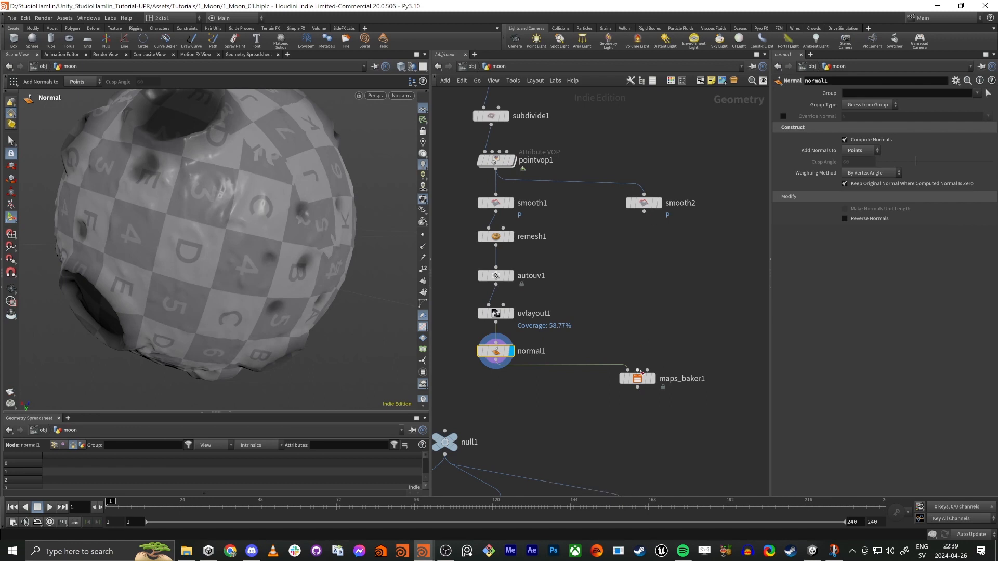
Step: Connect smooth2's output to the second input of maps_baker1, and display and select the baker
left_click_drag(642, 371, 644, 211)
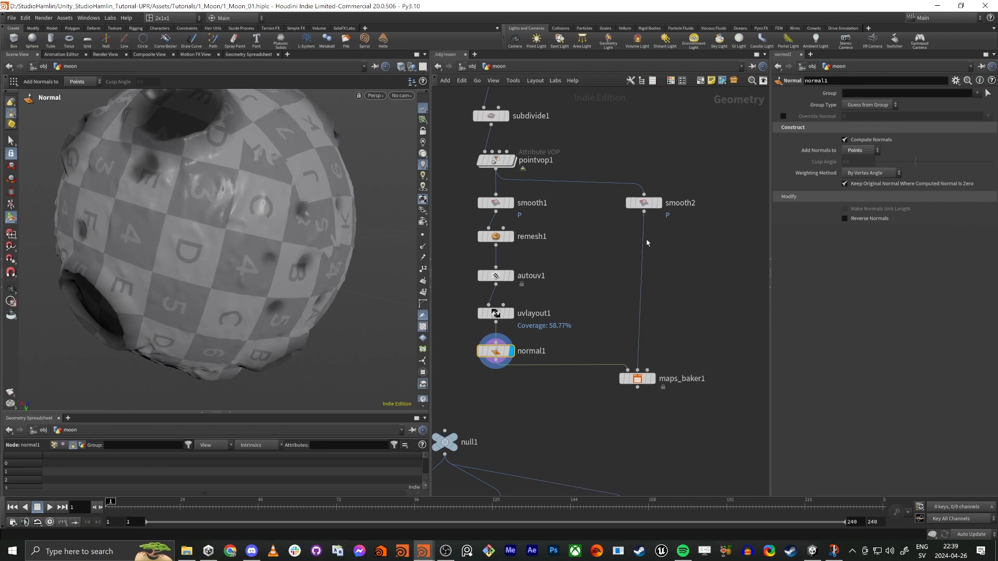
left_click(654, 379)
left_click(639, 379)
left_click_drag(117, 243, 214, 254, "alt")
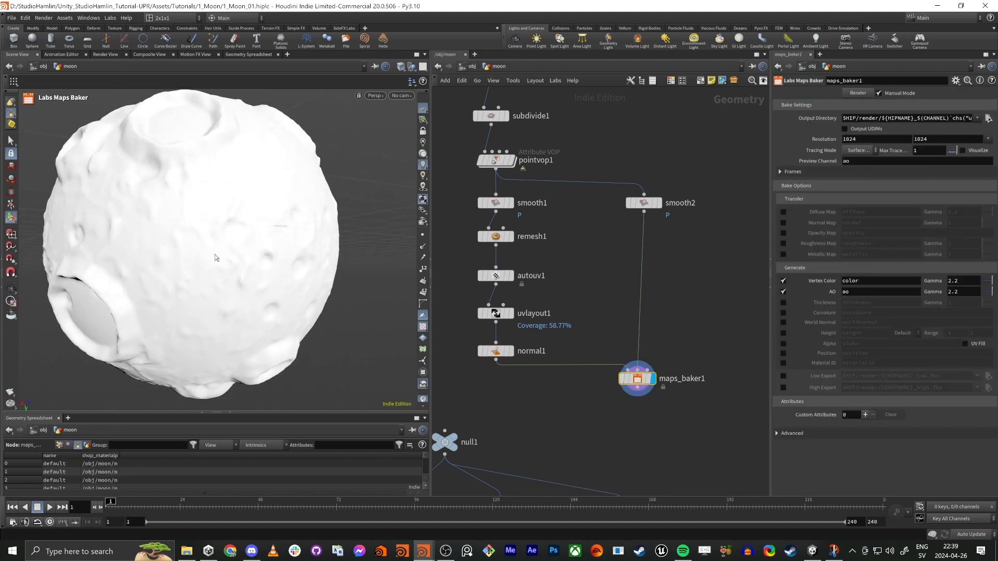
Step: Set the maps baker to bake only the Normal Map, turning off AO and Vertex Color
left_click(783, 293)
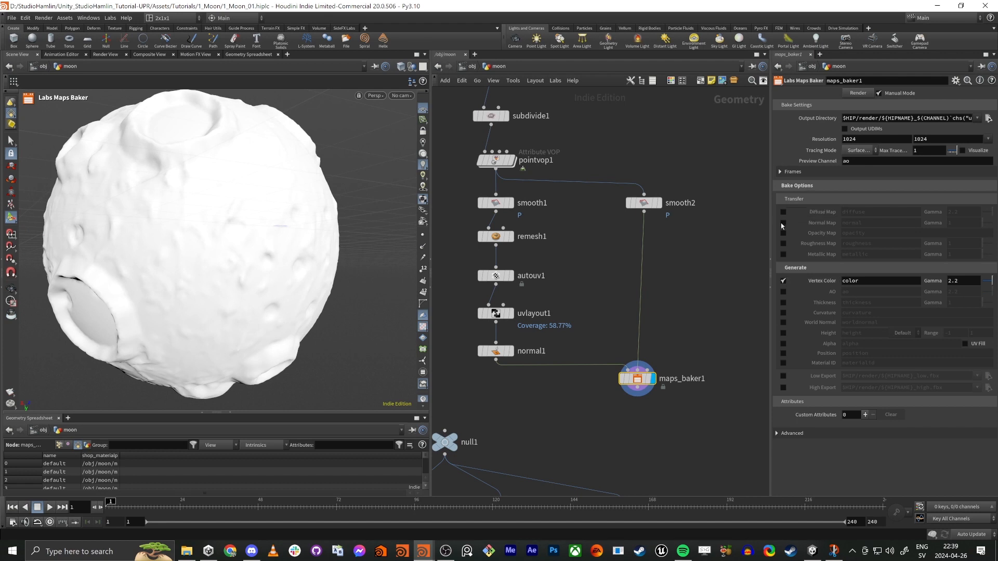
left_click(784, 223)
left_click(784, 281)
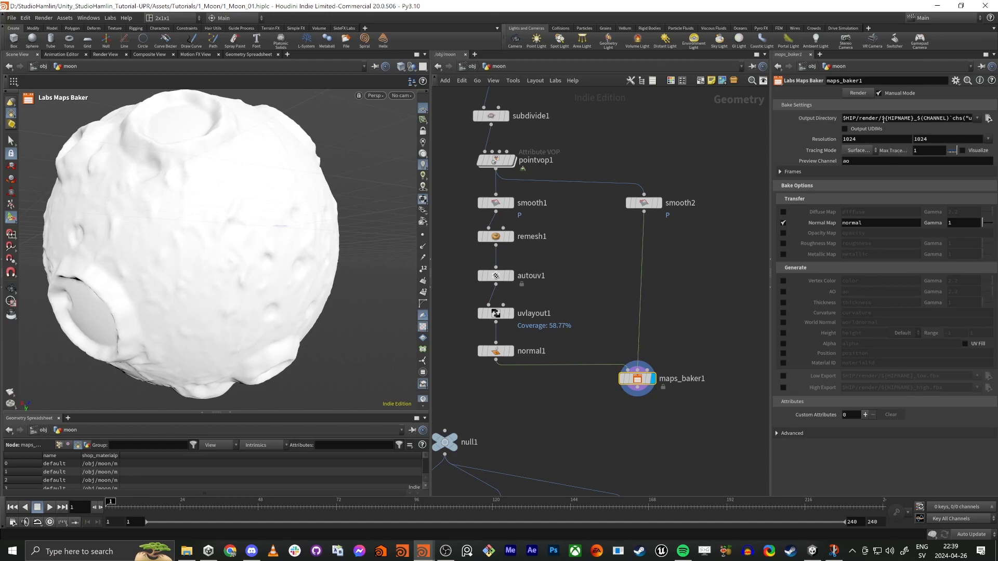
Step: Replace the render folder and HIPNAME part of the baker's output path with Moon_ directly after $HIP/
left_click_drag(883, 120, 859, 119)
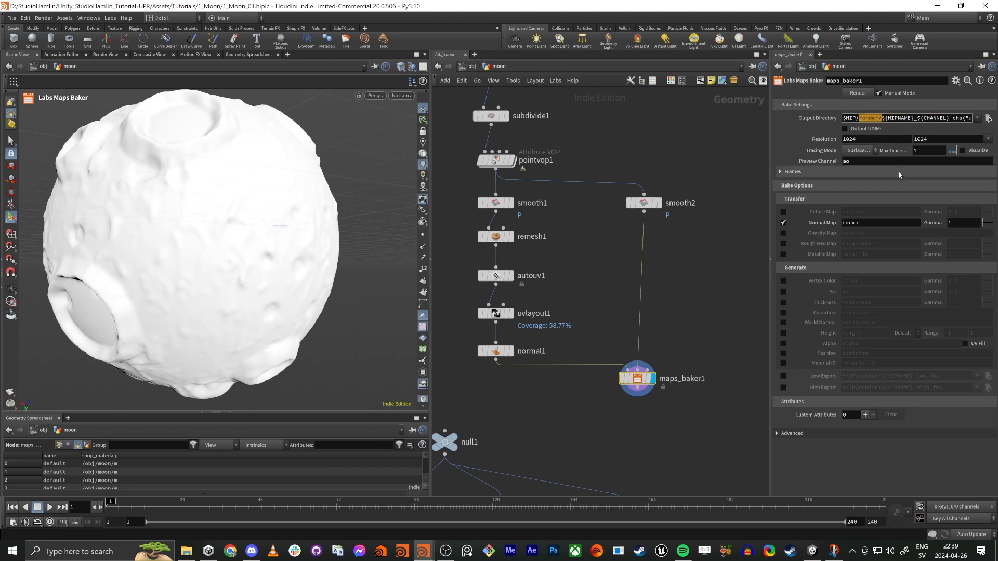
key("BackSpace")
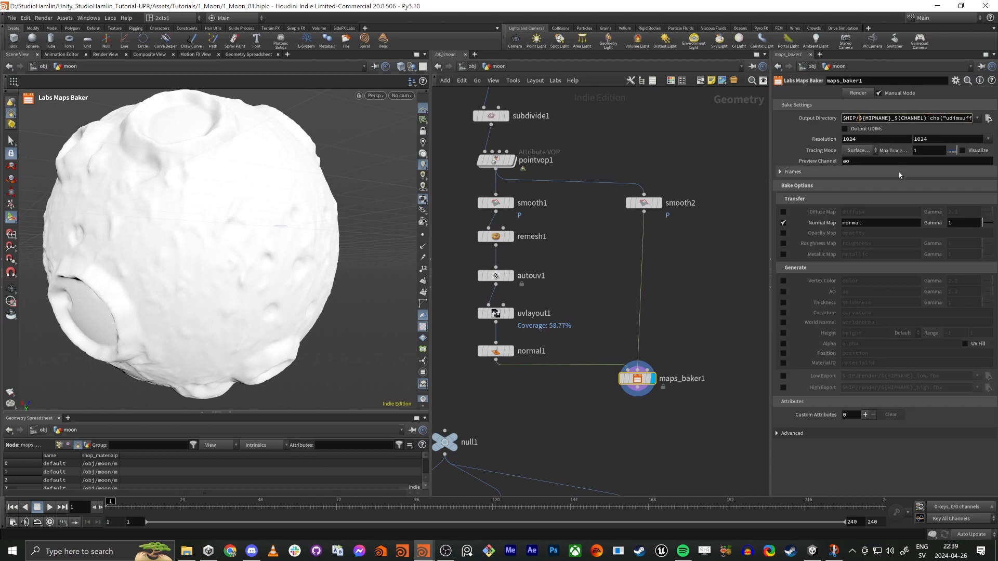
key("shift+Right")
key("shift+Right")
key("shift+Right")
key("shift+Right")
key("shift+Right")
key("shift+Right")
key("shift+Right")
key("shift+Right")
key("shift+Right")
key("BackSpace")
key("Delete")
type("Moon_")
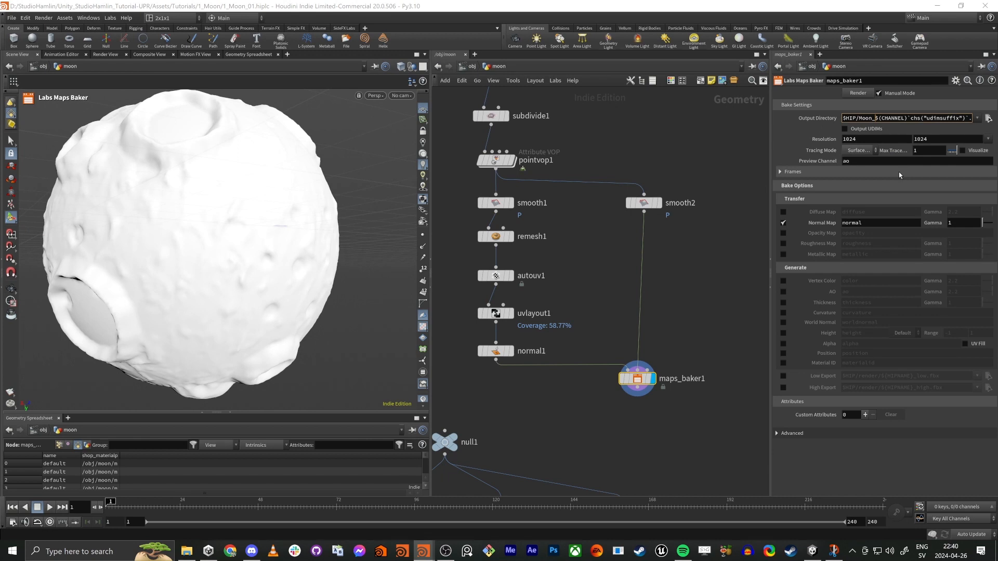
Step: Remove the UDIM suffix expression from the baker's output path, leaving $HIP/Moon_$(CHANNEL).png
key("shift+Right")
key("shift+Right")
key("shift+Right")
key("shift+Right")
key("shift+Right")
key("shift+Right")
key("shift+Right")
key("shift+Right")
key("shift+Right")
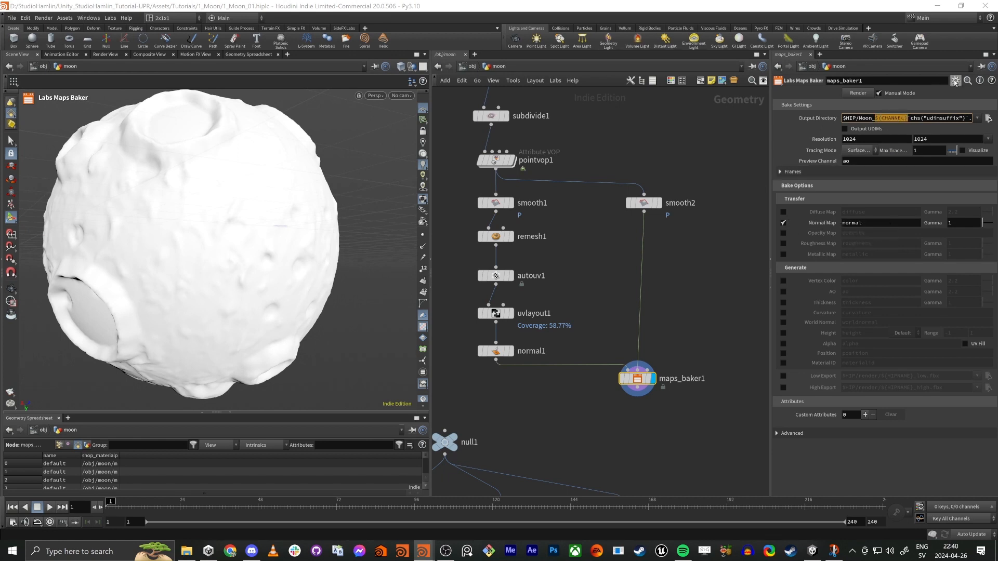
left_click(916, 118)
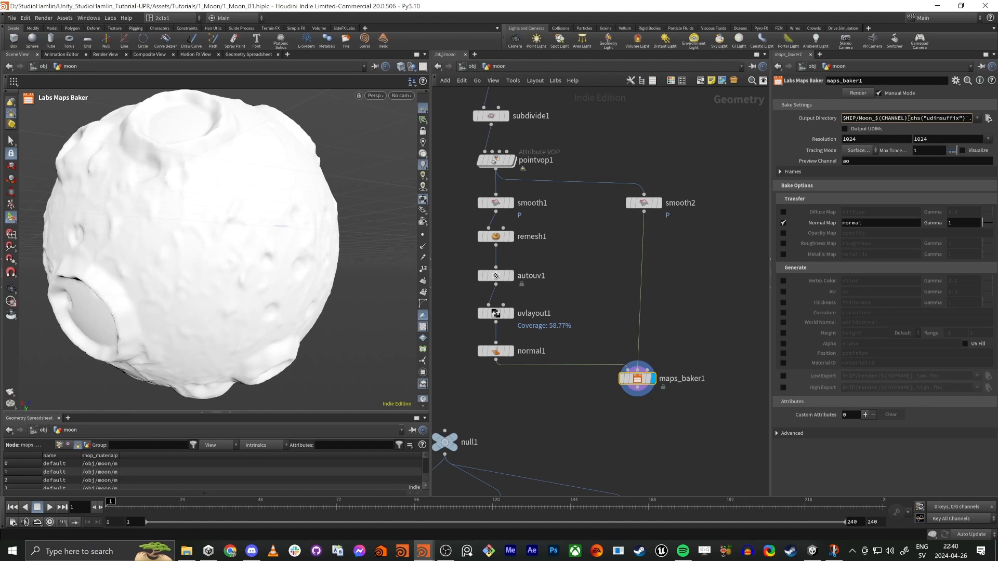
left_click_drag(909, 118, 970, 121)
key("BackSpace")
key("Return")
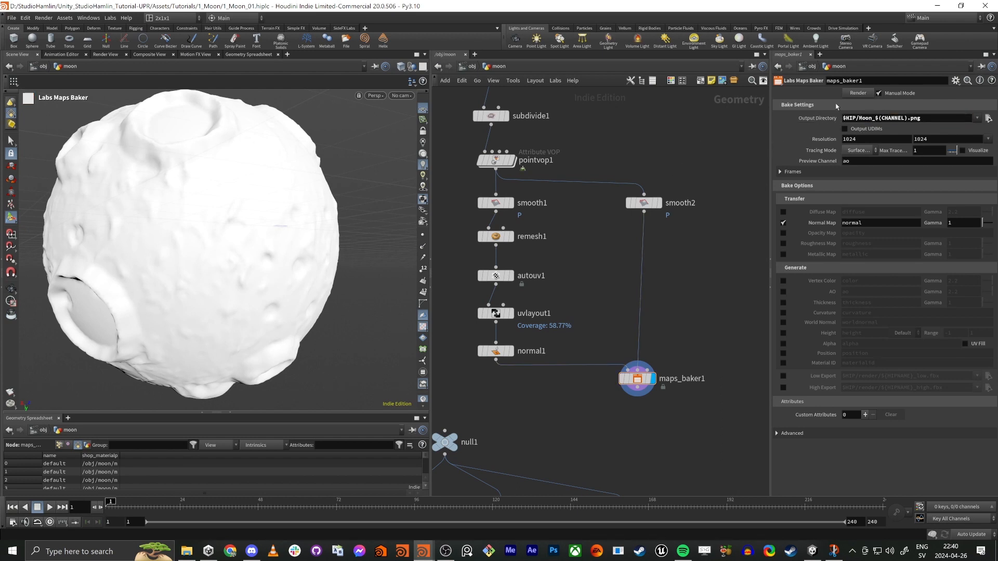
Step: Save the scene, render the normal map with the maps baker, and save the scene again
key("ctrl+s")
left_click(852, 93)
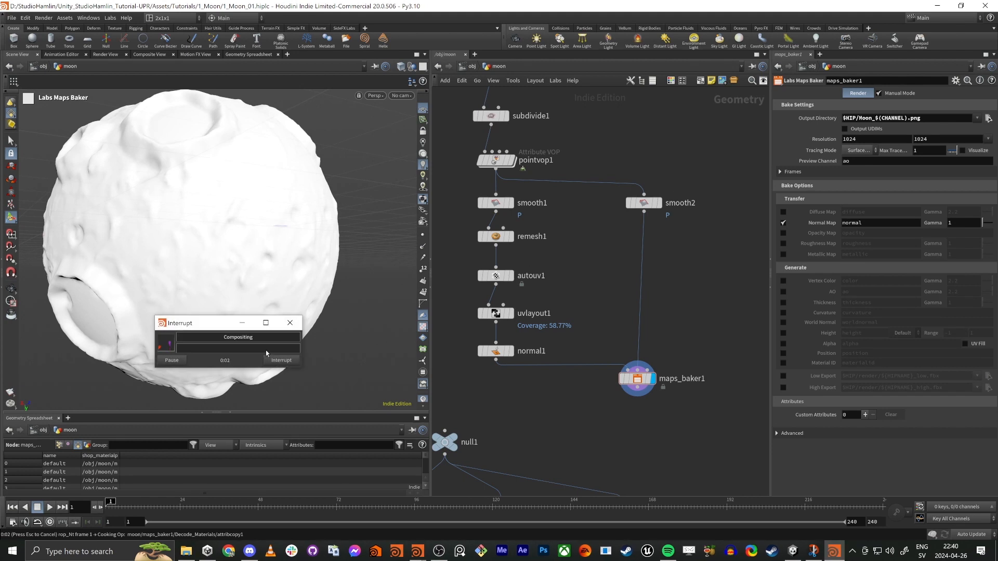
key("ctrl+s")
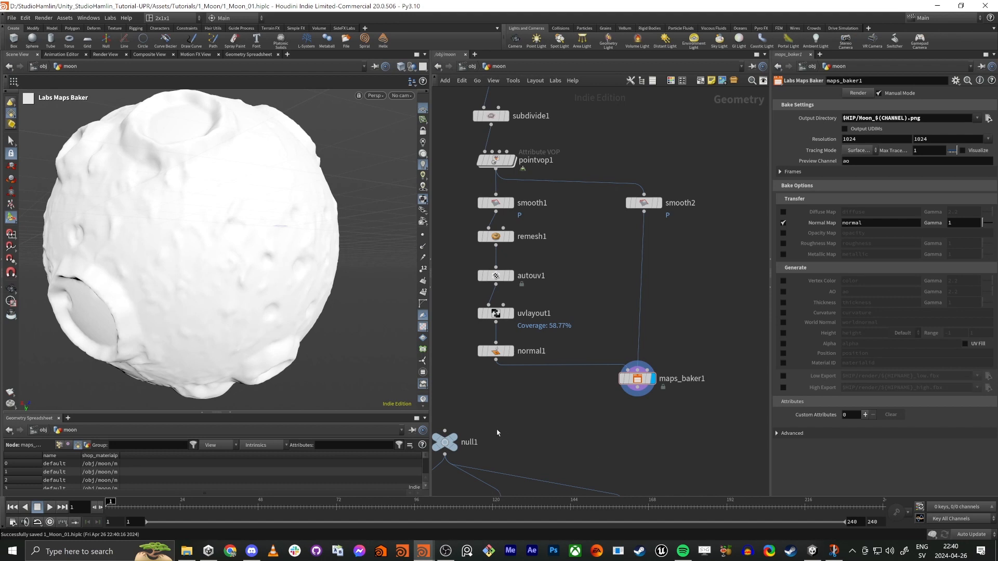
Step: Display normal1 and connect its output to null1 above the LOD branches
middle_click_drag(497, 432, 584, 322)
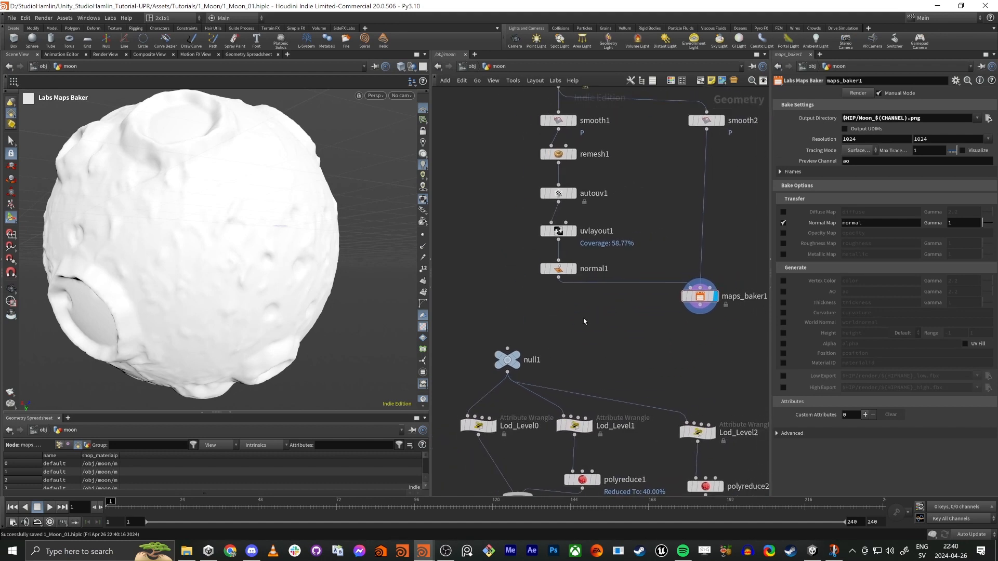
left_click(559, 270)
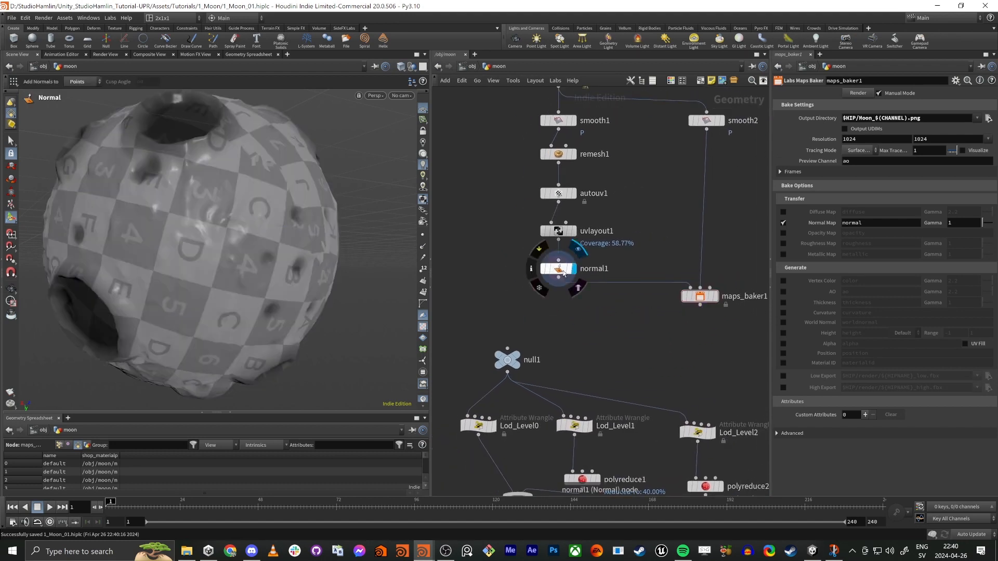
middle_click(560, 273)
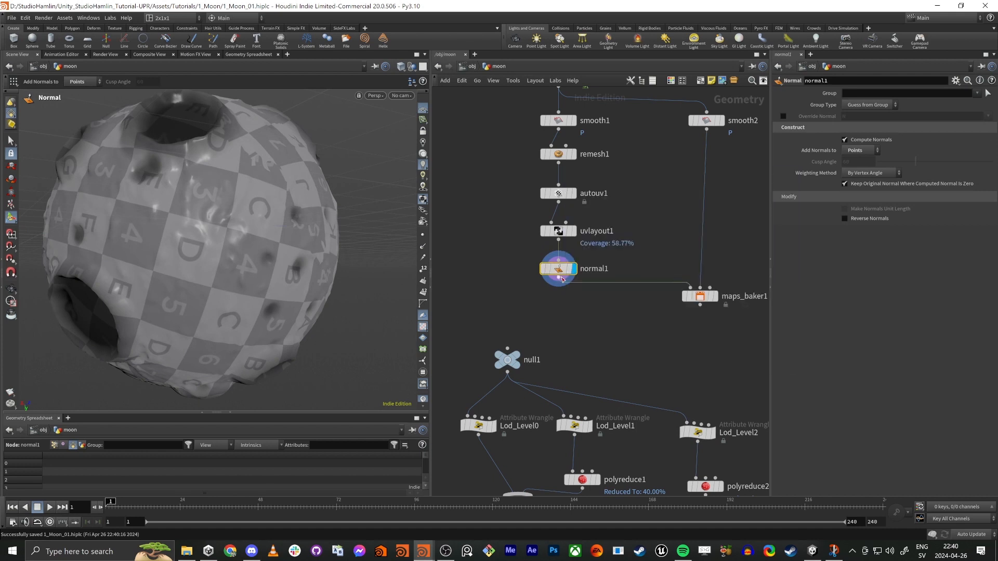
scroll(558, 357, "down", 3)
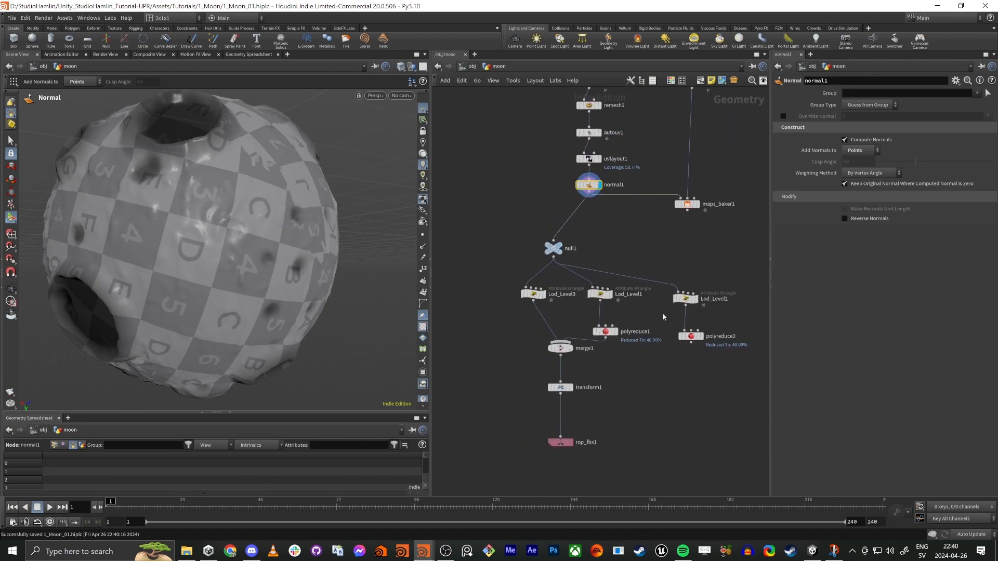
Step: Connect polyreduce2's output to merge1 and place the merge node slightly lower, just above transform1
middle_click_drag(673, 375, 668, 344)
scroll(672, 341, "up", 1)
left_click_drag(688, 309, 541, 333)
middle_click_drag(631, 375, 597, 386)
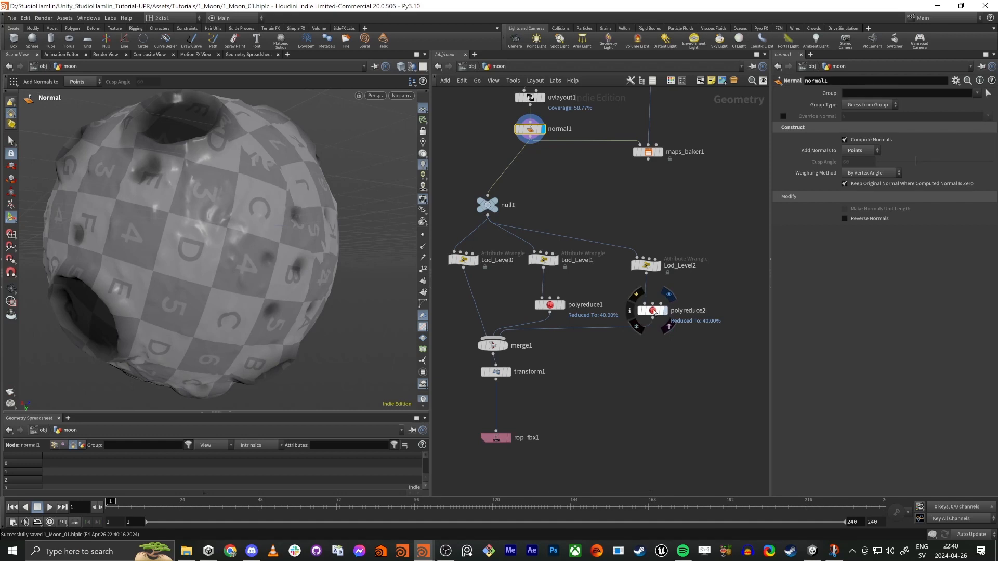
Step: Display polyreduce2 in wireframe and reduce its Percent To Keep to 2
left_click(663, 309)
key("w")
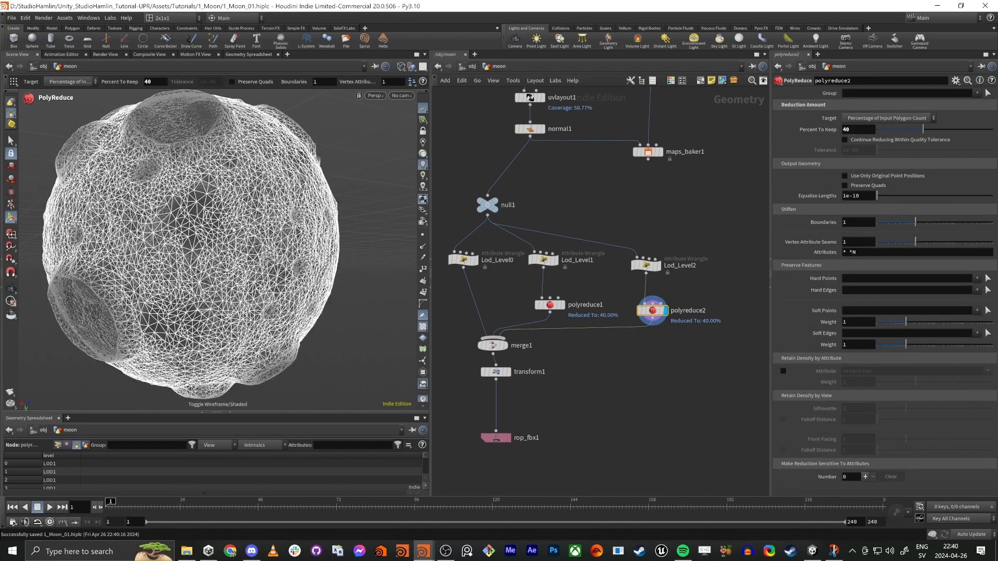
left_click_drag(924, 130, 879, 133)
scroll(224, 246, "down", 3)
left_click_drag(201, 221, 179, 202)
key("Return")
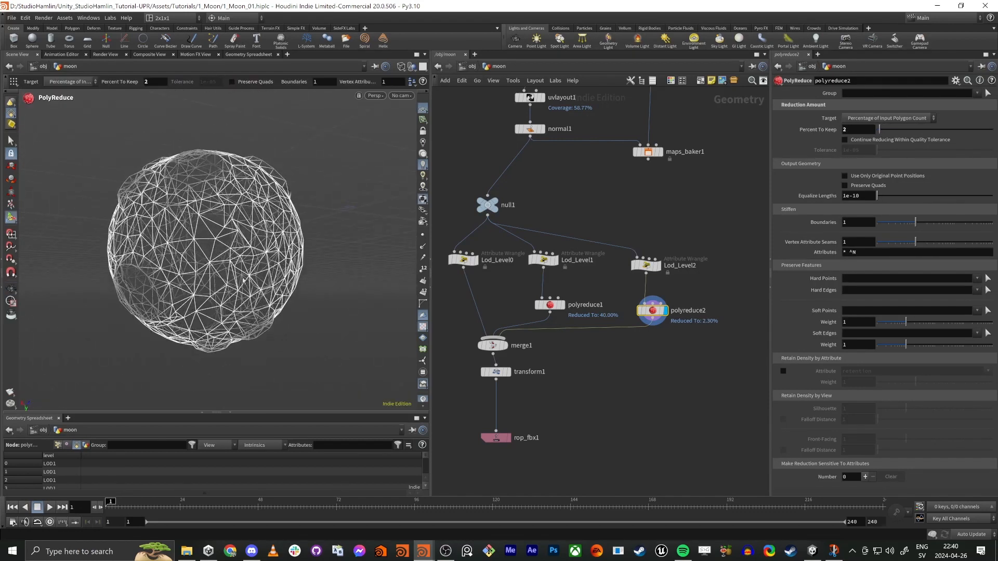
Step: Display polyreduce1 and reduce its Percent To Keep to 15.1
left_click(565, 309)
key("Escape")
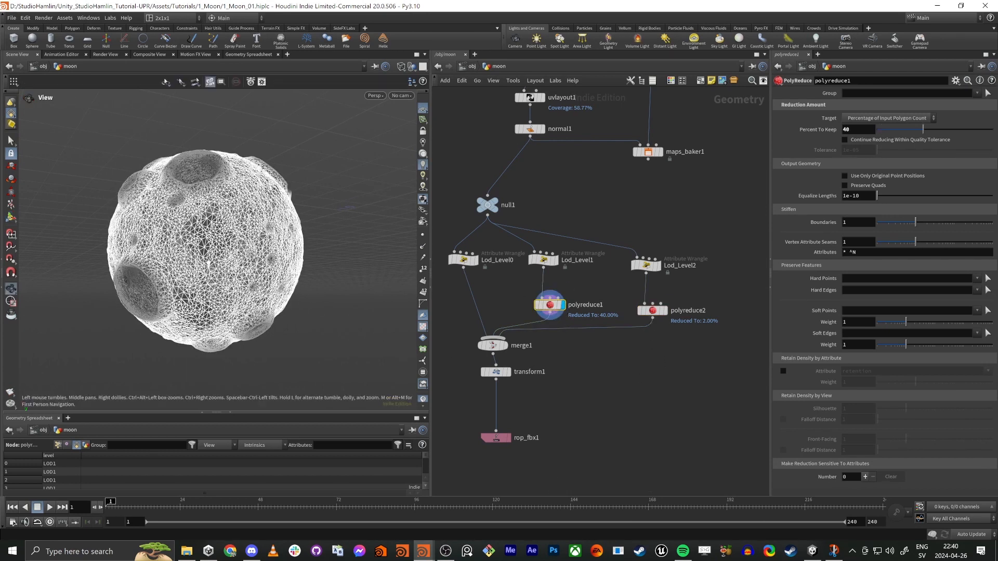
key("Return")
left_click_drag(913, 137, 894, 134)
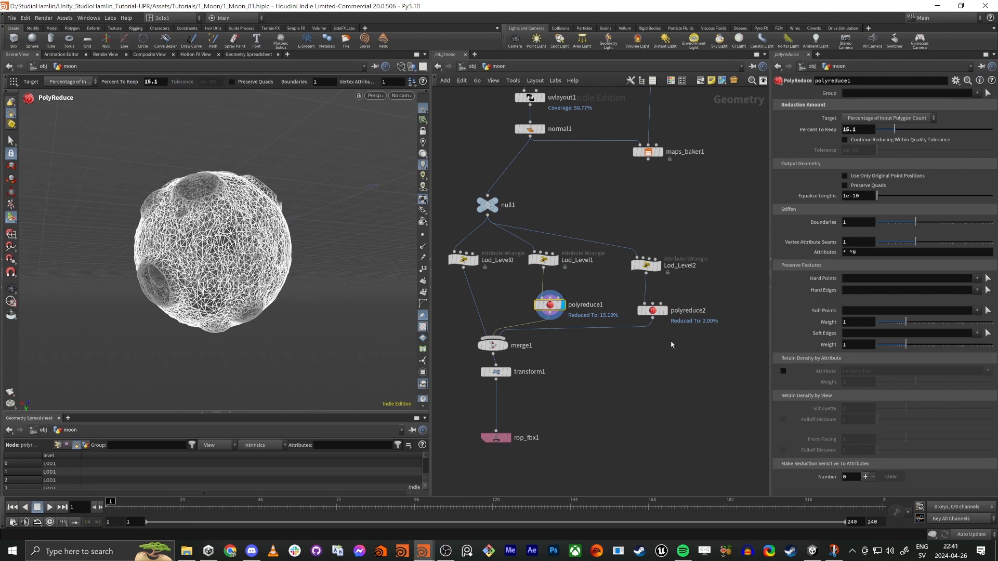
Step: Set polyreduce2's Percent To Keep to 1.5 and display that node
left_click(653, 310)
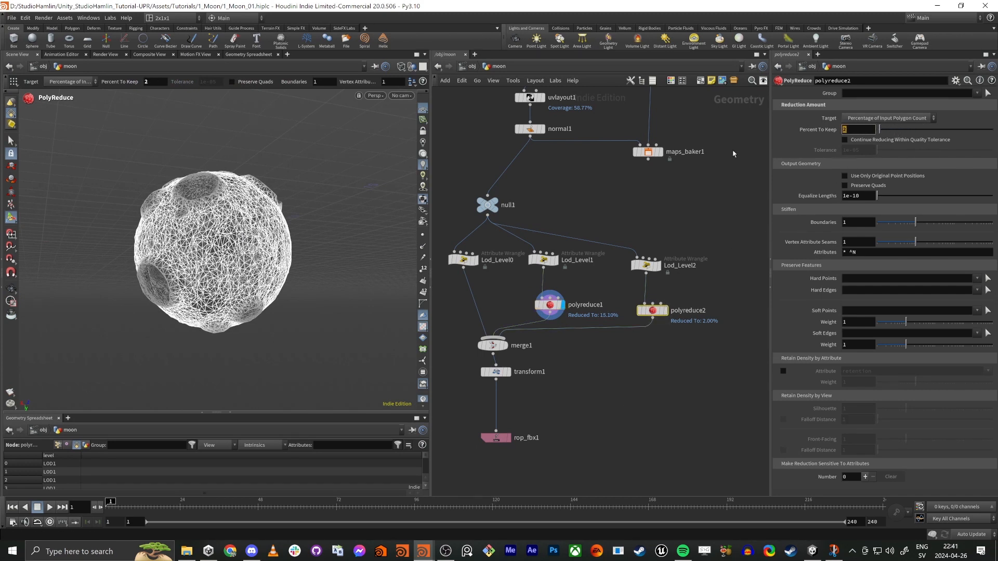
type("1.5")
key("Return")
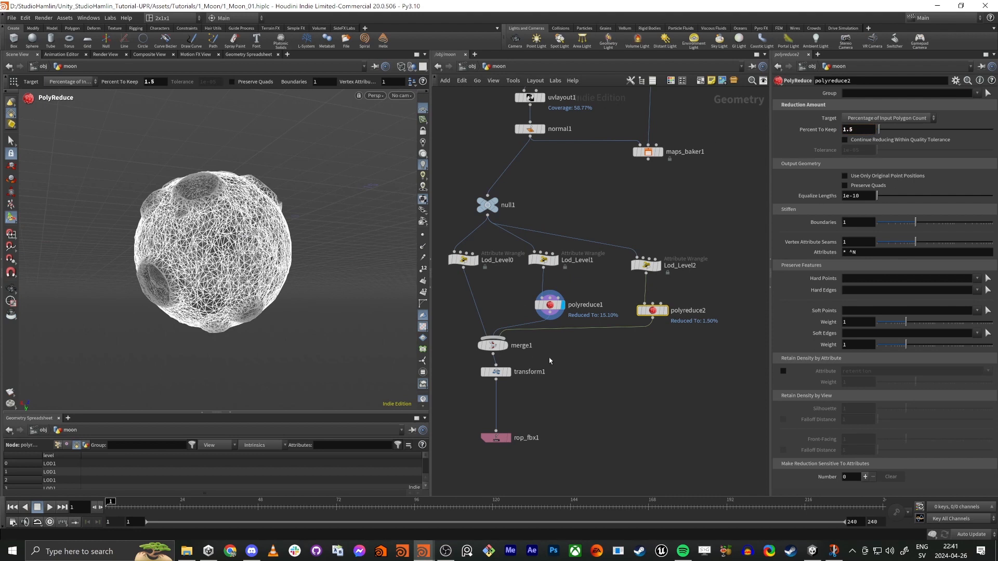
left_click(665, 310)
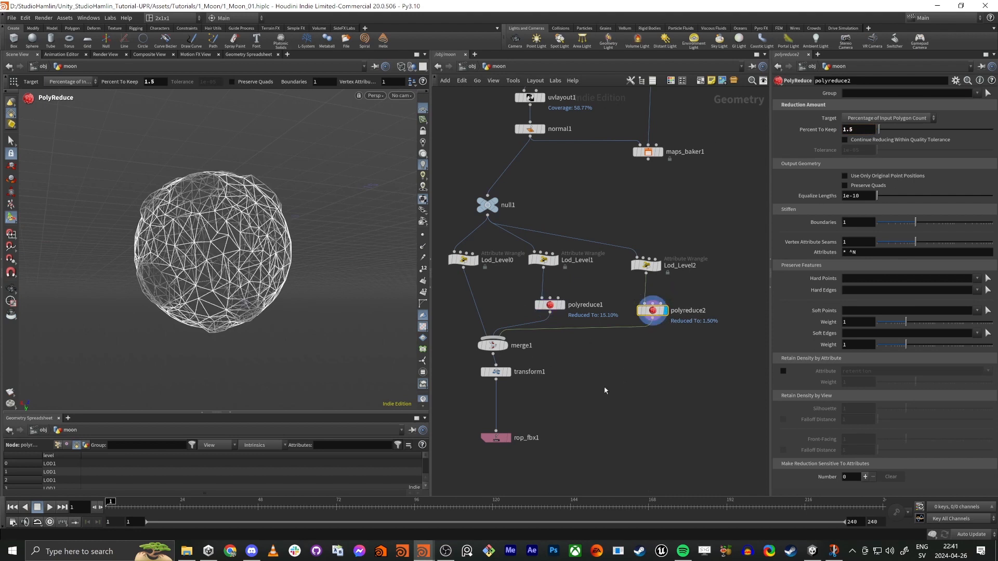
Step: Display merge1 and export the merged LODs to Moon.fbx through rop_fbx1
middle_click_drag(607, 399, 660, 345)
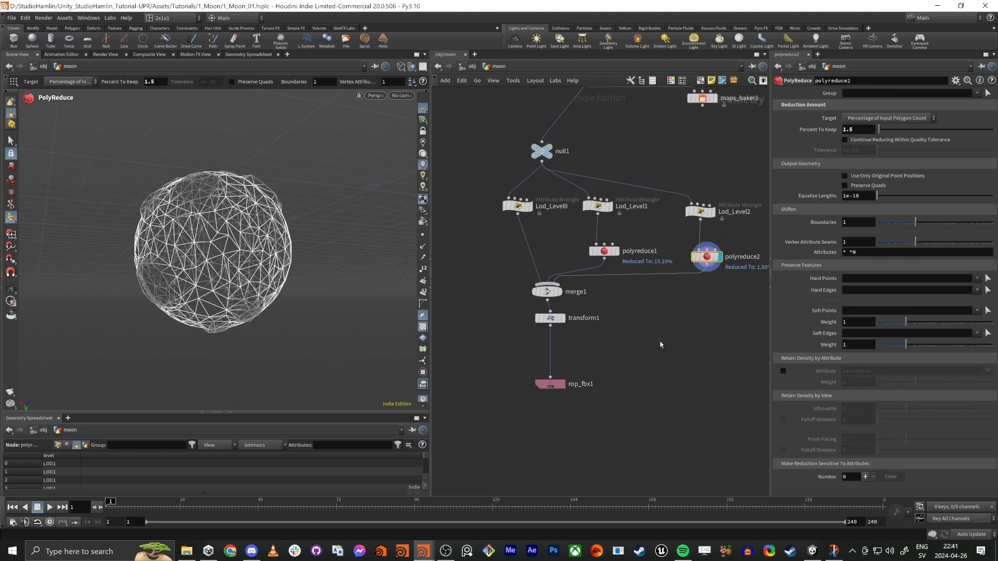
left_click(551, 293)
left_click(550, 384)
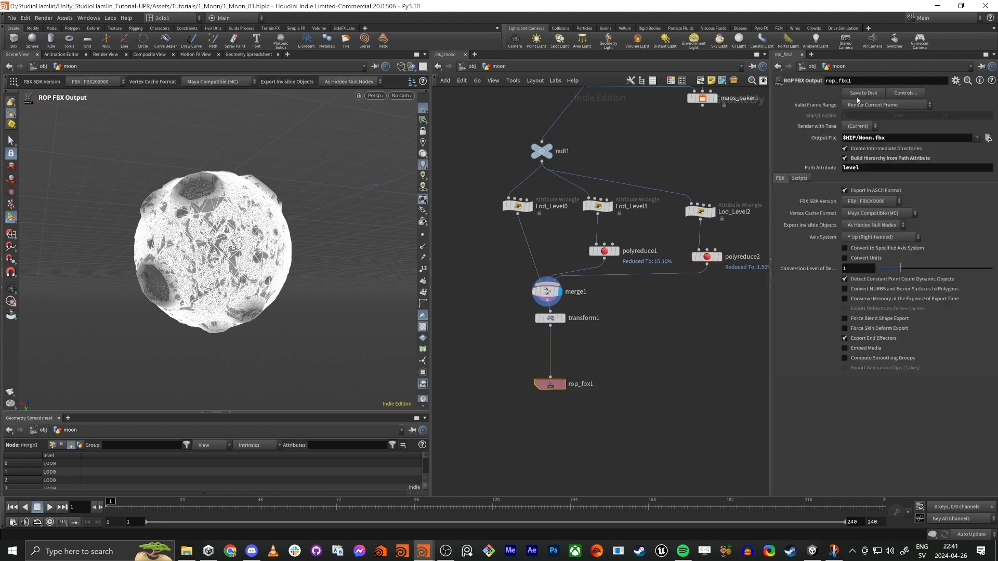
middle_click_drag(670, 382, 614, 374)
Step: Switch to Unity and check the Moon up close and the LOD objects inside its imported asset
key("alt+Tab")
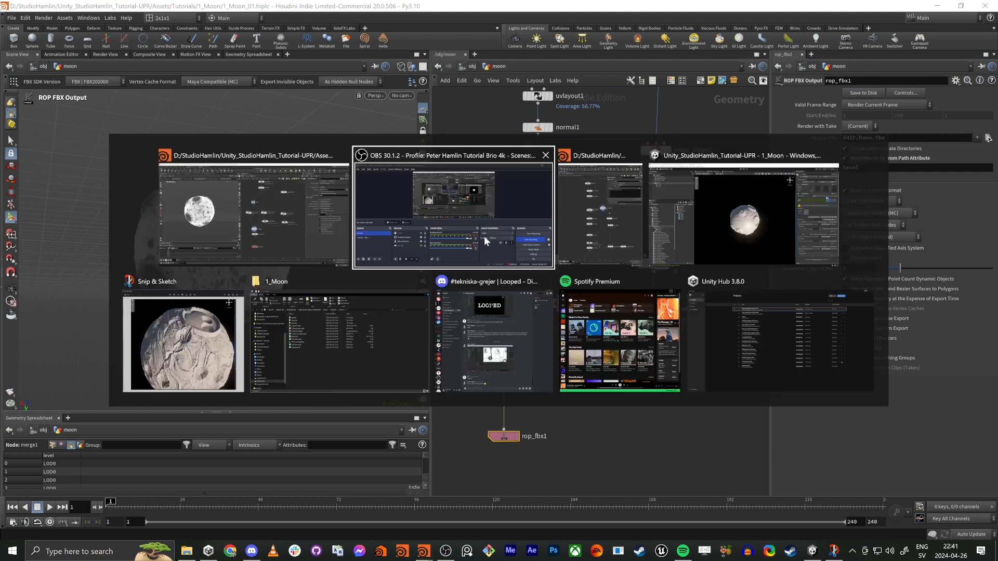
left_click(719, 214)
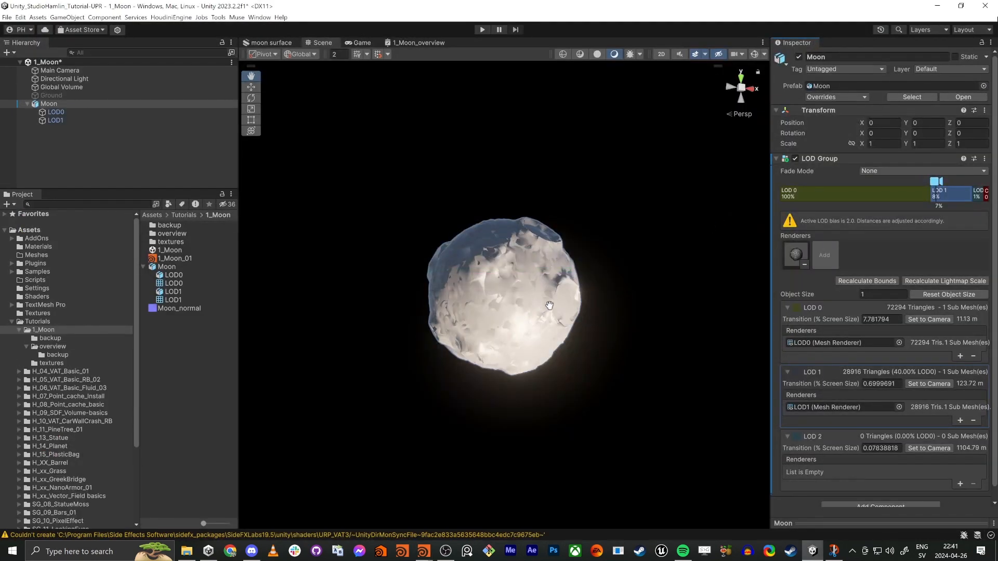
scroll(622, 254, "up", 3)
scroll(621, 254, "up", 1)
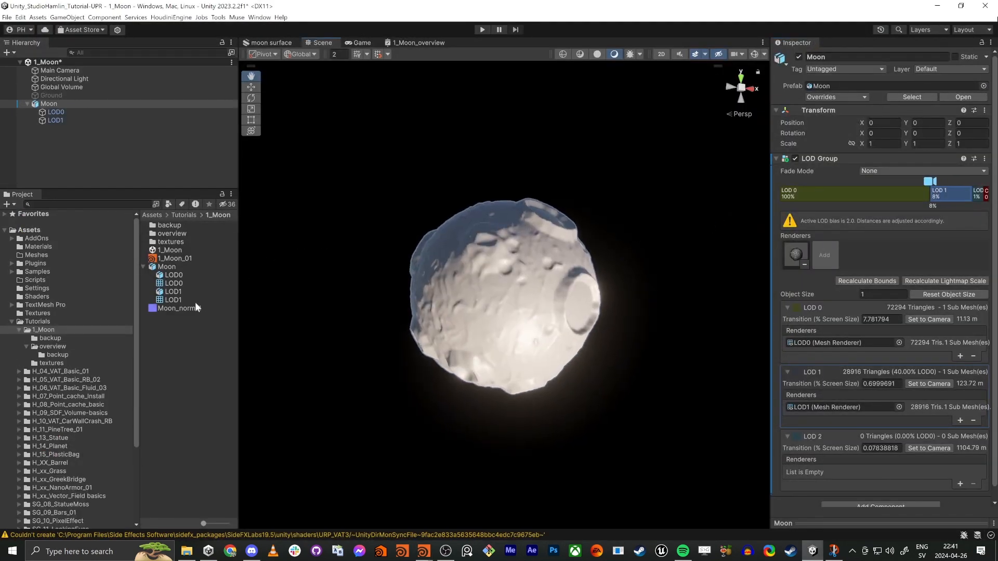
left_click(174, 275)
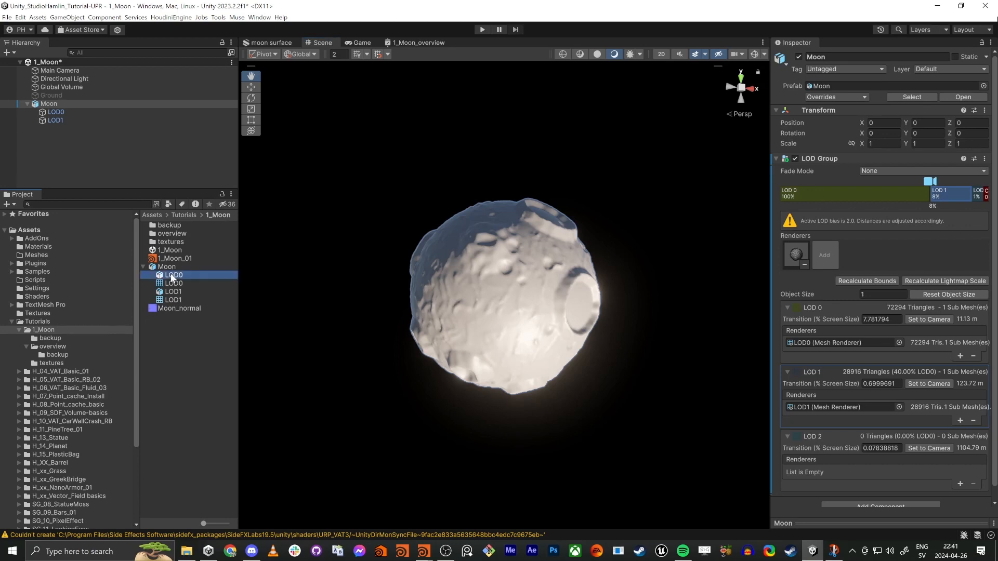
left_click(174, 292)
Step: Switch to Houdini, set the Lod_Level2 wrangle's Name to LOD2 and re-export the model through rop_fbx1
key("alt+Tab")
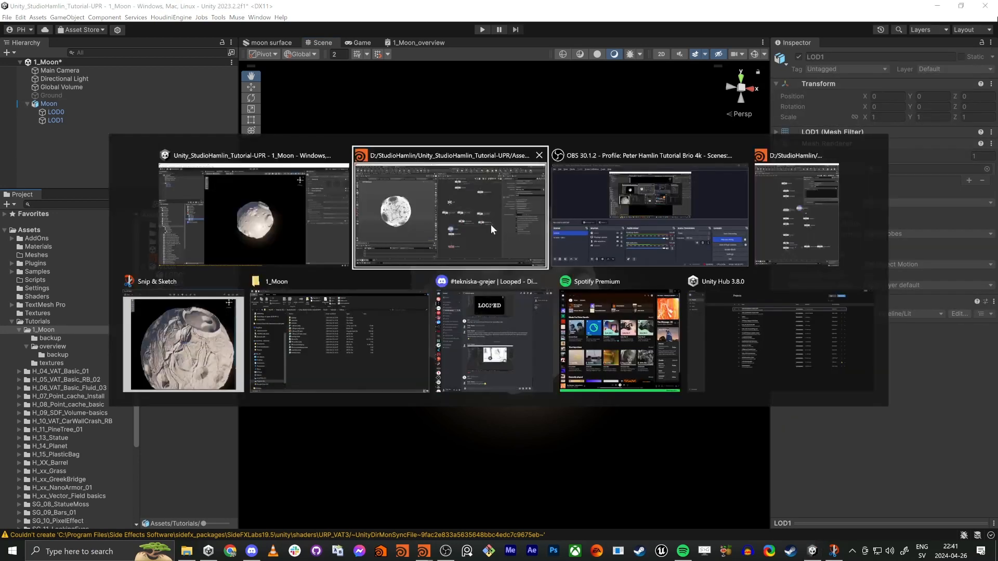
left_click_drag(678, 228, 643, 281)
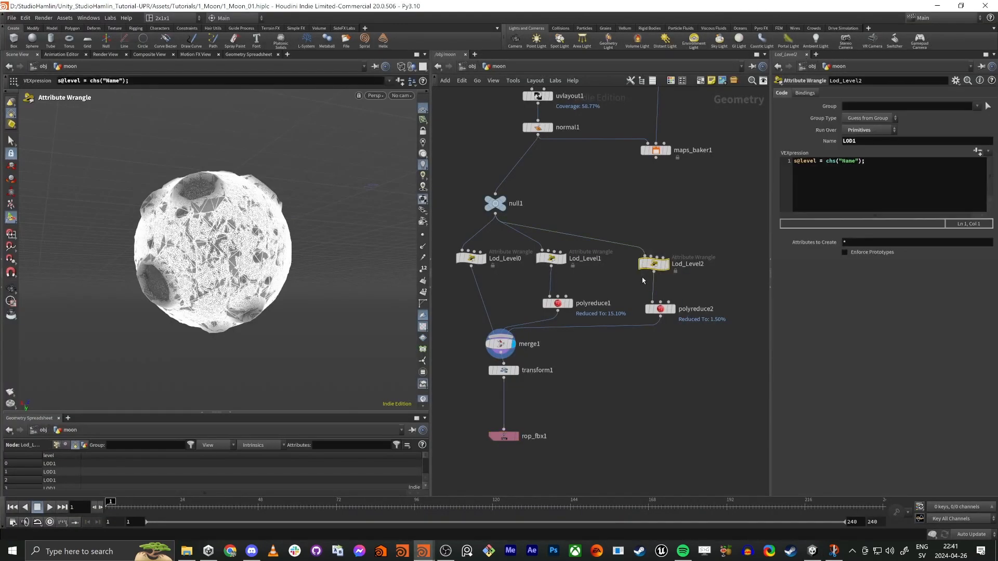
left_click(856, 141)
key("Return")
left_click_drag(520, 295, 435, 234)
key("Right")
key("Right")
left_click_drag(585, 401, 492, 439)
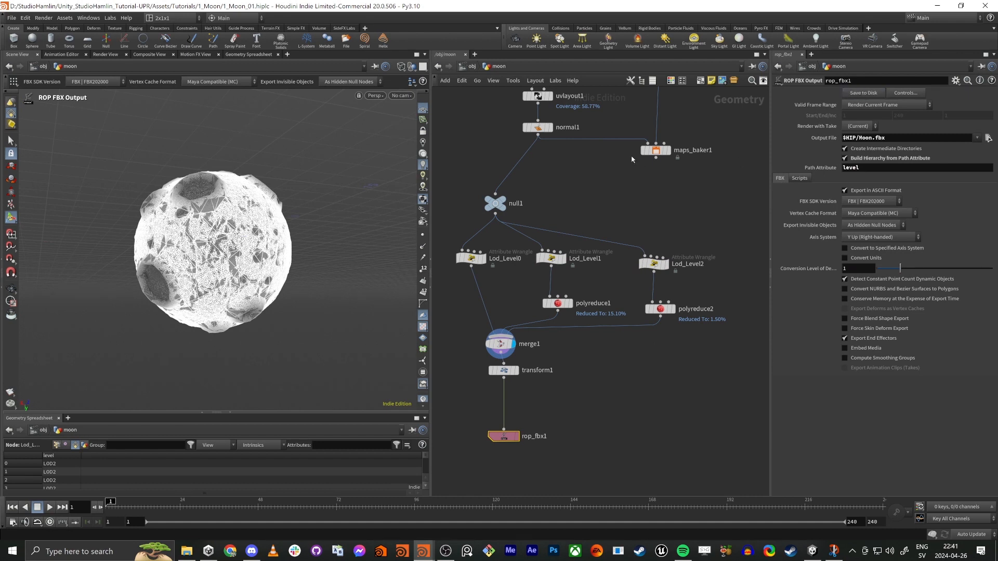
Step: In Unity, assign the LOD2 object as LOD 2's renderer in the Moon's LOD Group and preview the LOD transitions
key("alt+Tab")
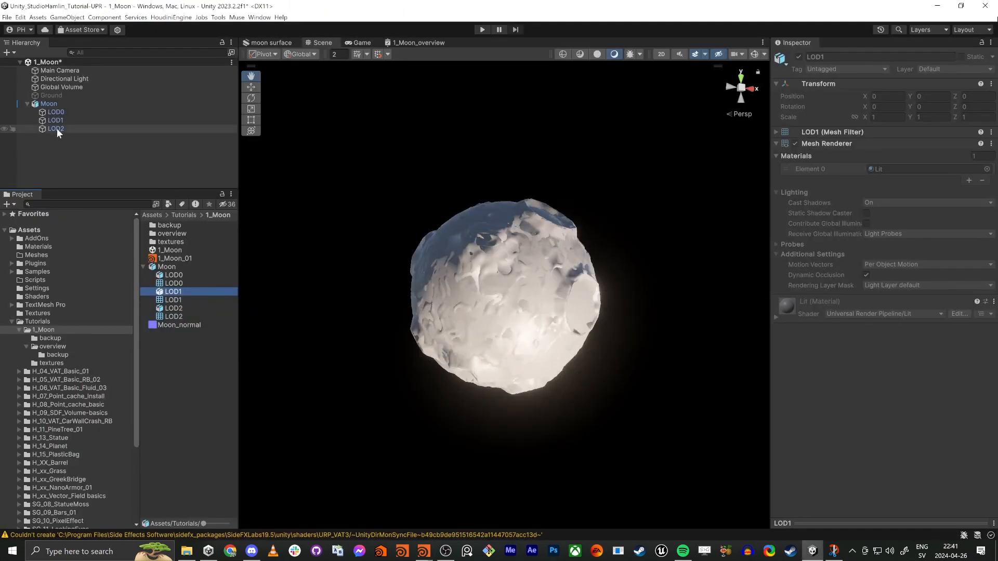
left_click(57, 129)
left_click(63, 118)
left_click(63, 111)
left_click(49, 105)
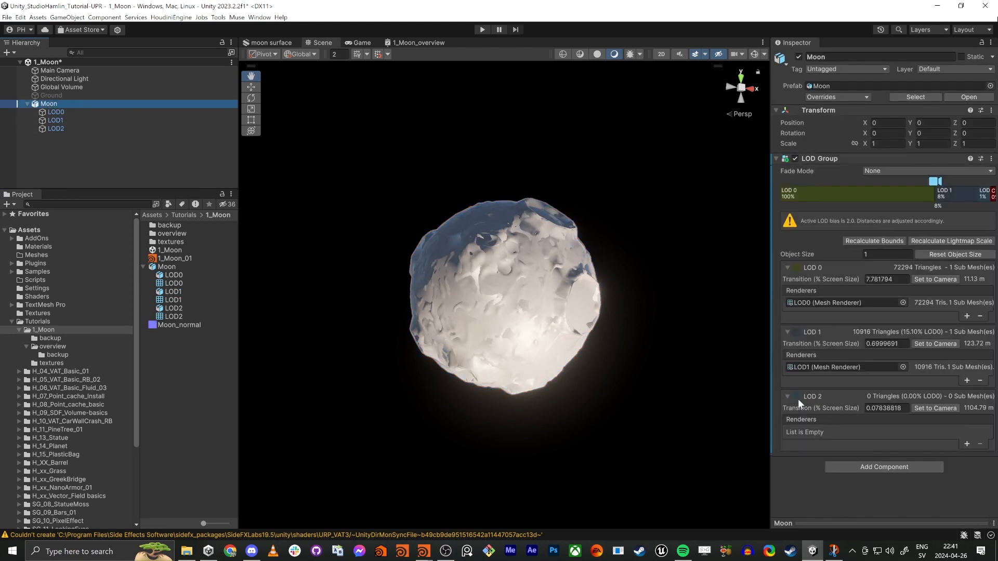
left_click(967, 445)
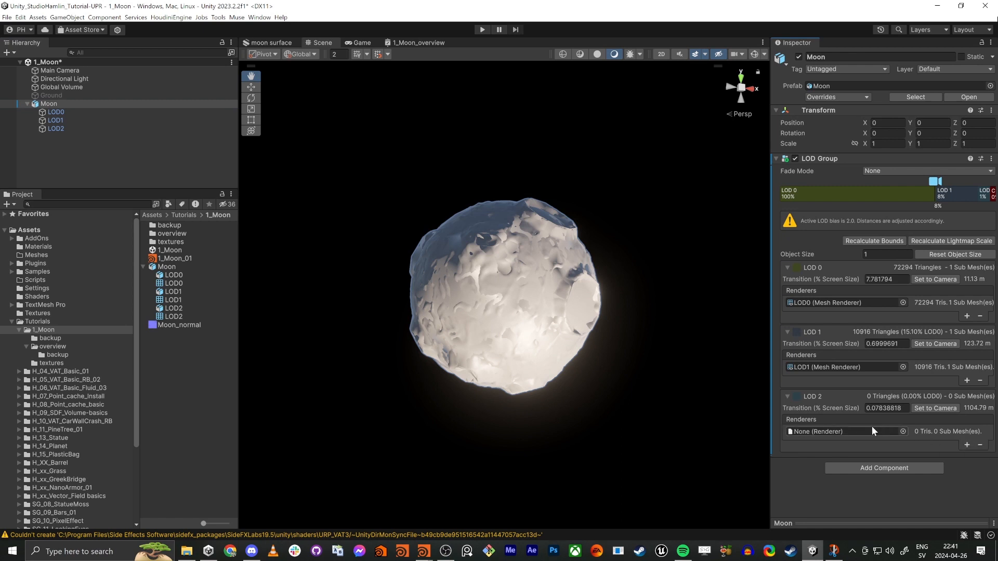
left_click_drag(56, 128, 844, 432)
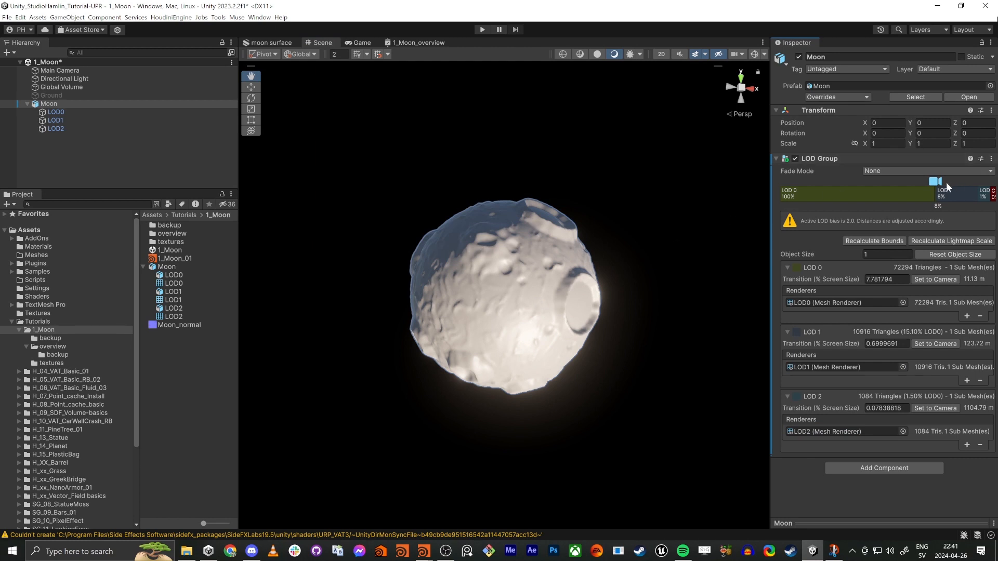
mouse_move(942, 183)
left_mouse_down()
mouse_move(971, 208)
mouse_move(888, 204)
mouse_move(946, 203)
mouse_move(912, 204)
left_mouse_up()
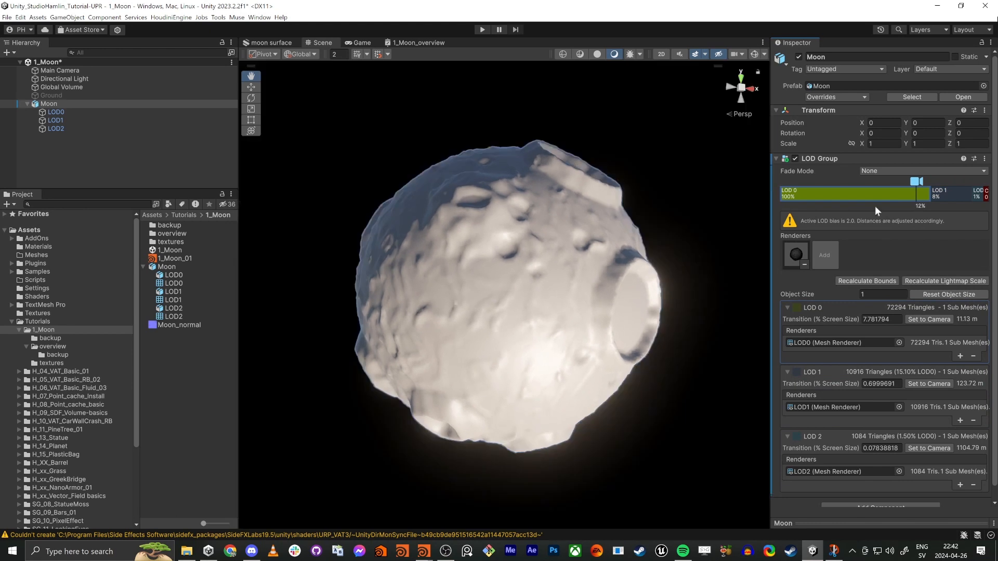
Step: Switch to Houdini and display Lod_Level0 in the UV view to check its UV islands
key("alt+Tab")
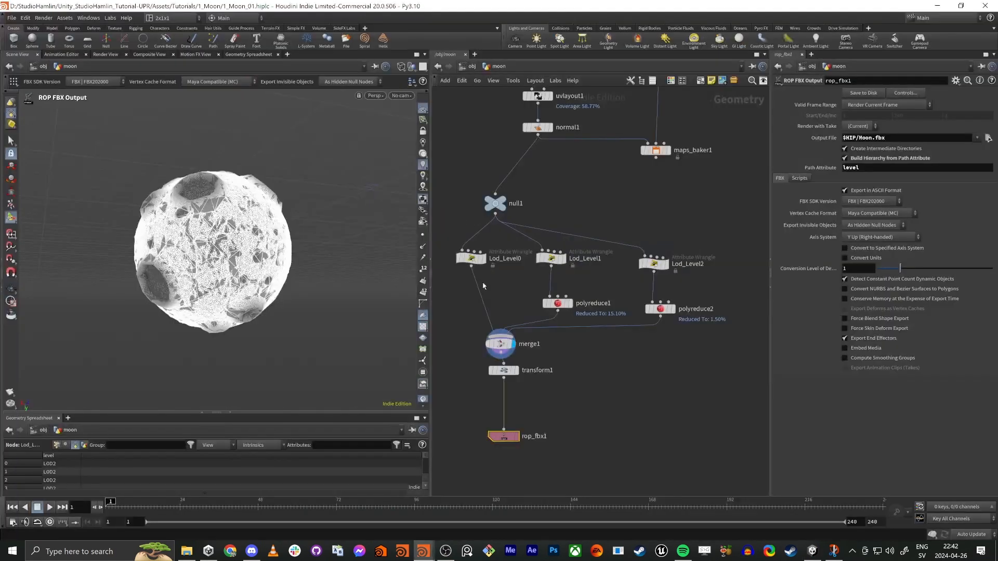
middle_click_drag(512, 273, 527, 267)
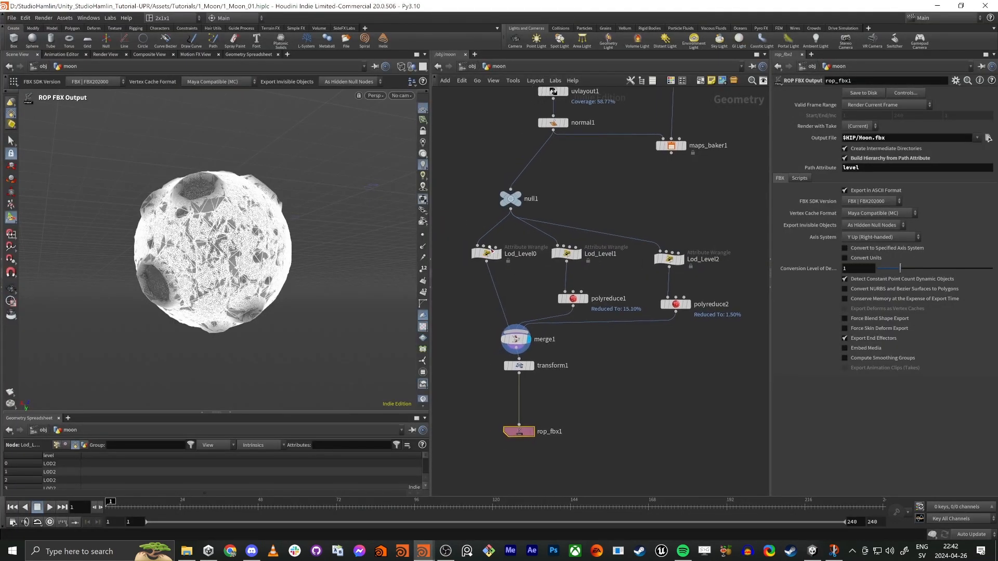
left_click(498, 257)
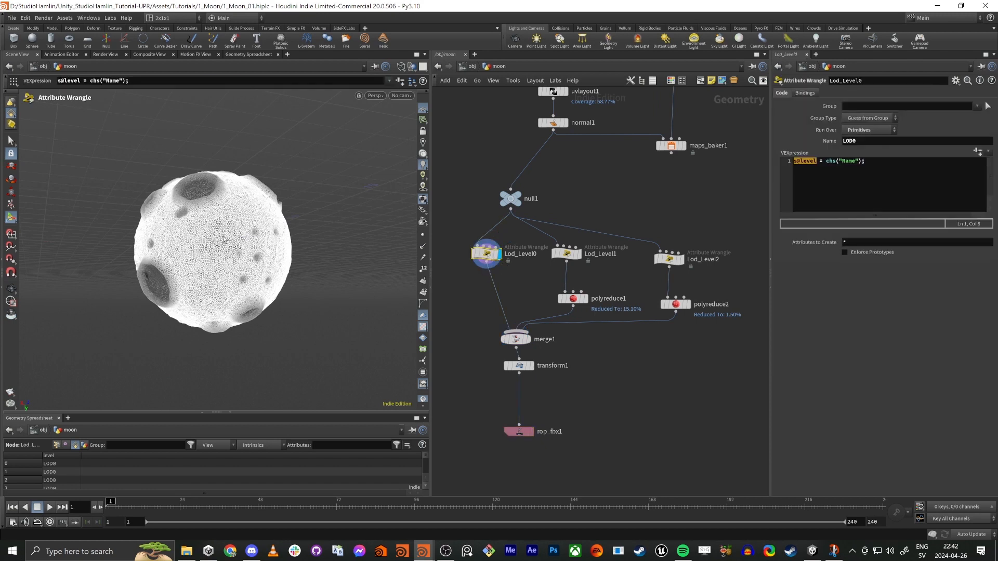
key("1")
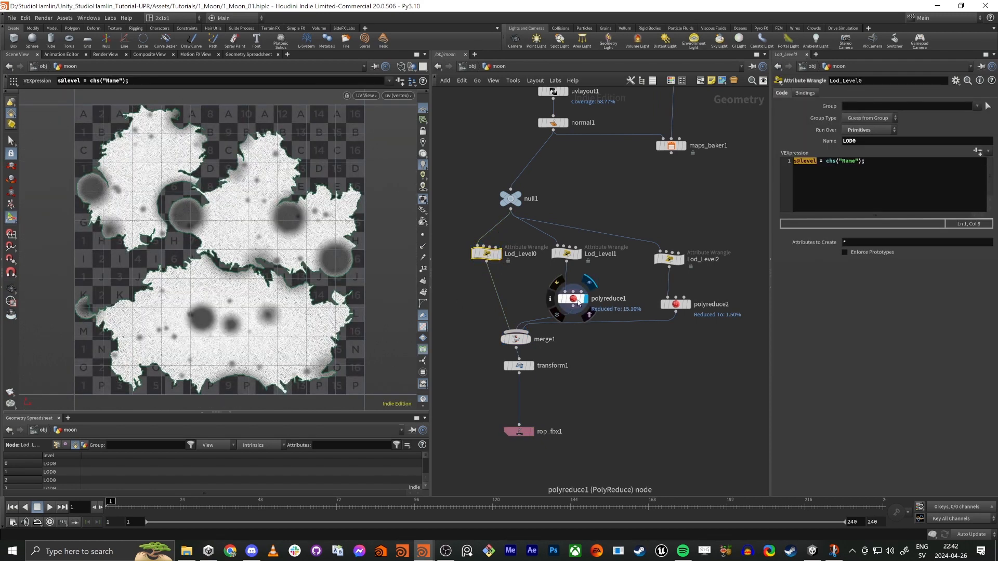
Step: Display polyreduce1 and examine its reduced mesh in the UV view and up close in perspective
left_click(579, 301)
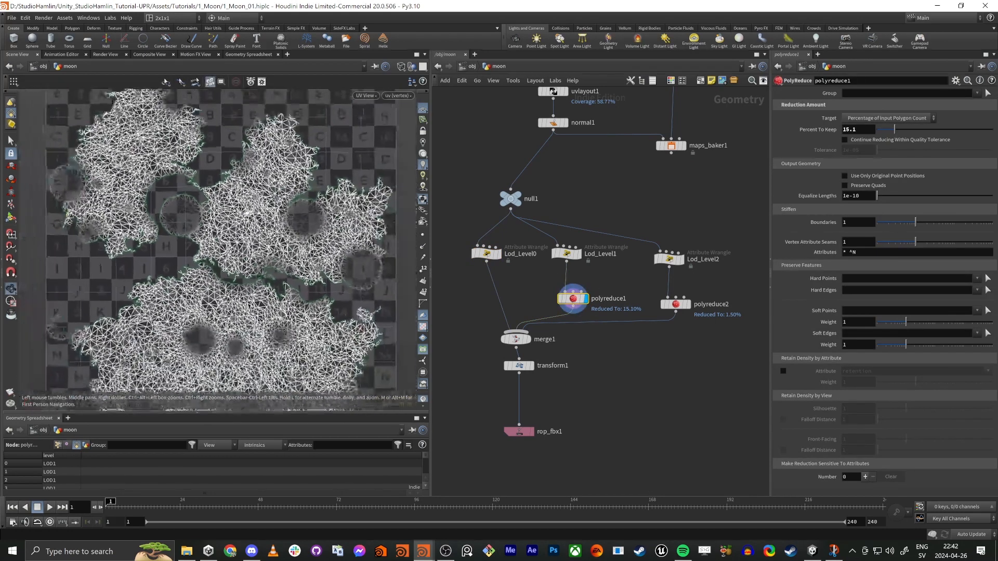
right_click_drag(247, 212, 250, 264)
middle_click_drag(250, 264, 260, 203)
right_click_drag(270, 210, 322, 204)
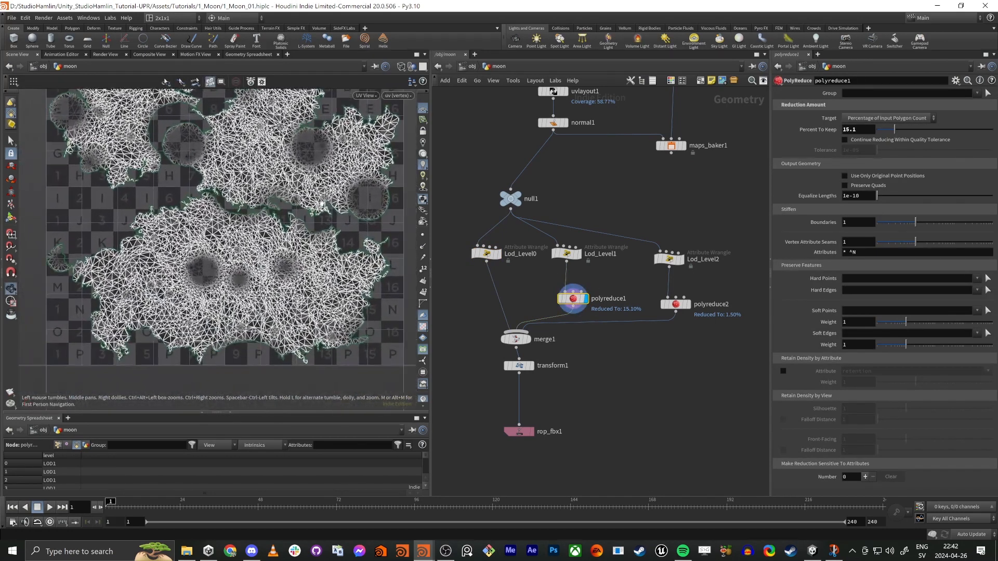
key("space+1")
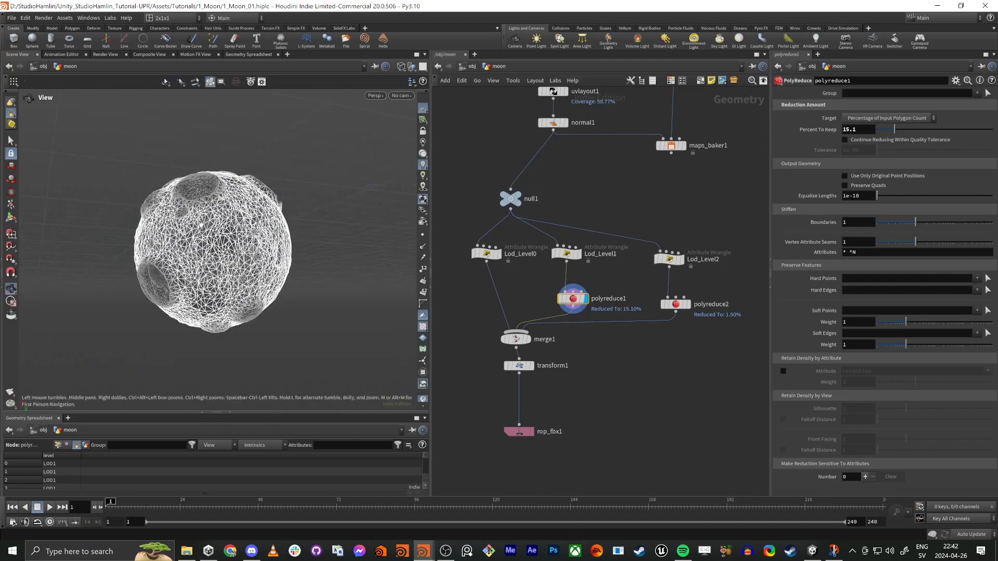
right_click_drag(234, 223, 273, 244)
left_click_drag(273, 244, 292, 229)
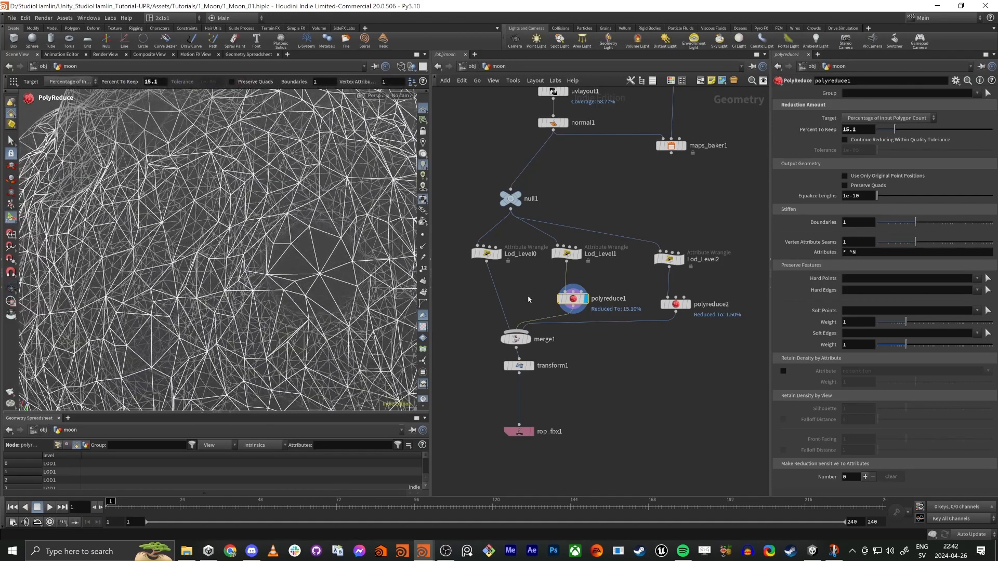
Step: Return polyreduce1 to the UV view and inspect the borders of its UV islands up close
left_click(561, 302)
left_click(560, 303)
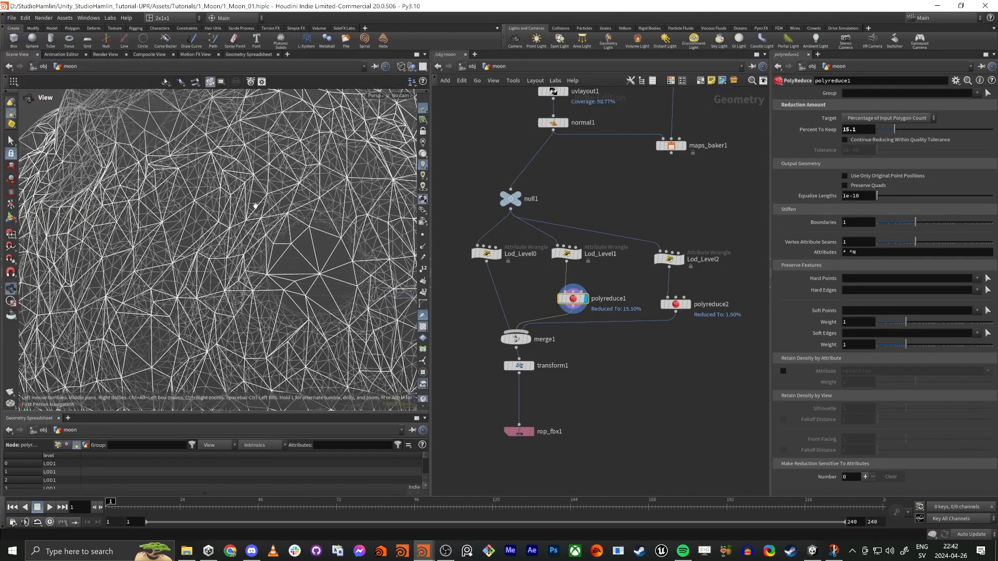
key("space+5")
right_click_drag(208, 213, 161, 208)
middle_click_drag(161, 213, 212, 228)
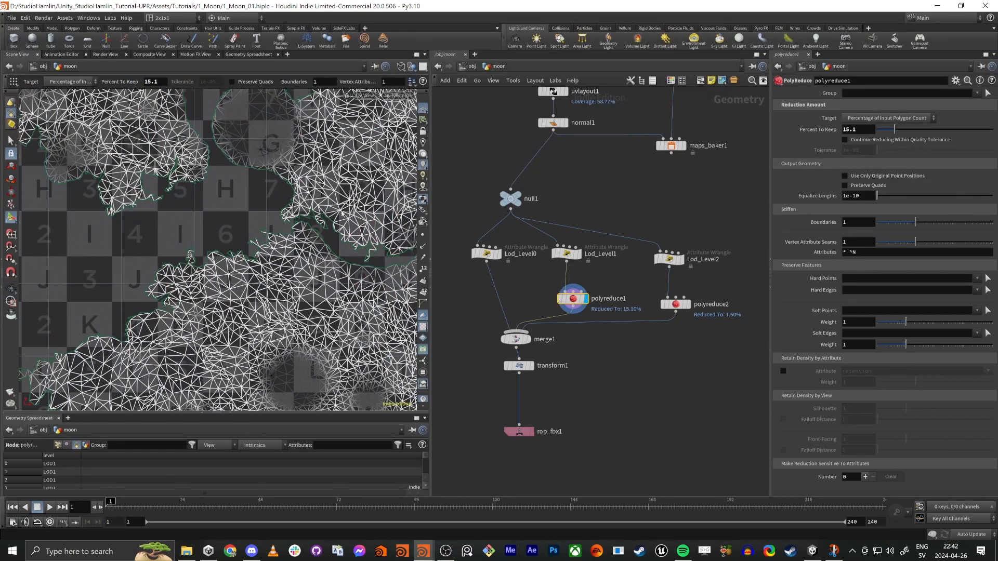
right_click_drag(161, 216, 233, 220)
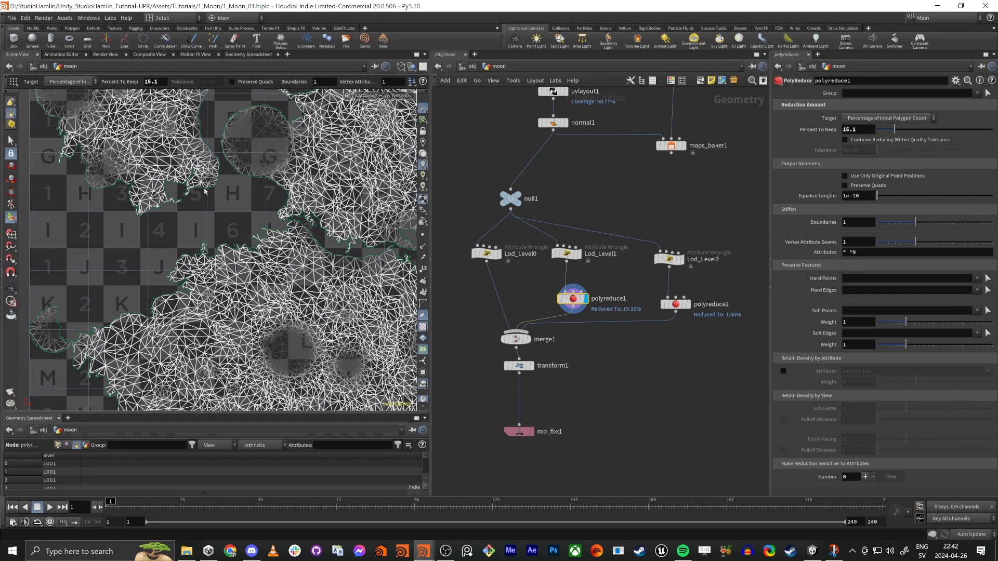
Step: Save the merged LOD geometry to Moon.fbx again from rop_fbx1
scroll(600, 385, "up", 2)
middle_click_drag(600, 385, 614, 326)
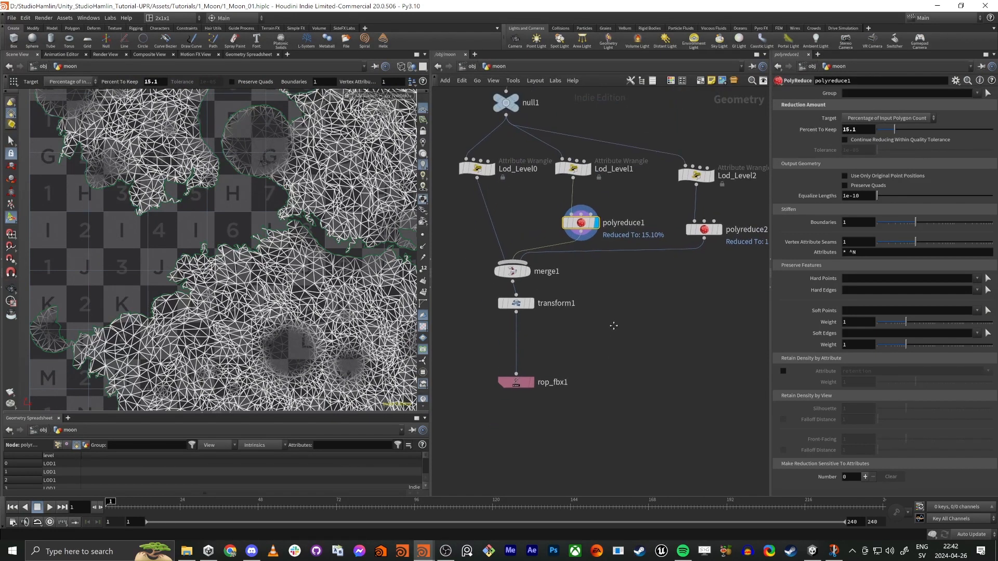
left_click(614, 348)
left_click_drag(452, 408, 568, 334)
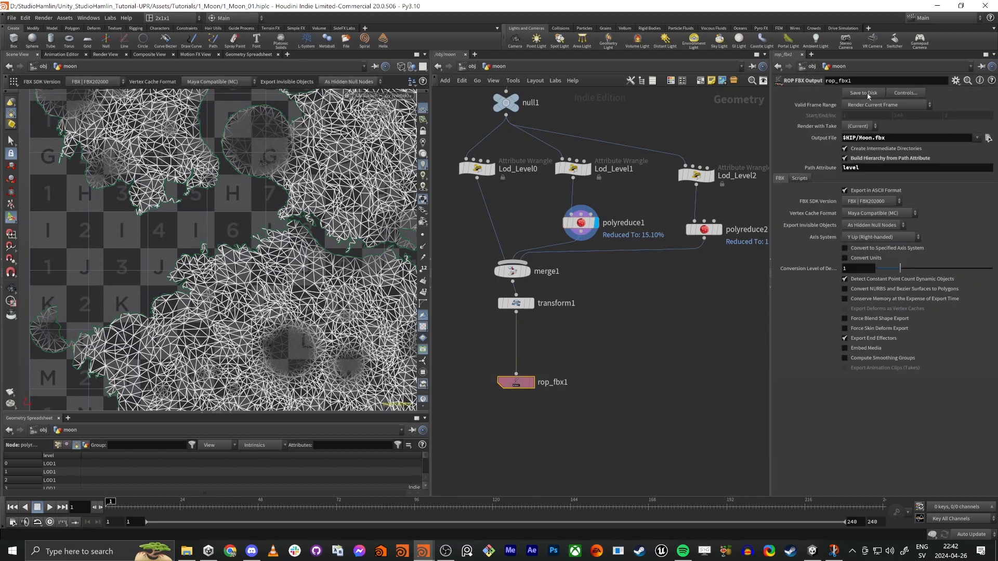
middle_click_drag(581, 345, 564, 357)
left_click(636, 332)
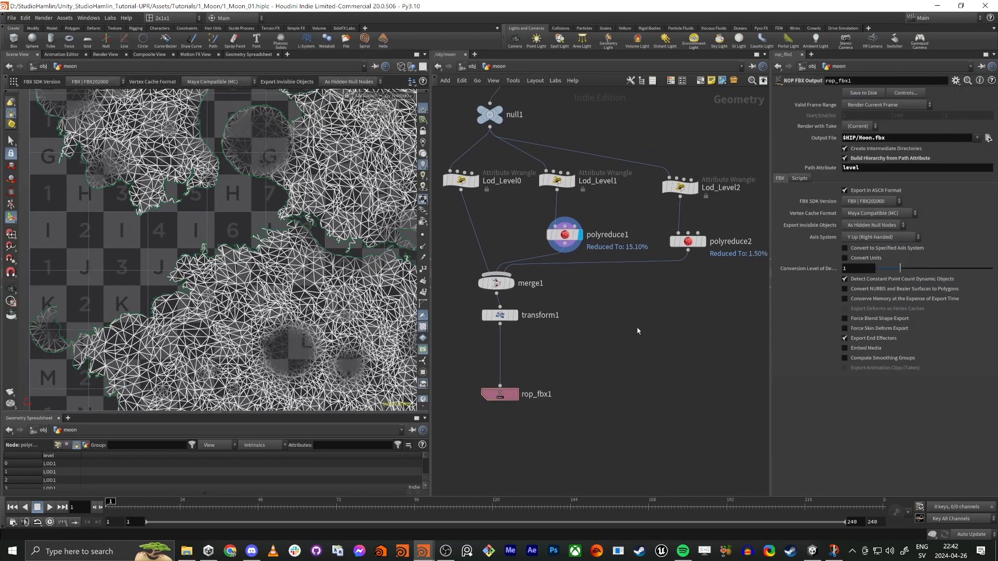
middle_click_drag(639, 331, 668, 325)
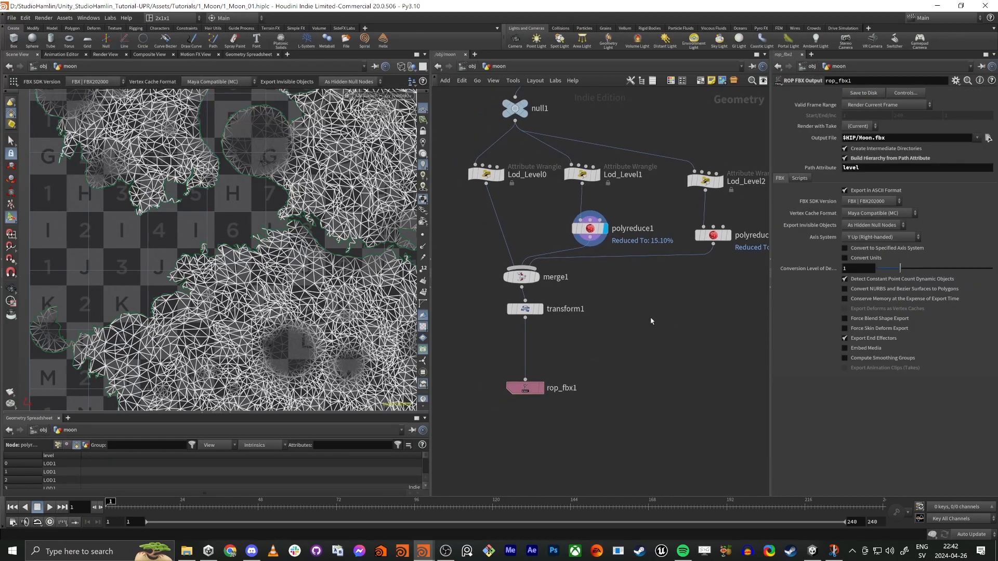
Step: Switch to Unity and set the Moon_normal texture's type to Normal map, applying the import settings
key("alt+Tab")
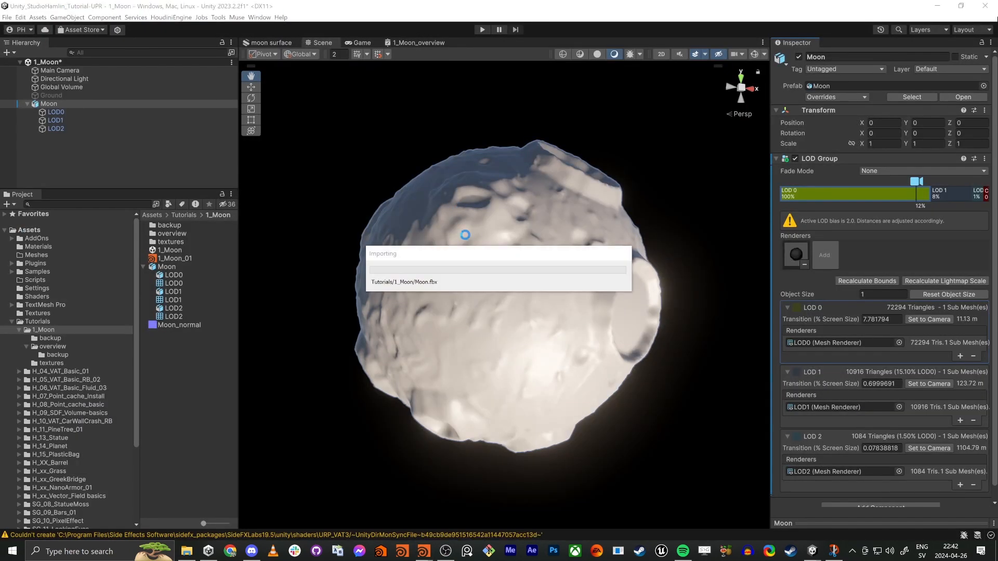
left_click(171, 324)
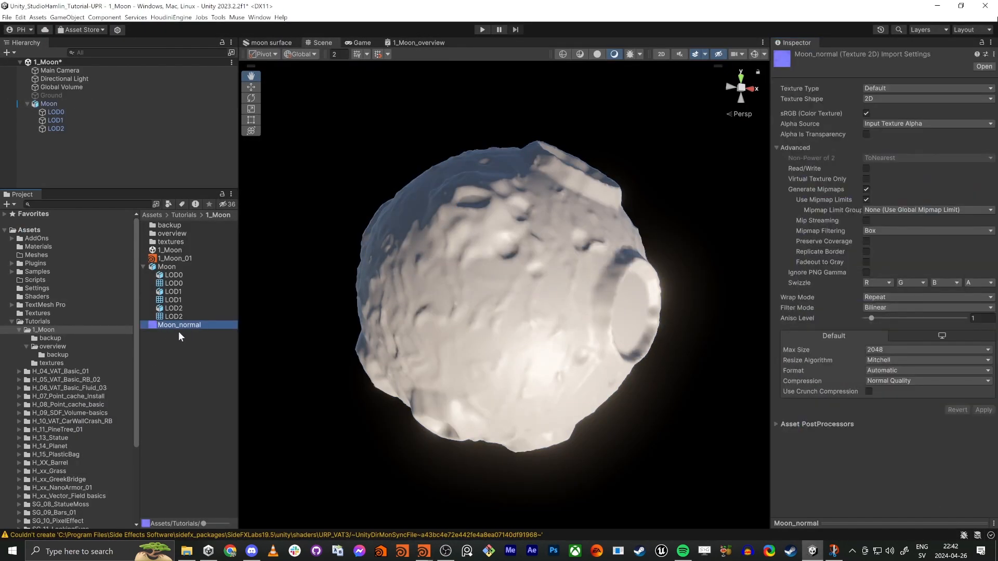
left_click(143, 266)
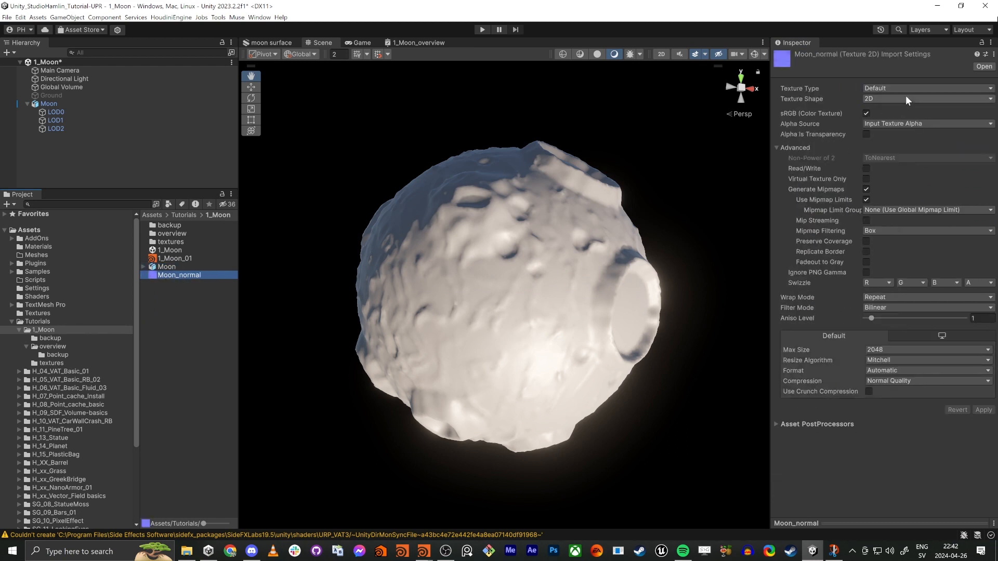
left_click(899, 87)
left_click(890, 111)
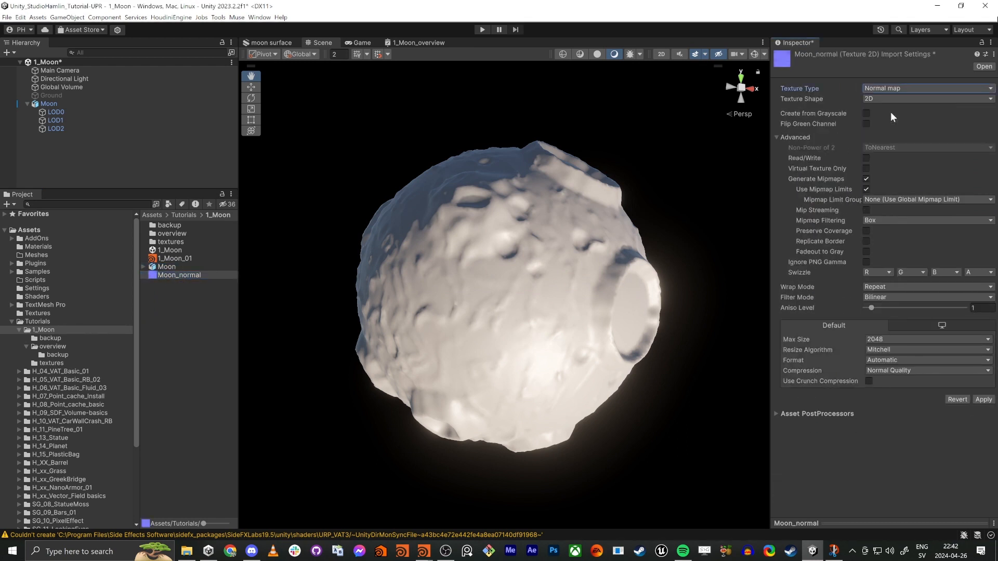
left_click(989, 399)
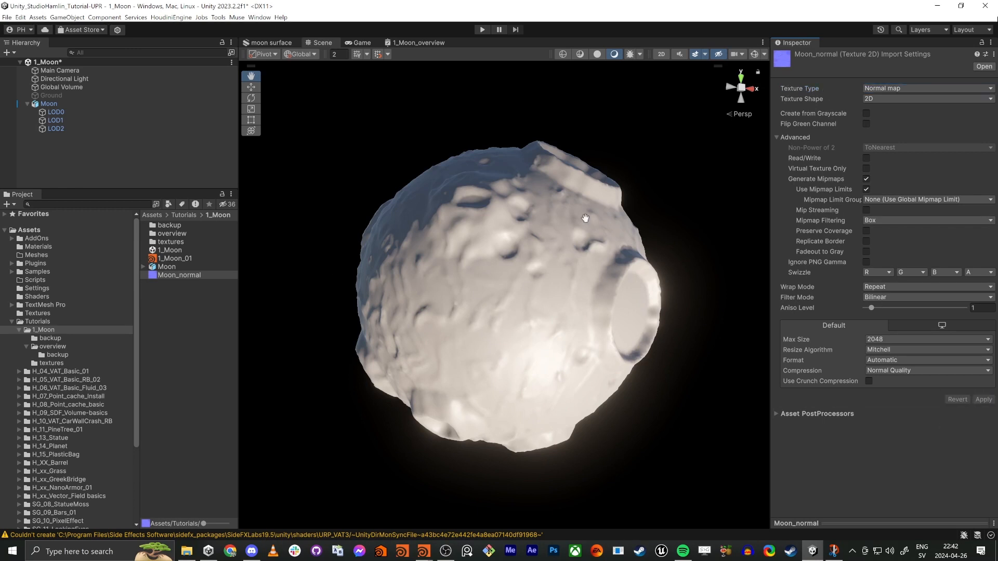
Step: Create a URP Lit Shader Graph named Moon in the 1_Moon folder
right_click(182, 307)
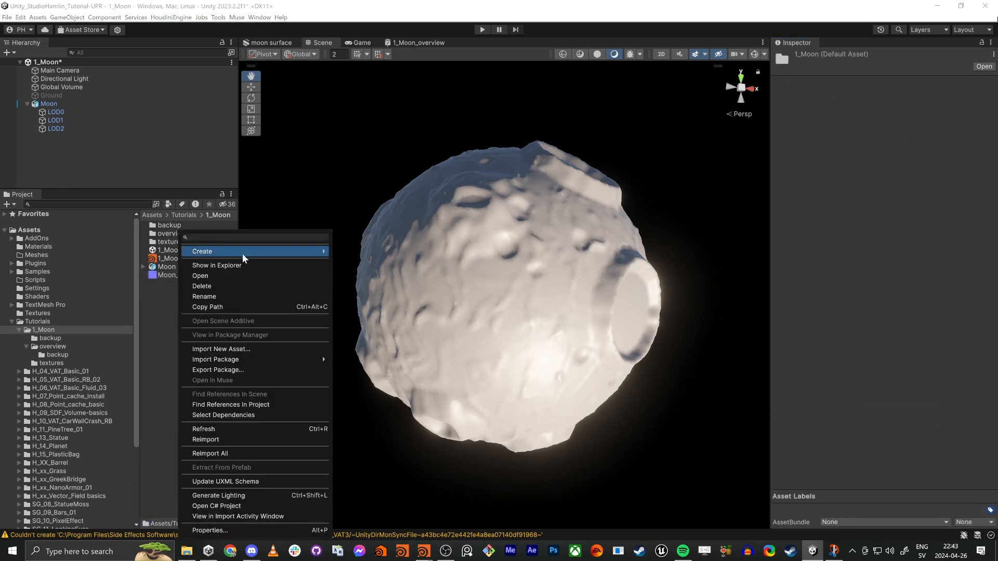
mouse_move(242, 256)
mouse_move(398, 92)
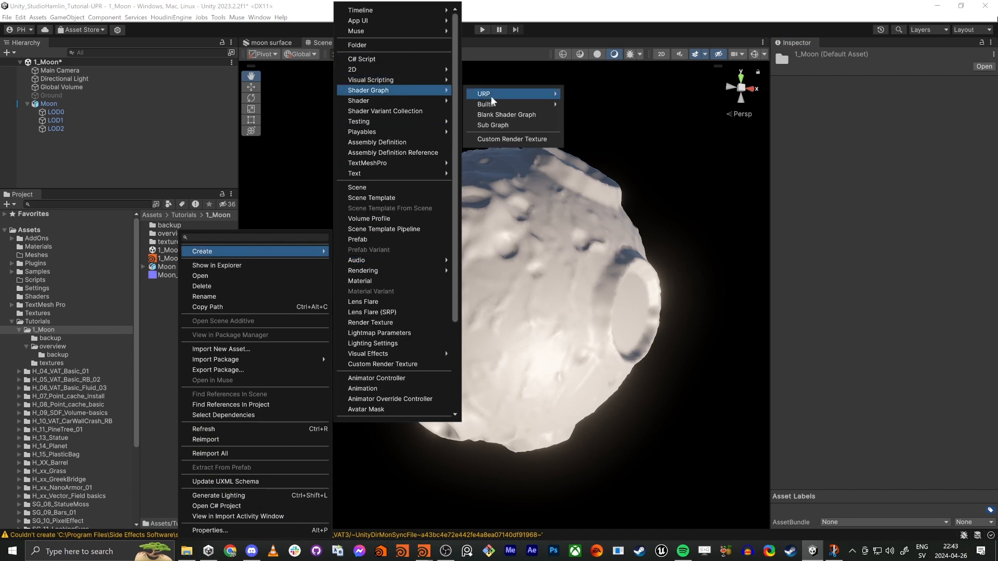
mouse_move(543, 95)
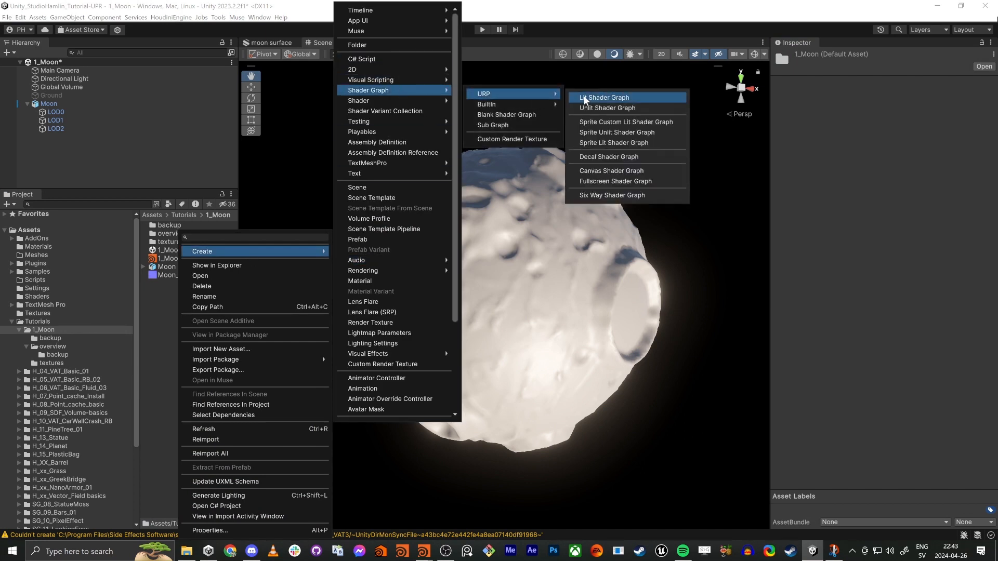
left_click(584, 99)
type("M")
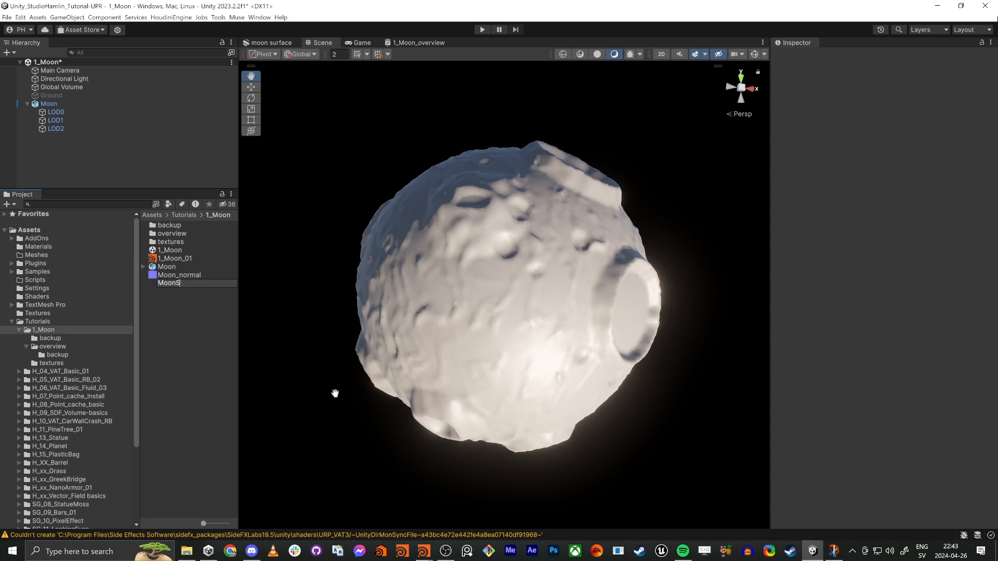
type("oonS")
key("BackSpace")
key("Return")
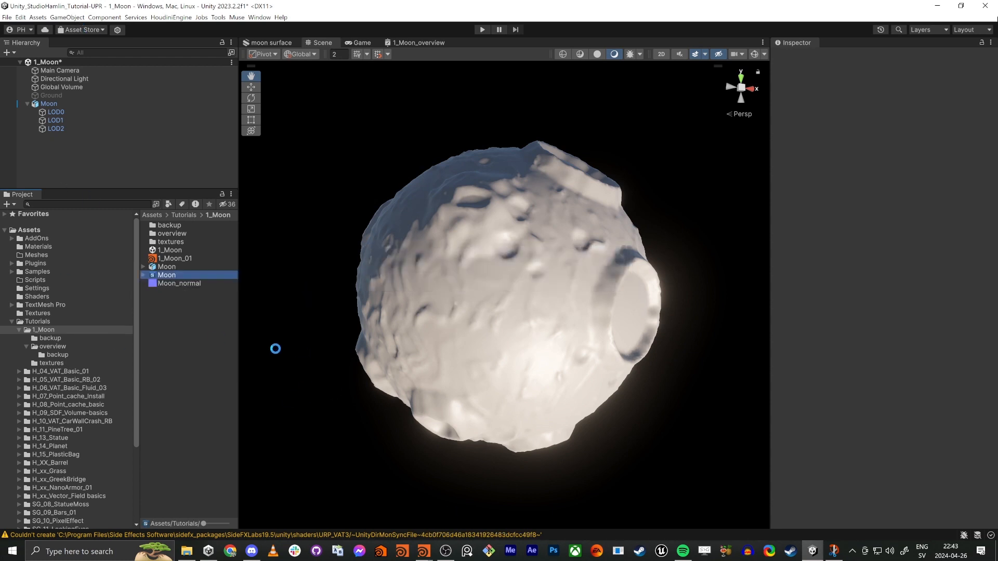
Step: Create a material from the Moon shader graph and name it Moon
right_click(164, 275)
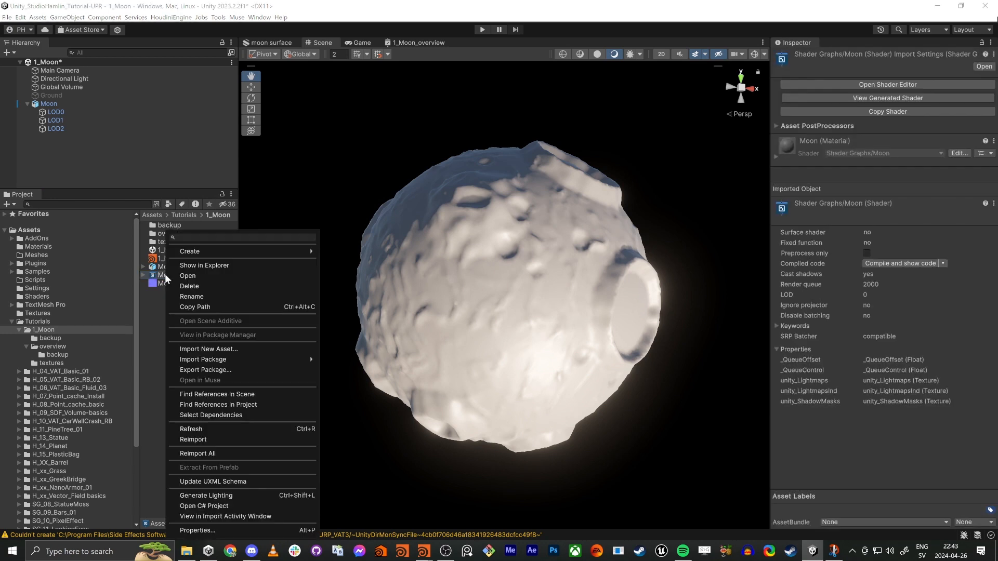
mouse_move(219, 250)
left_click(357, 281)
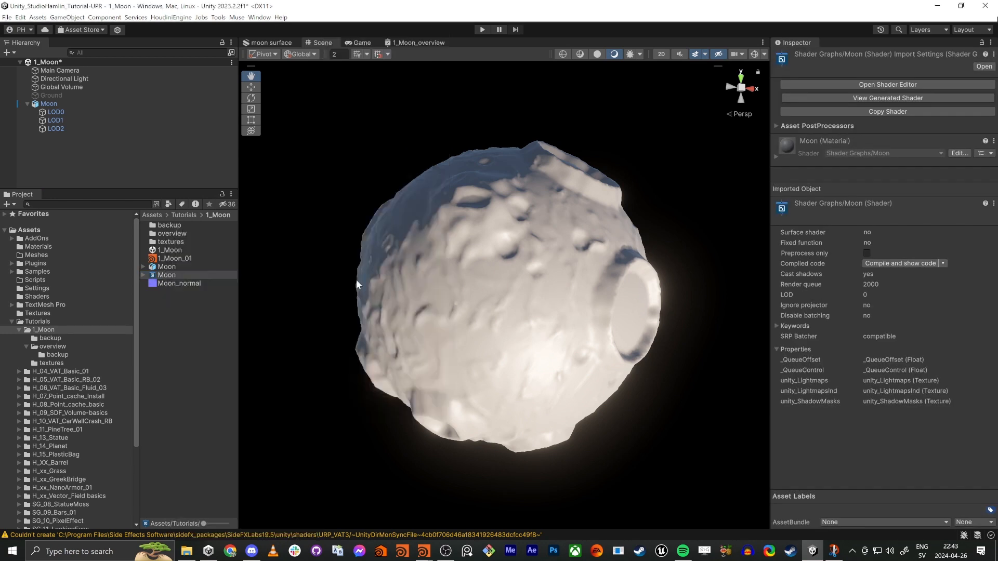
type("Moon")
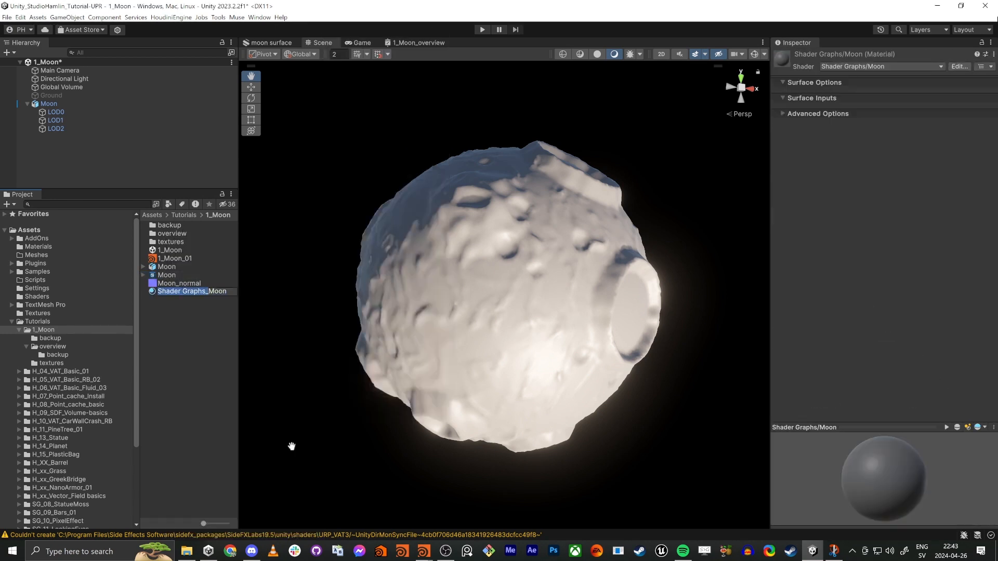
key("Return")
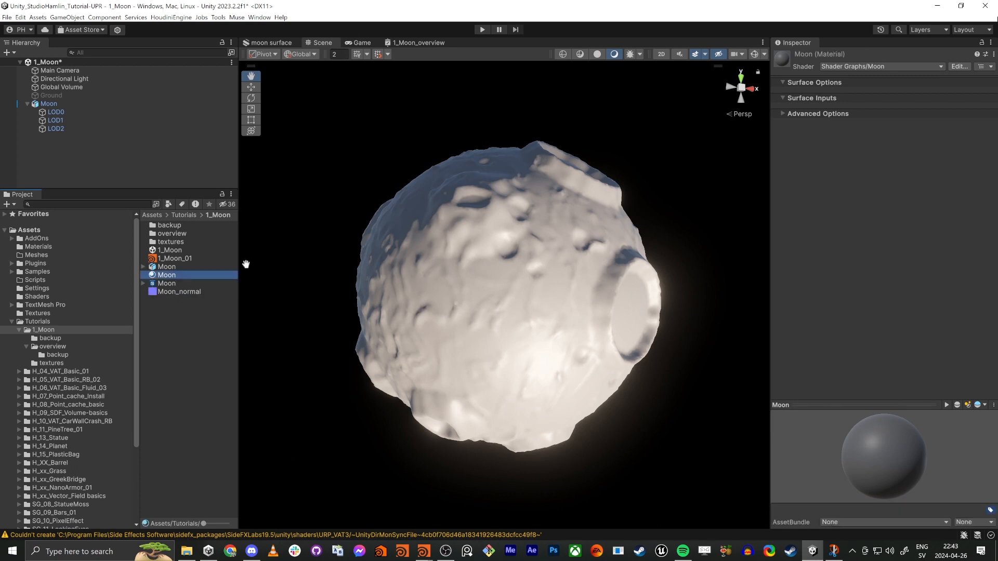
Step: Assign the Moon material to the mesh renderers of LOD0, LOD1 and LOD2 together
left_click(72, 113)
left_click(61, 128, "shift")
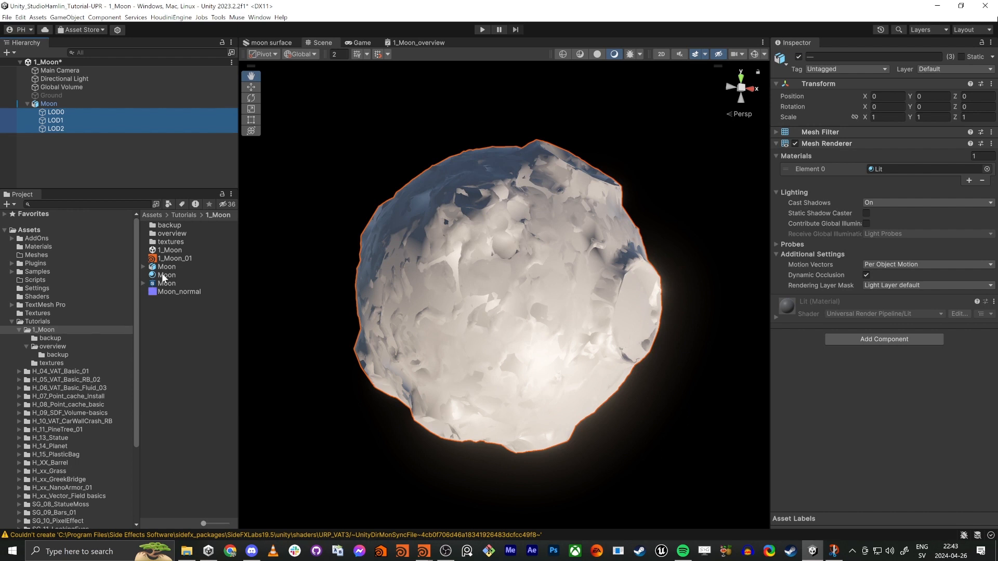
left_click_drag(163, 277, 915, 169)
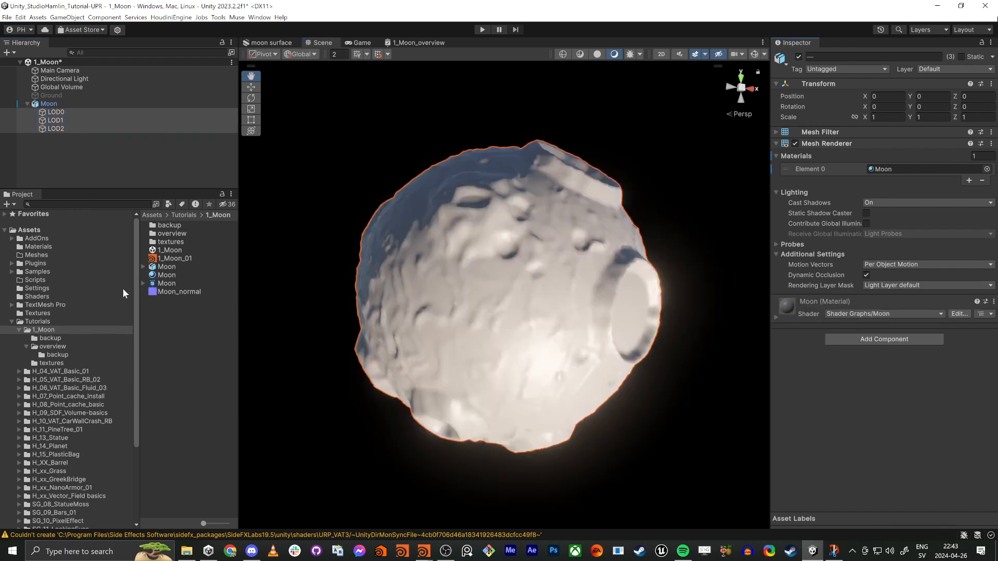
Step: Open the Moon shader graph in a maximized editor and hide its Graph Inspector
double_click(167, 284)
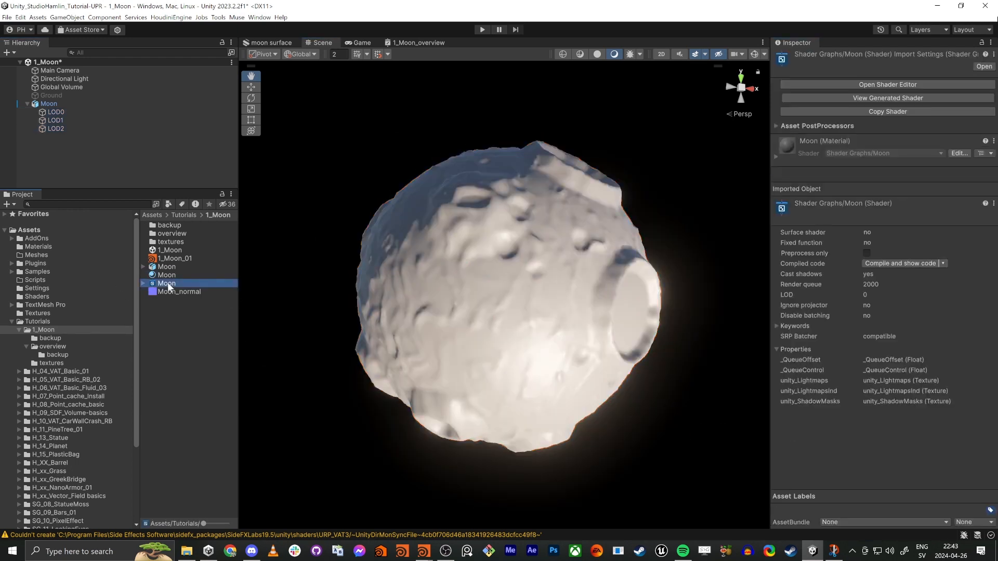
middle_click_drag(323, 354, 345, 329)
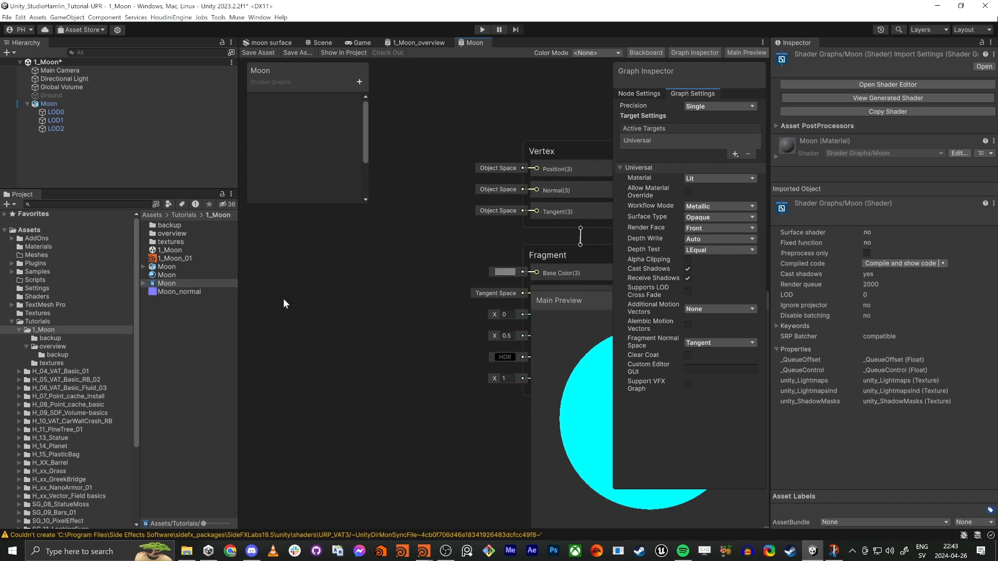
scroll(309, 298, "down", 3)
key("shift+space")
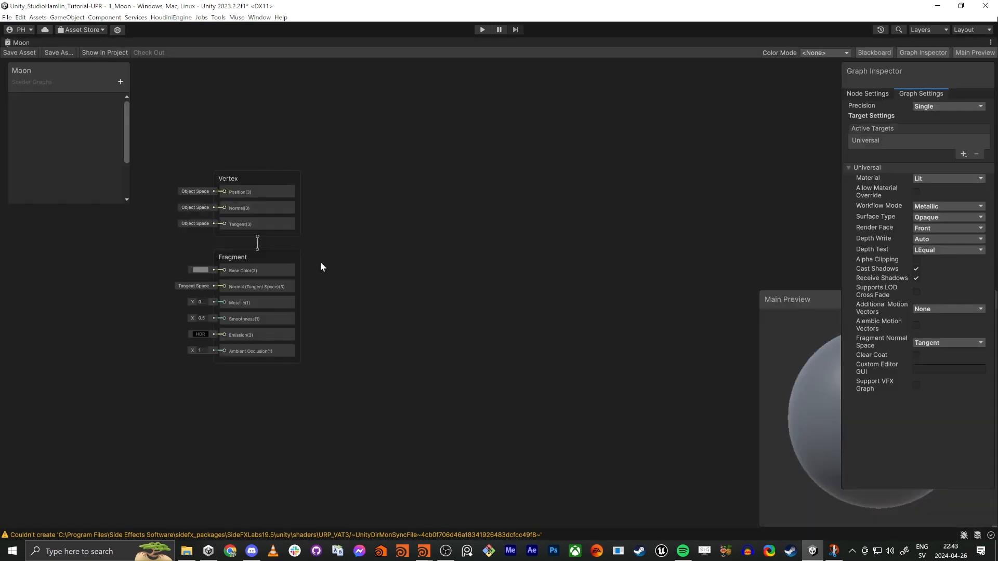
middle_click_drag(320, 268, 709, 301)
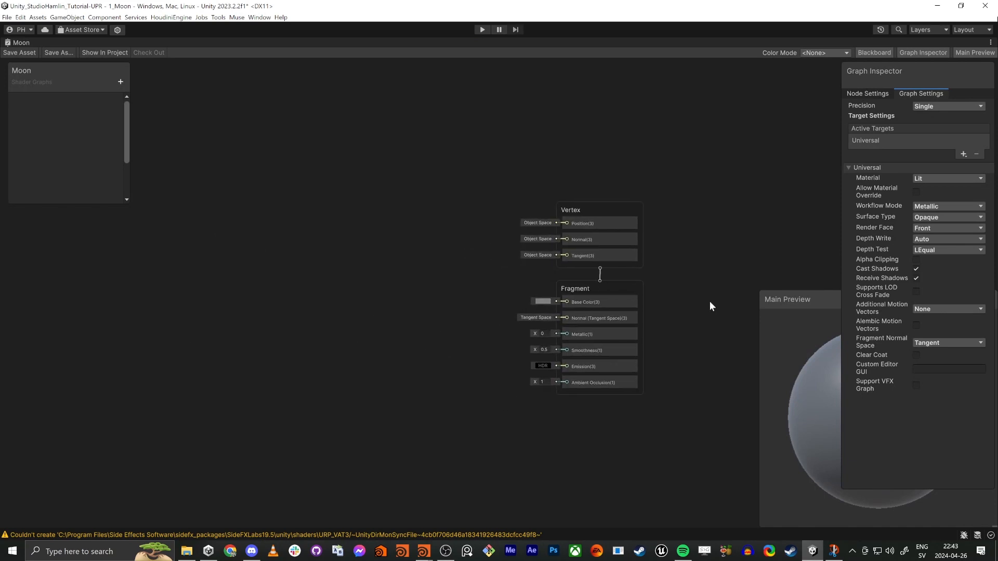
left_click(918, 53)
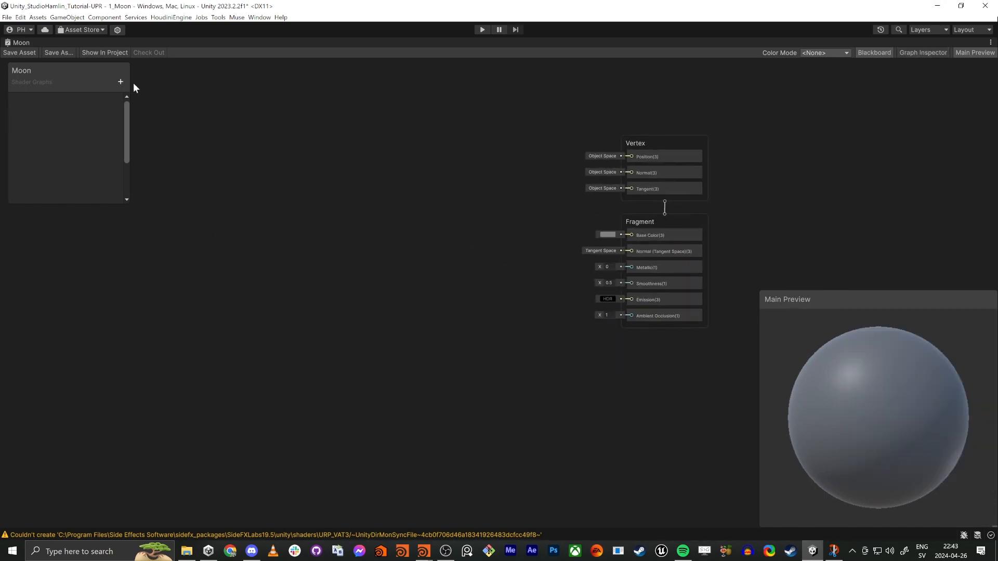
Step: Add a Texture 2D property named Normal Map to the shader and place its node in the graph
left_click(120, 82)
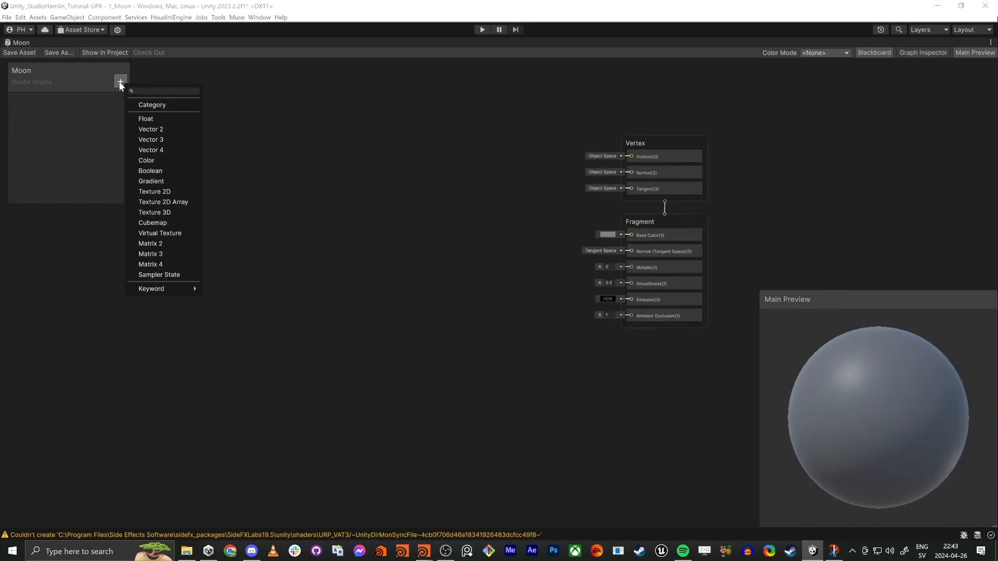
left_click(170, 192)
type("MN")
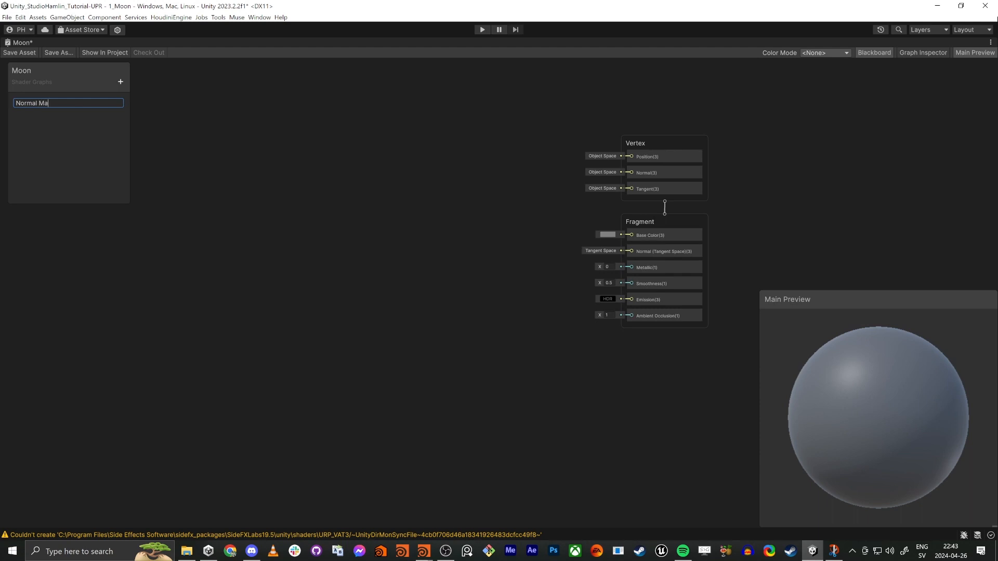
type("p")
key("Return")
left_click_drag(39, 101, 305, 312)
Step: Add a Texture 2D property named Color Texture and place its node above the Normal Map node
left_click(120, 81)
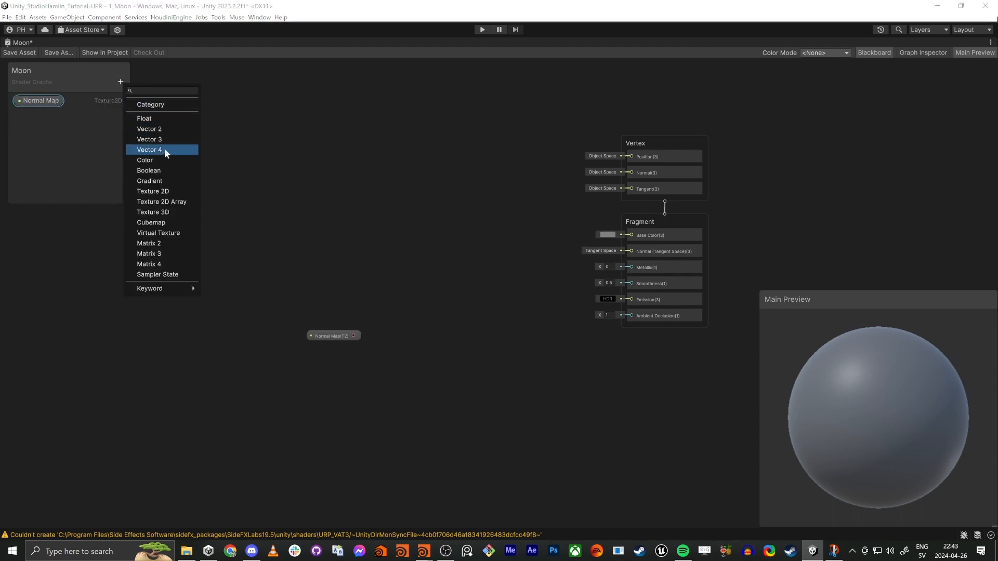
left_click(168, 191)
type("C")
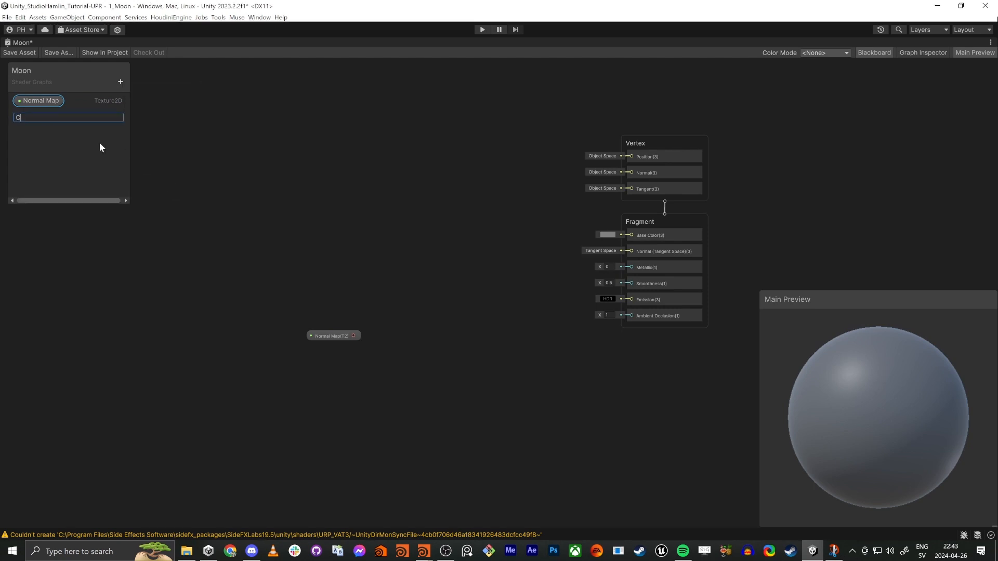
type("olor Texture")
key("Return")
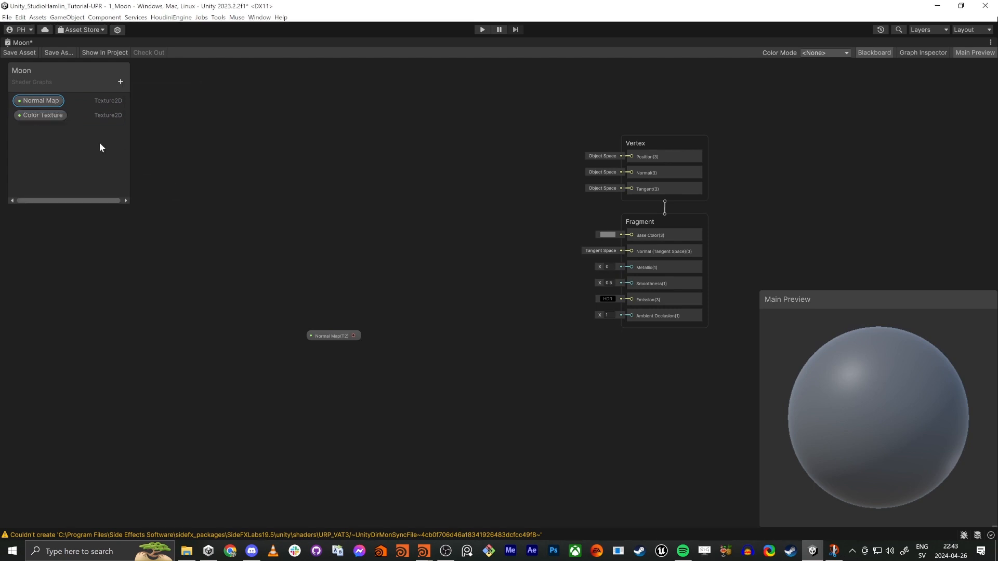
left_click_drag(216, 104, 289, 141)
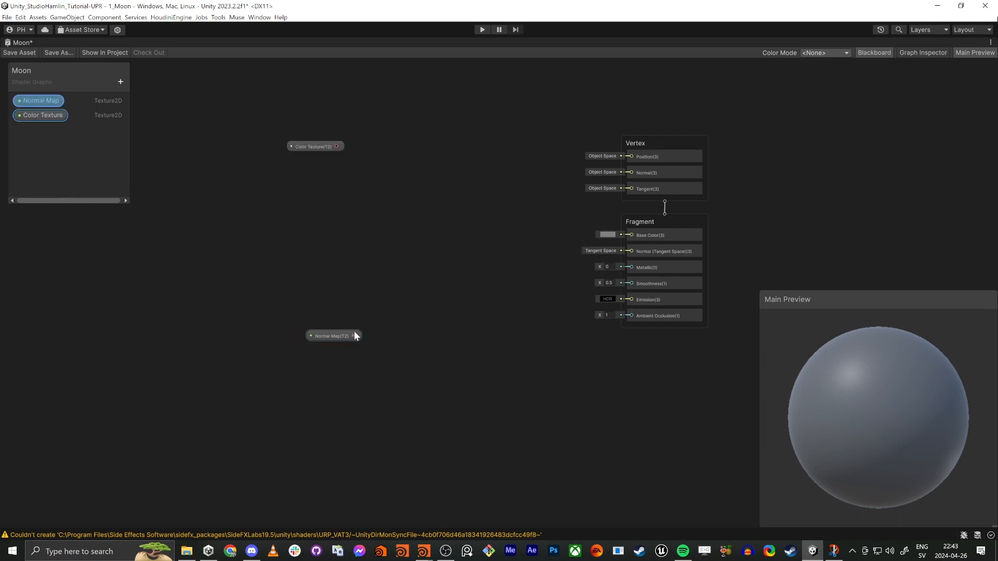
left_click(479, 326)
key("space")
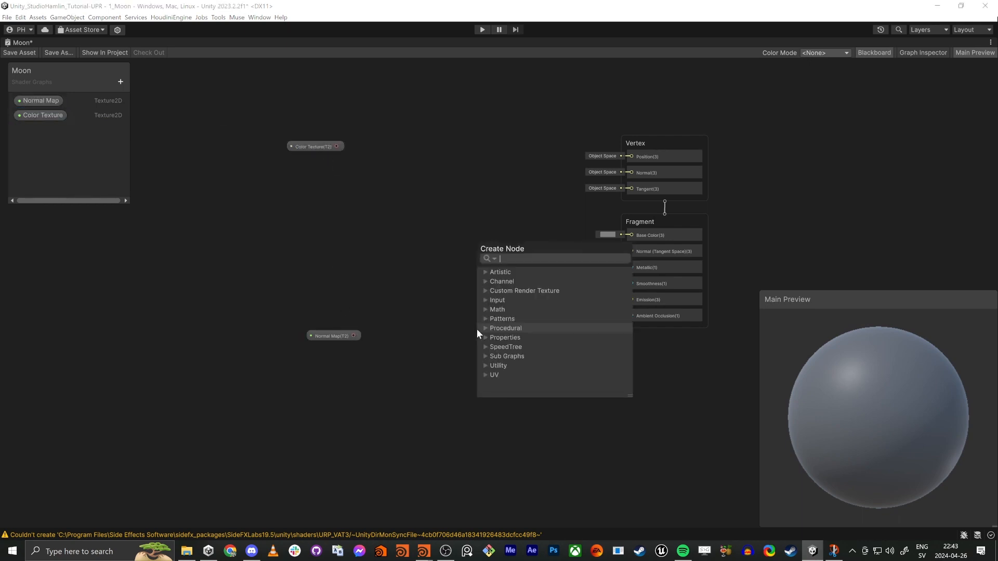
type("normal")
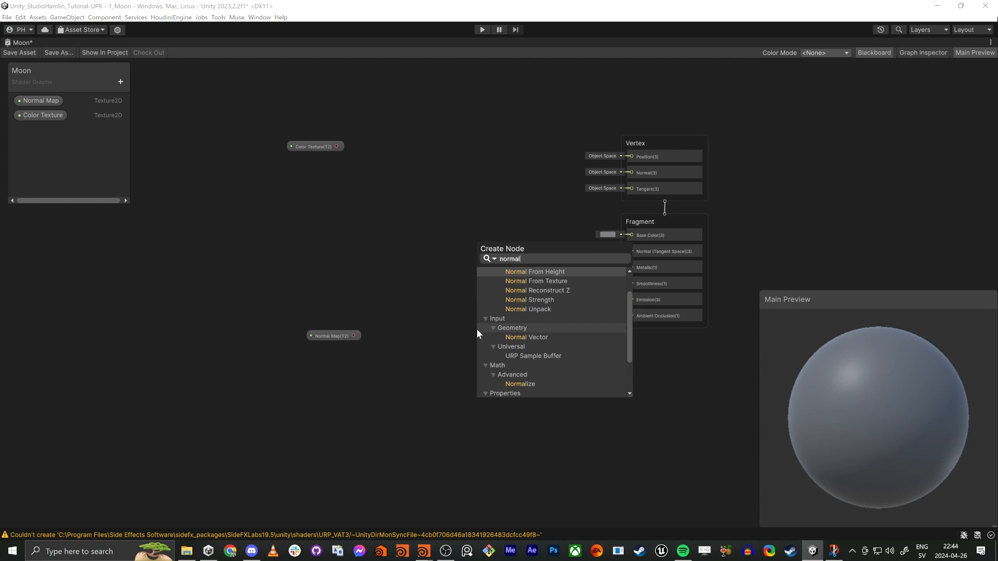
left_click(380, 299)
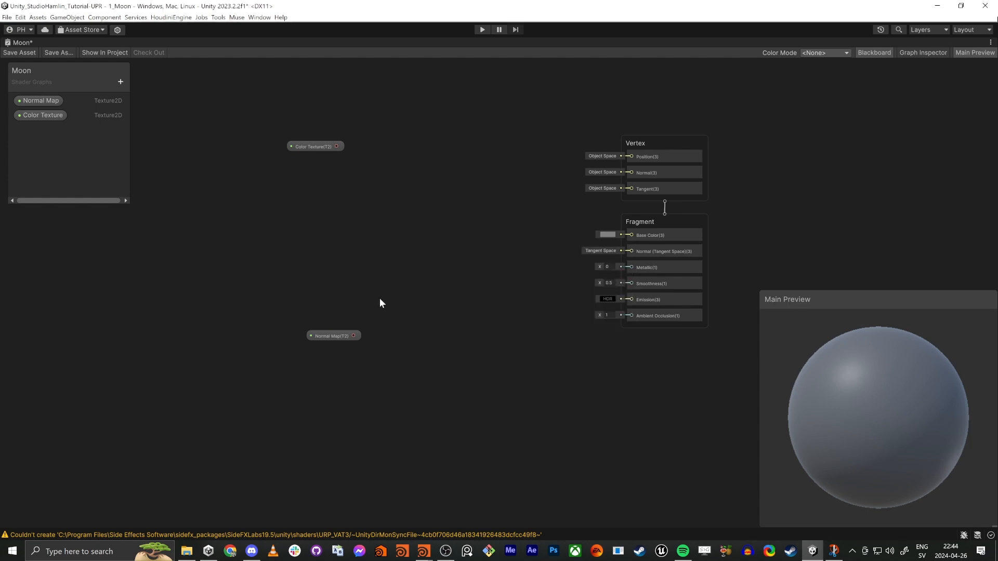
key("Tab")
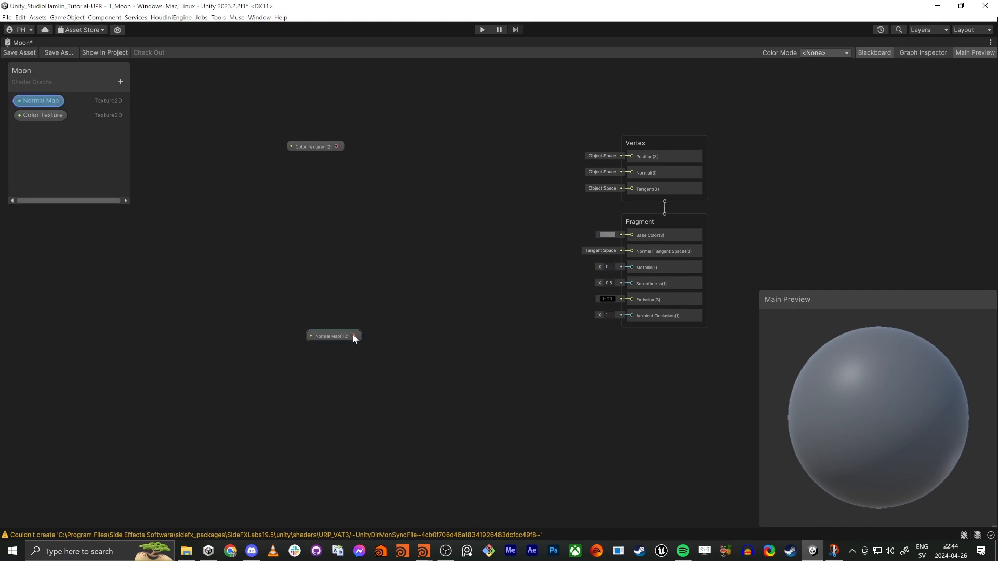
Step: Create a Sample Texture 2D node fed by the Normal Map property
key("space")
type("sampl")
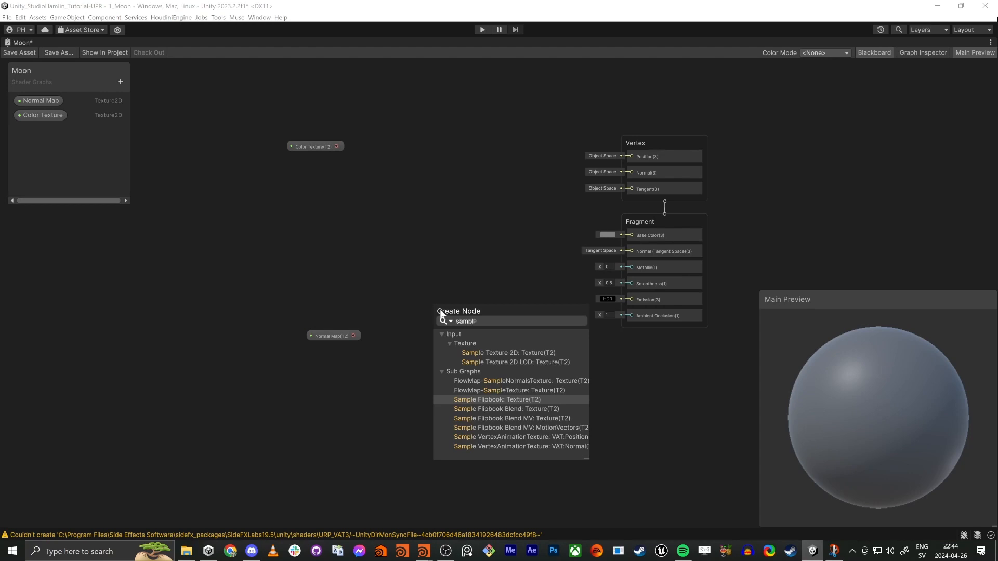
type("e tex")
key("Return")
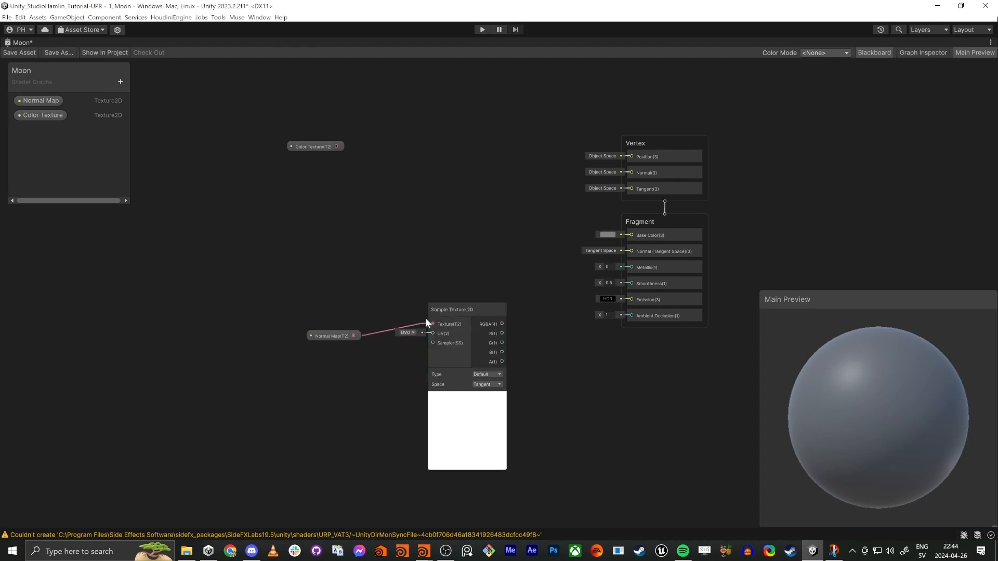
Step: Connect the Sample Texture 2D node's RGBA output to the fragment Normal (Tangent Space) input and restore the full editor layout
scroll(381, 380, "up", 2)
scroll(382, 380, "up", 2)
middle_click_drag(598, 368, 475, 371)
left_click_drag(473, 285, 697, 158)
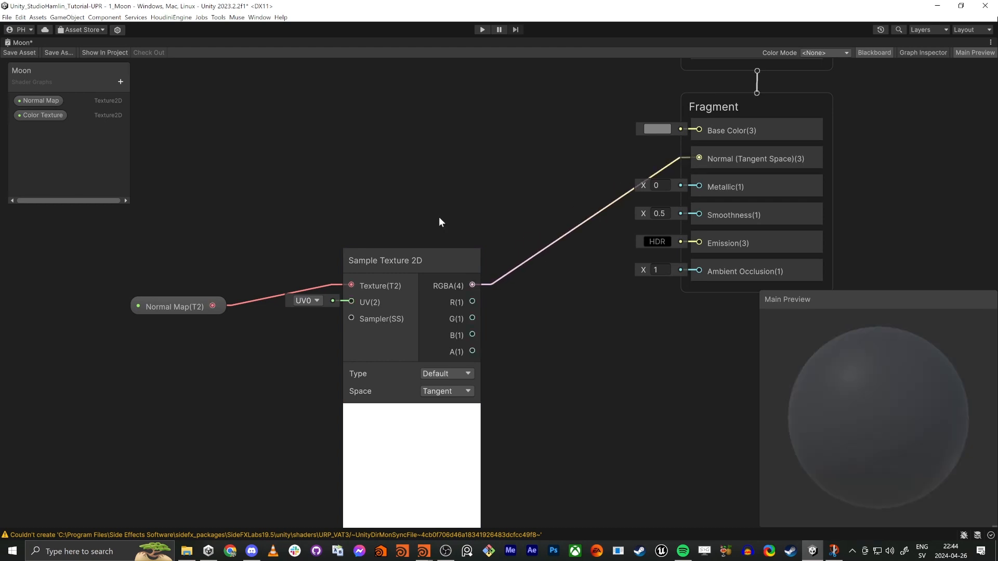
key("shift+space")
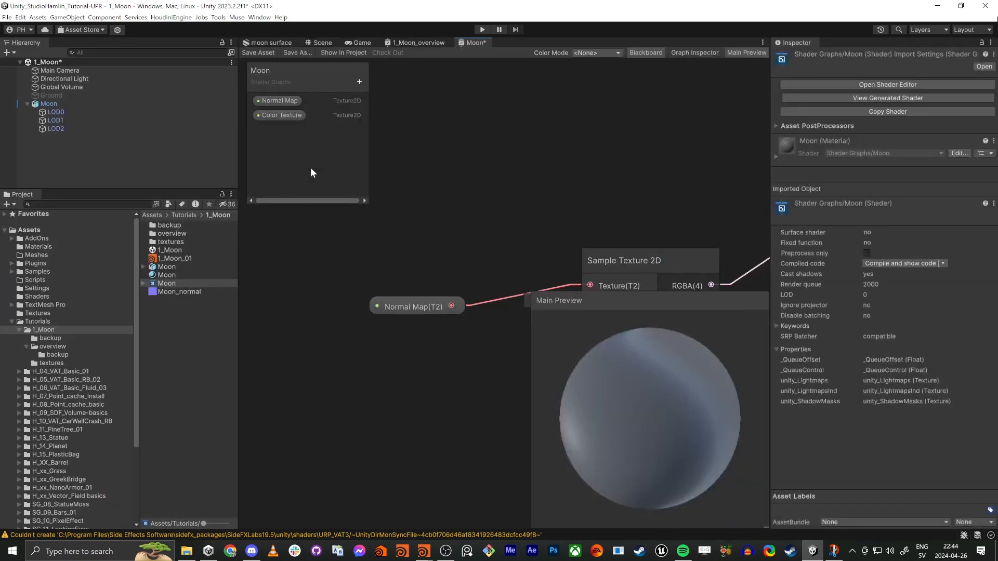
Step: Save the Moon shader graph with the normal texture sample wired into the fragment Normal (Tangent Space) input
left_click_drag(427, 298, 472, 268)
middle_click_drag(496, 205, 455, 134)
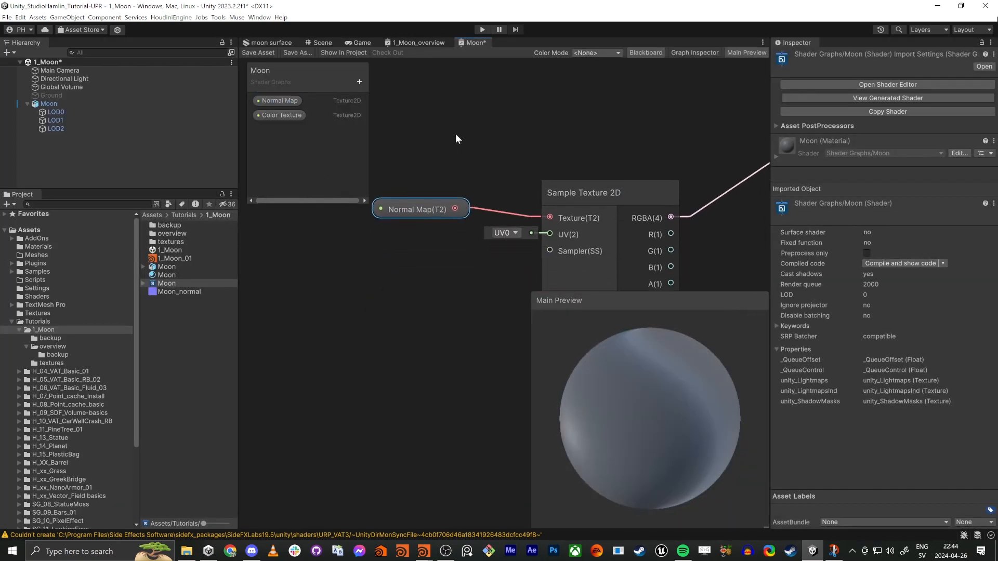
scroll(458, 134, "down", 2)
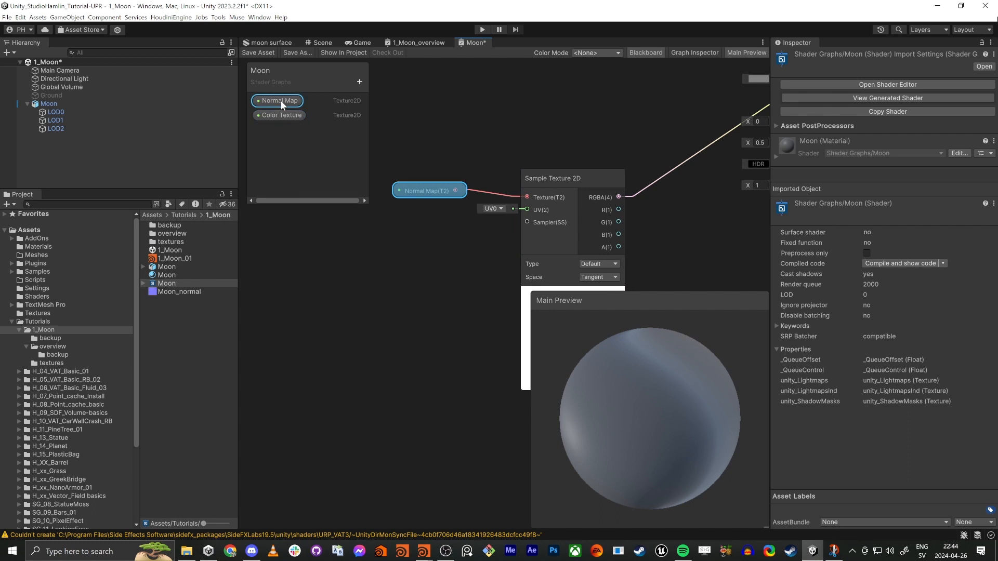
middle_click_drag(544, 123, 430, 217)
scroll(432, 214, "down", 2)
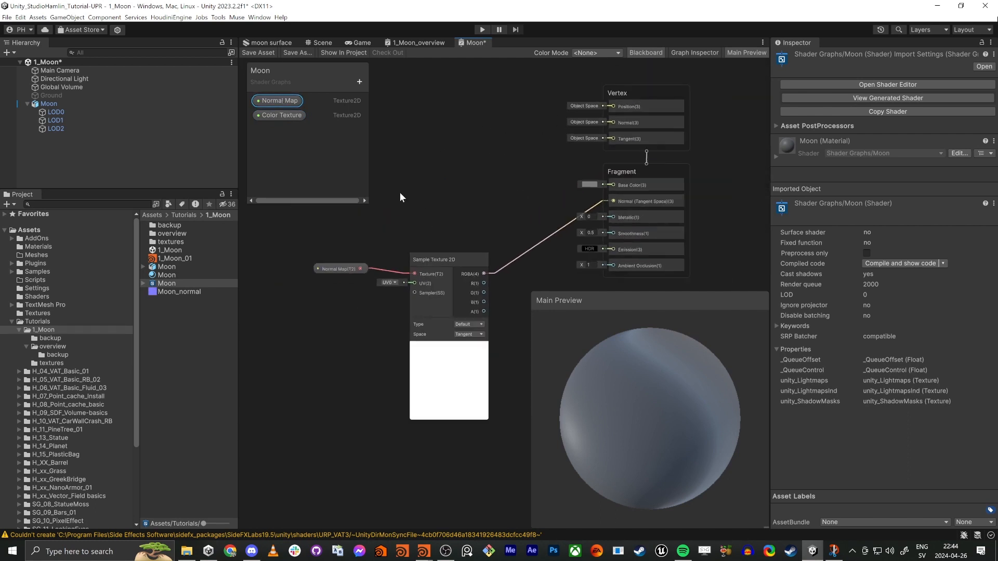
left_click(276, 100)
left_click(263, 52)
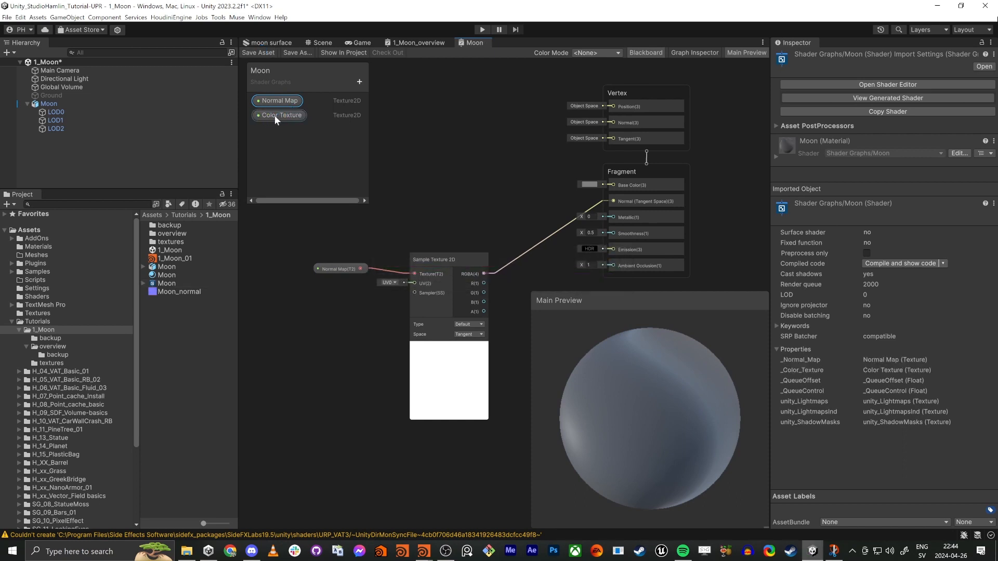
Step: Reorder the Vertex context so the Normal block sits above the Position block
left_click(275, 117)
left_click(652, 91)
left_click_drag(645, 108, 627, 128)
left_click(281, 100)
Step: Assign the Moon_normal texture to the Normal Map input of the Moon material on LOD0
left_click(57, 119)
left_click(53, 104)
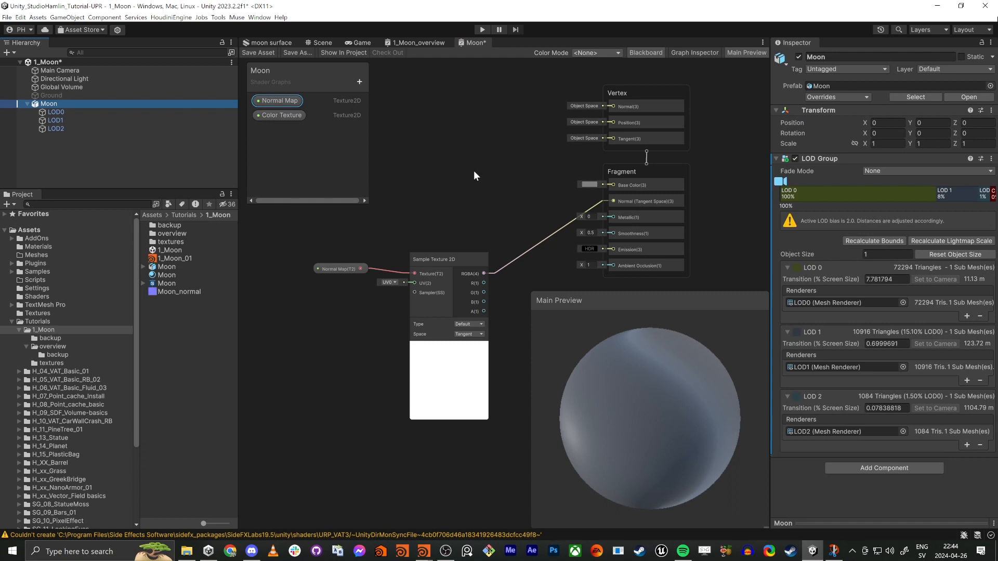
left_click(318, 41)
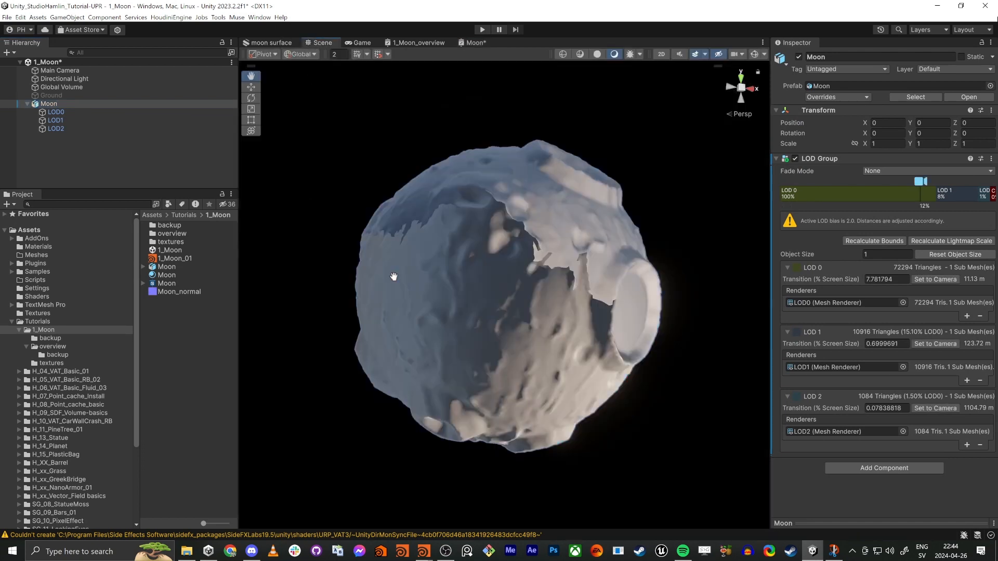
left_click_drag(537, 310, 497, 335, "alt")
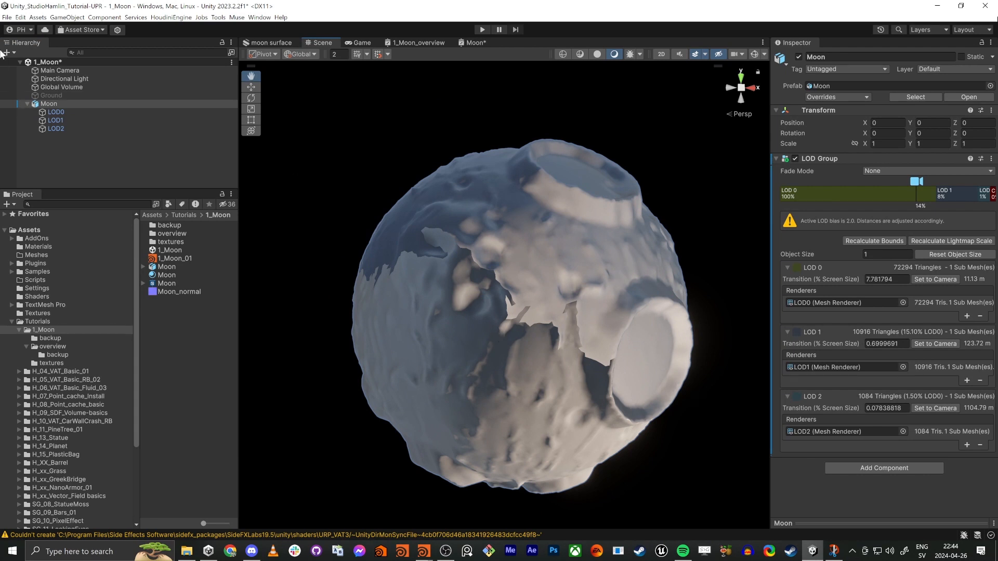
left_click(60, 113)
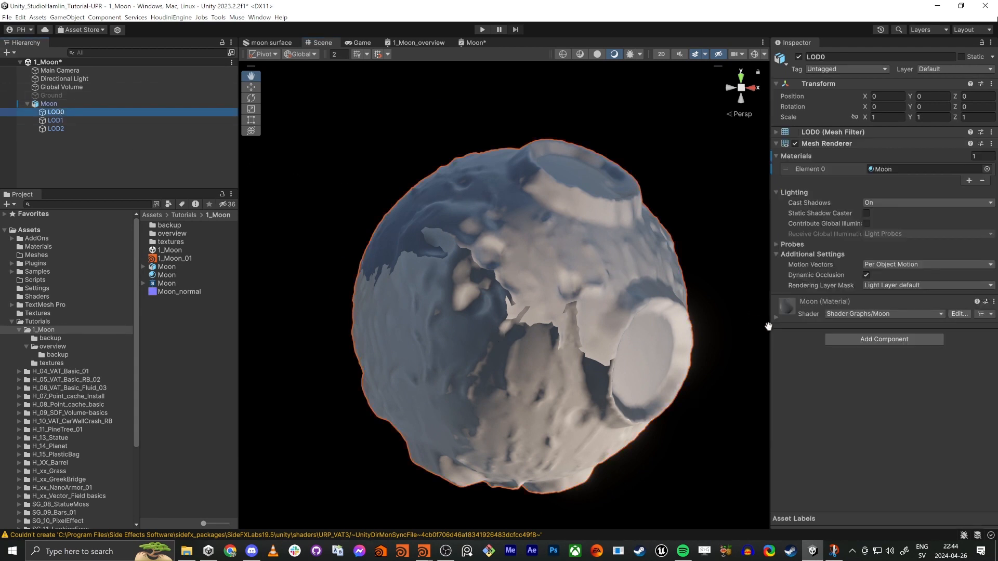
left_click(775, 317)
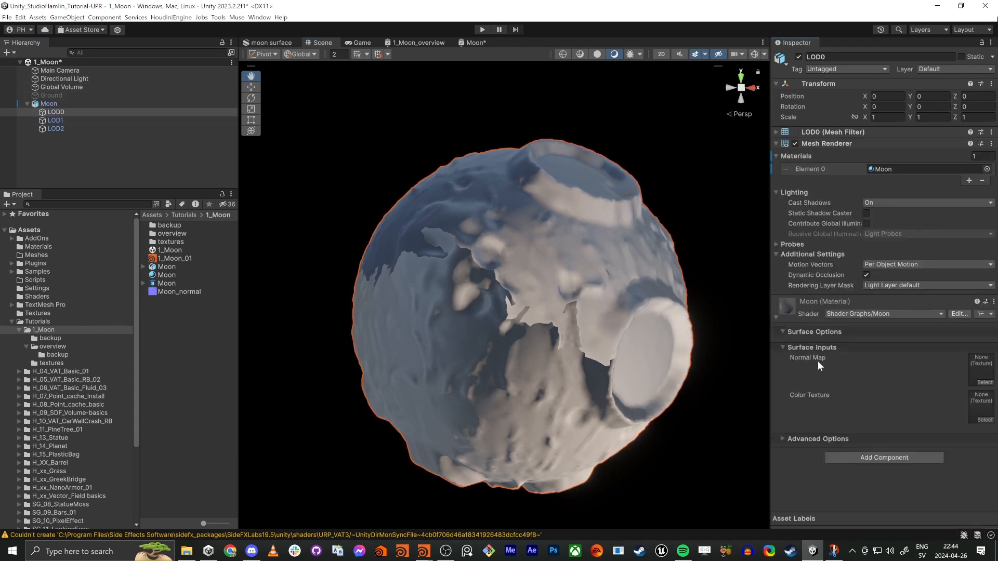
left_click_drag(173, 292, 854, 405)
left_click_drag(979, 368, 981, 369)
left_click_drag(574, 342, 456, 301, "alt")
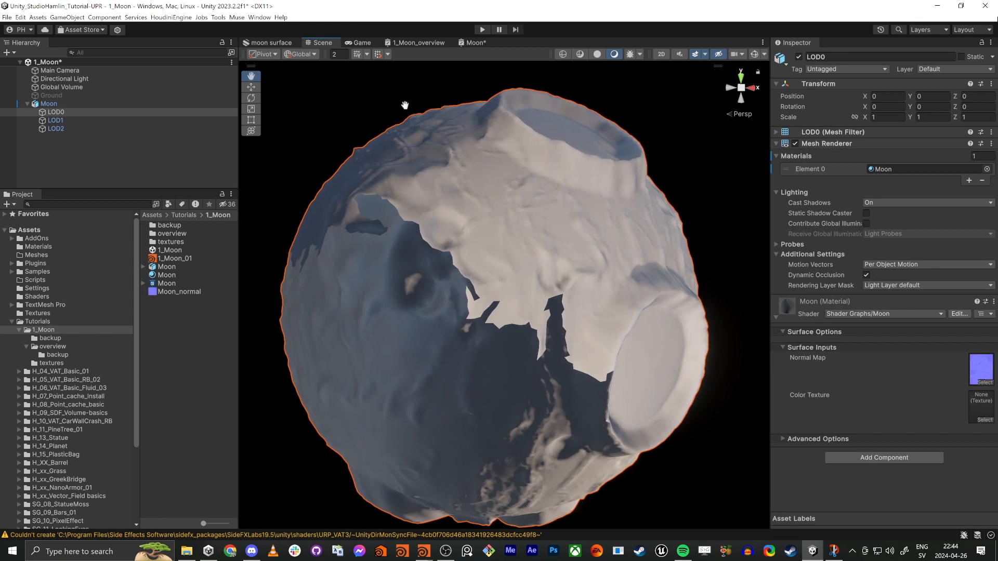
Step: Set the Type of the Sample Texture 2D node in the Moon shader graph to Normal
left_click(480, 42)
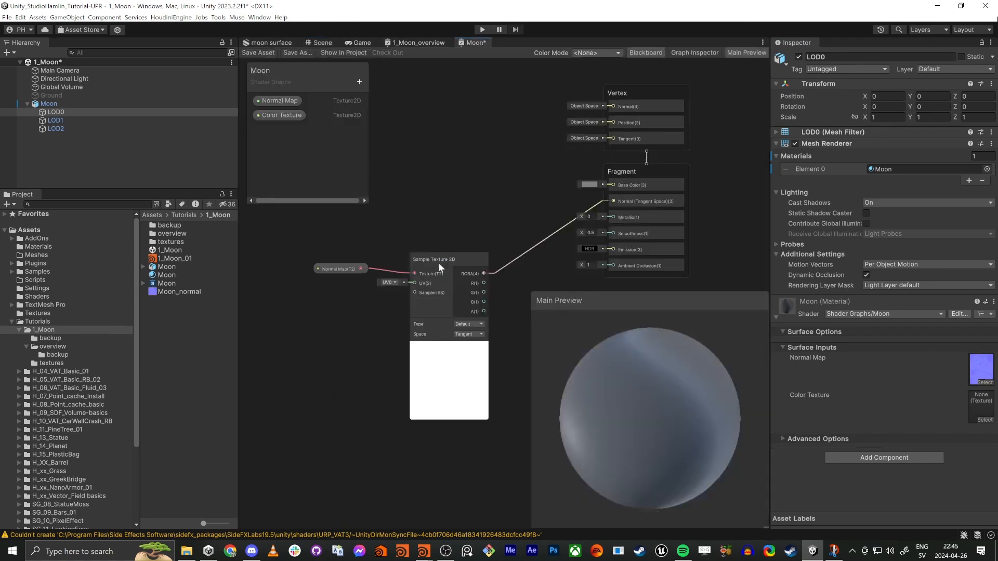
scroll(415, 320, "up", 4)
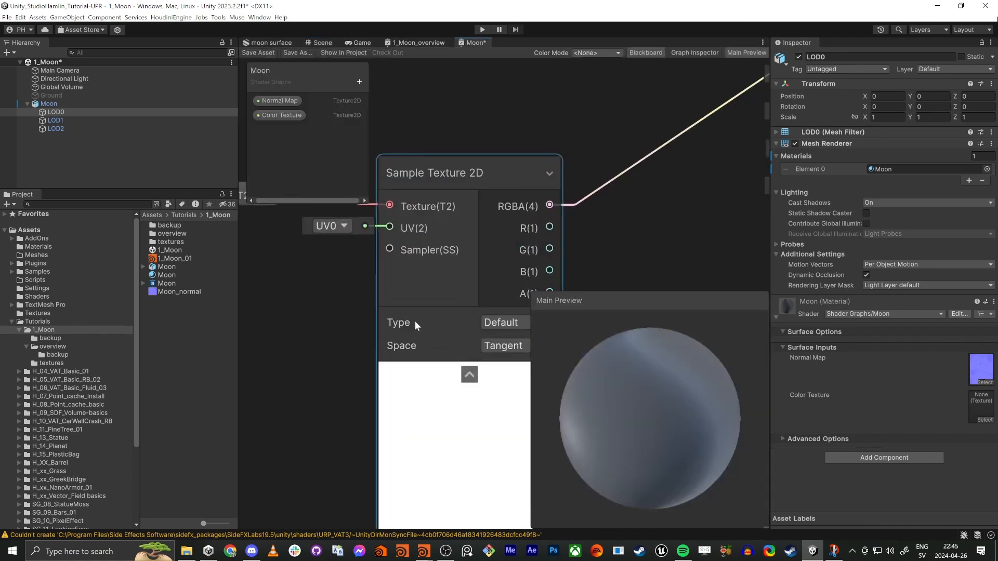
left_click(493, 328)
left_click(499, 348)
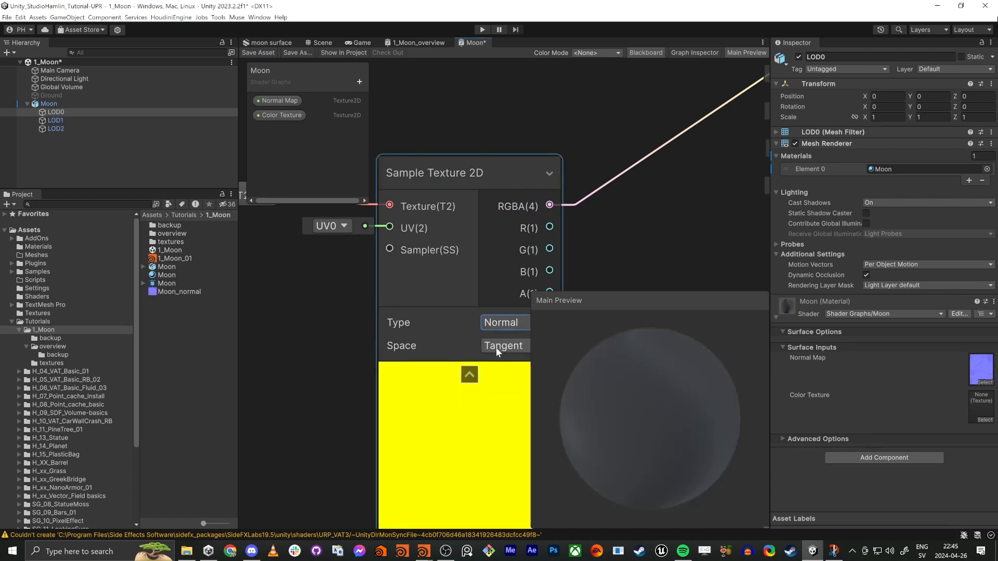
scroll(319, 319, "down", 5)
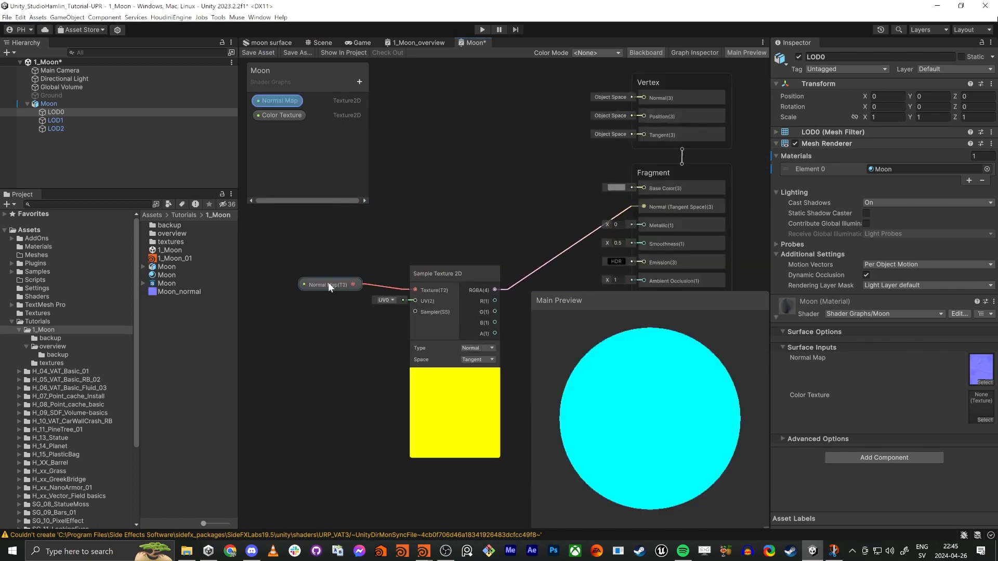
Step: Set the Normal Map property's default texture to Moon_normal and save the shader graph
left_click(330, 289)
left_click_drag(330, 289, 320, 272)
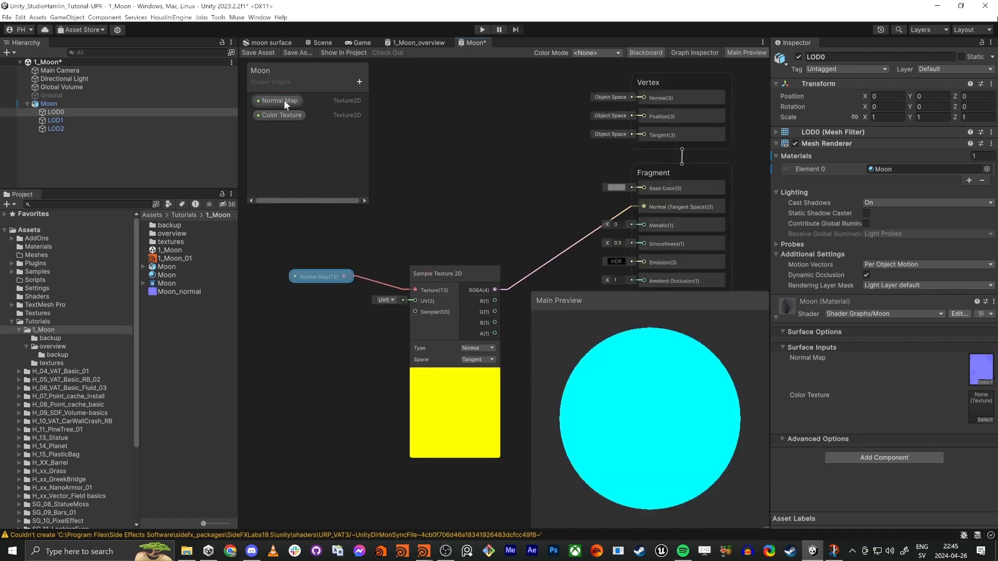
left_click(696, 52)
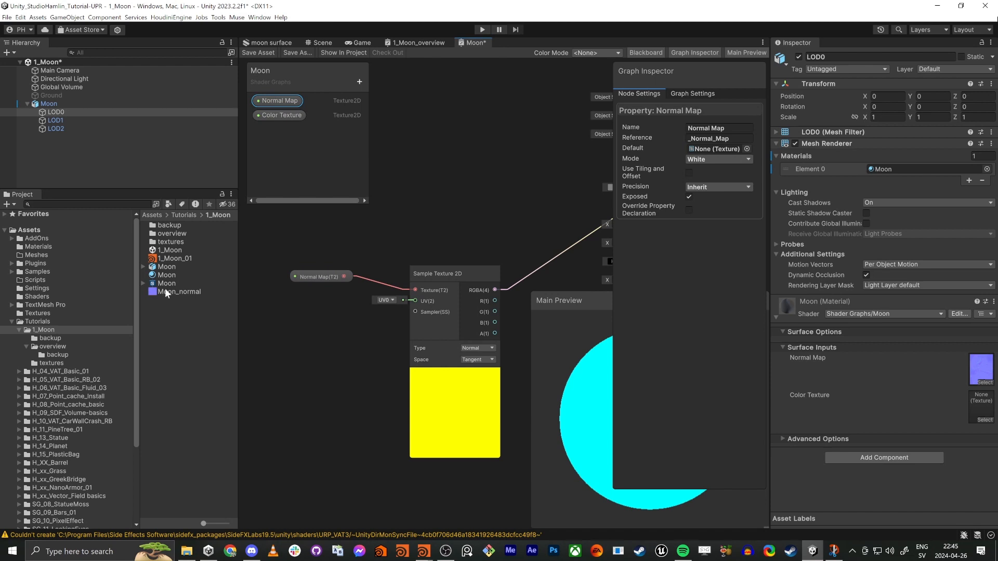
left_click_drag(164, 292, 706, 150)
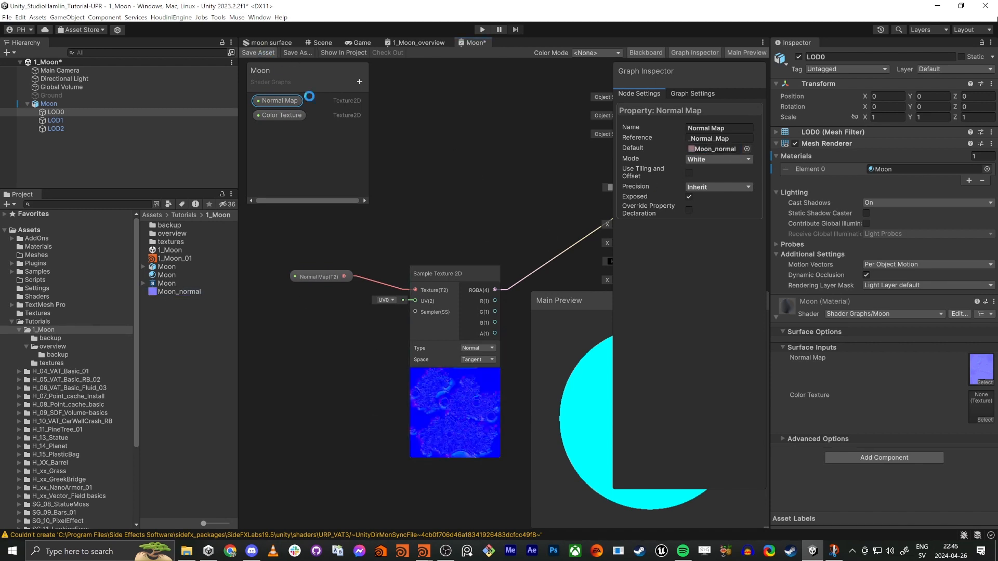
key("ctrl+s")
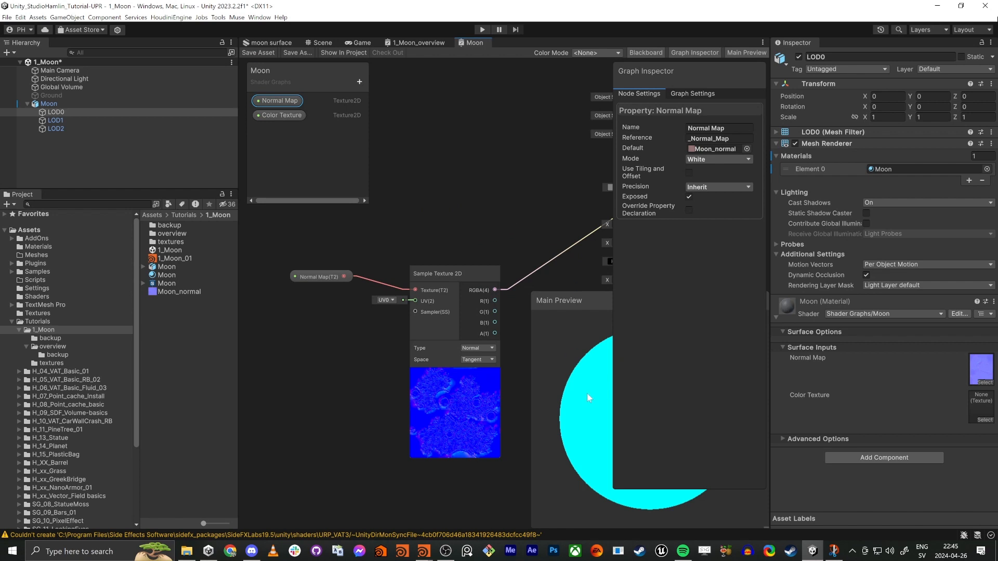
Step: Line up the Sample Texture 2D and Normal Map nodes with the fragment Normal input and save the graph
middle_click_drag(547, 185, 396, 185)
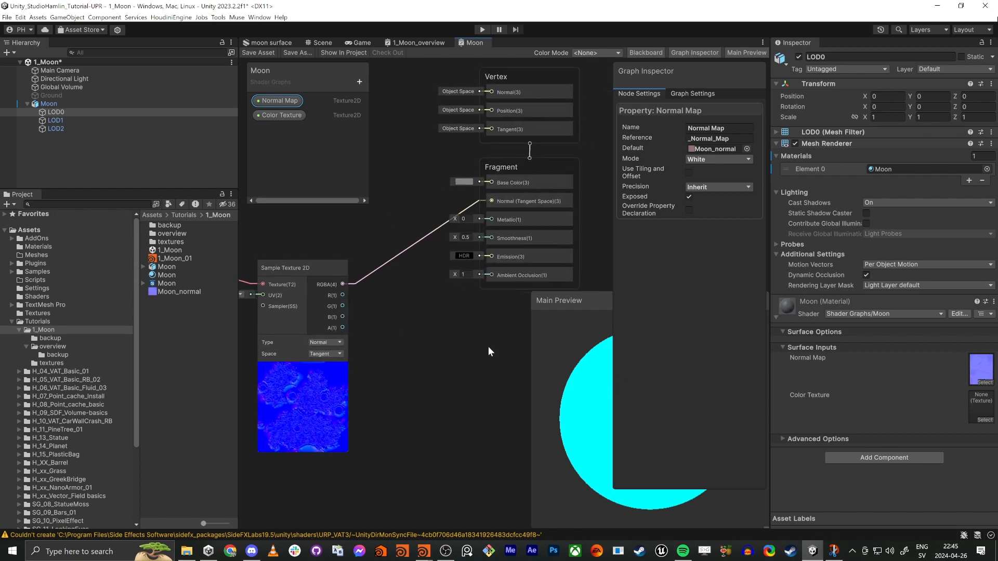
middle_click_drag(340, 243, 383, 245)
key("shift+space")
middle_click_drag(80, 279, 329, 386)
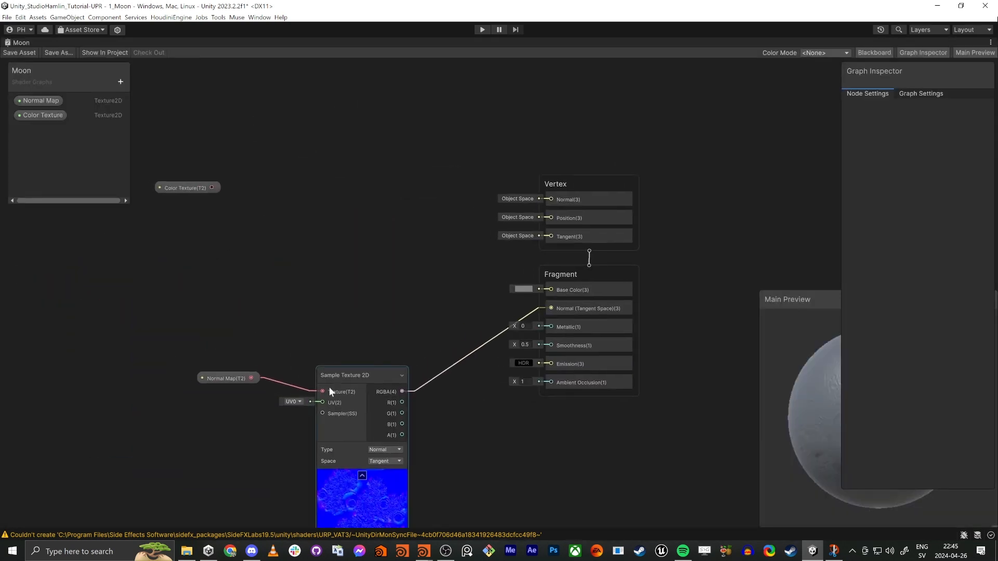
left_click_drag(347, 369, 391, 284)
left_click_drag(235, 378, 278, 308)
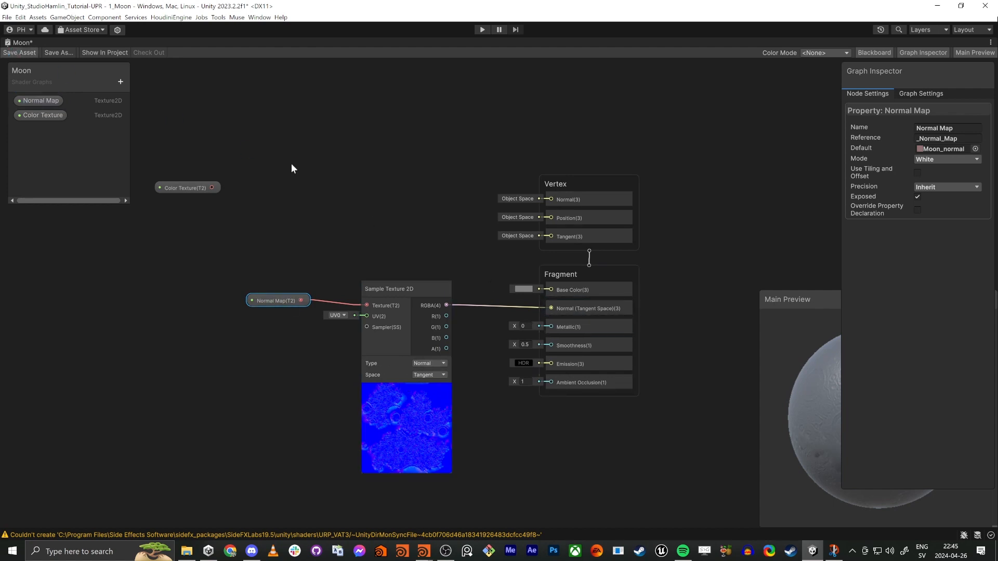
key("shift+space")
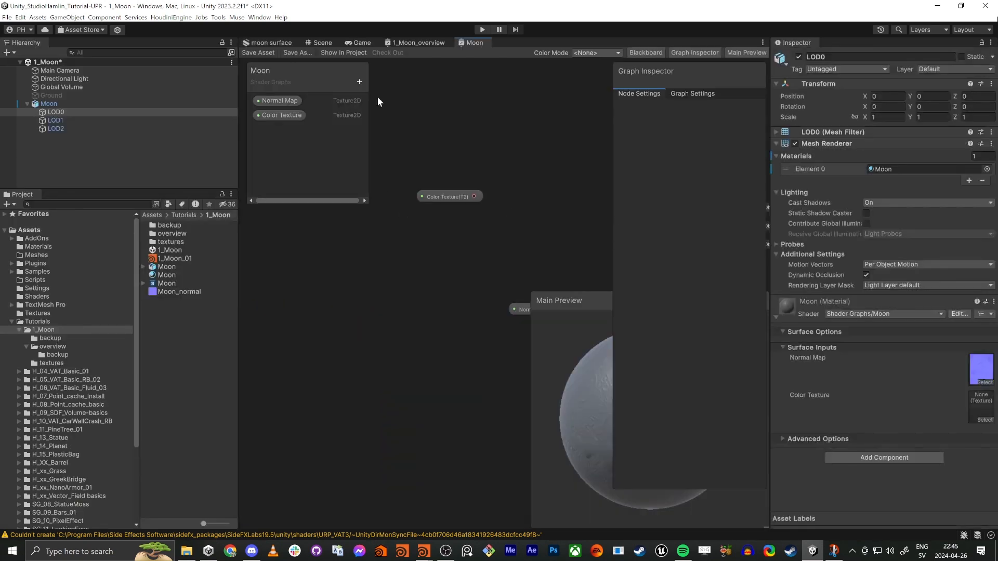
Step: Examine the normal-mapped moon in the Scene view from close up and from far away
left_click(320, 43)
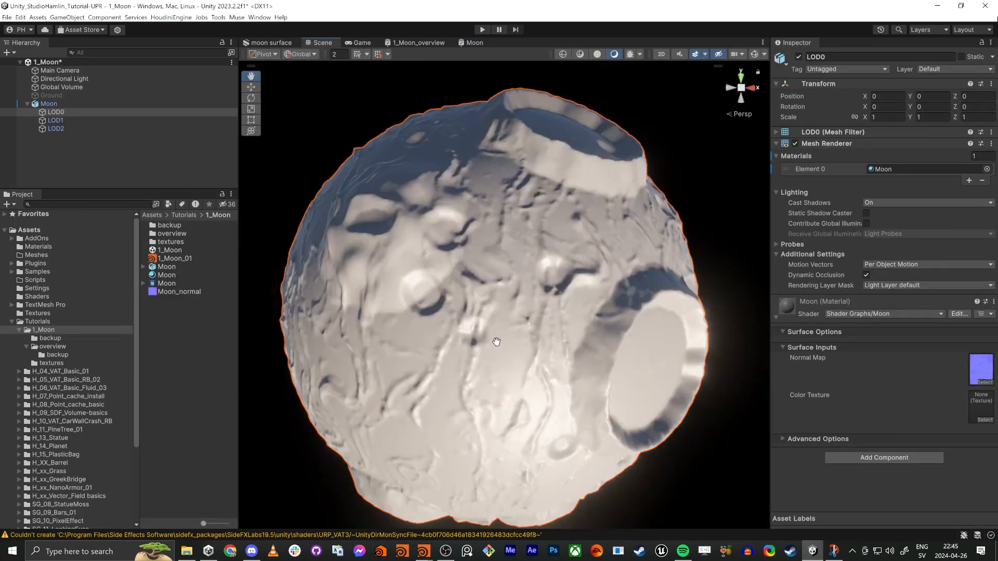
left_click_drag(494, 340, 512, 349, "alt")
scroll(496, 338, "down", 6)
mouse_move(495, 332)
right_mouse_down()
mouse_move(499, 354)
mouse_move(495, 339)
mouse_move(483, 340)
right_mouse_up()
key("w")
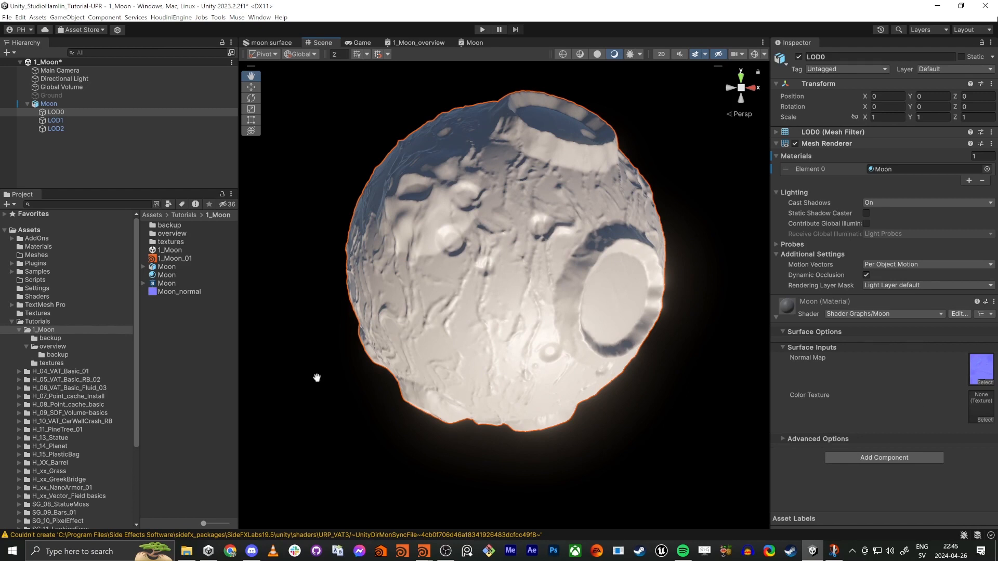
right_click_drag(564, 280, 540, 281)
key("w")
key("a")
key("s")
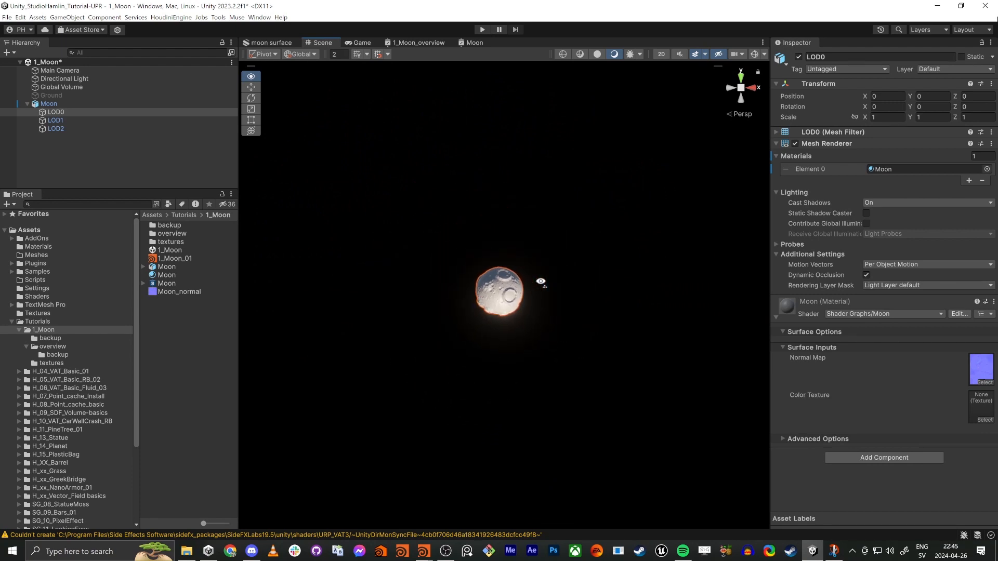
key("w")
right_click_drag(541, 281, 534, 281)
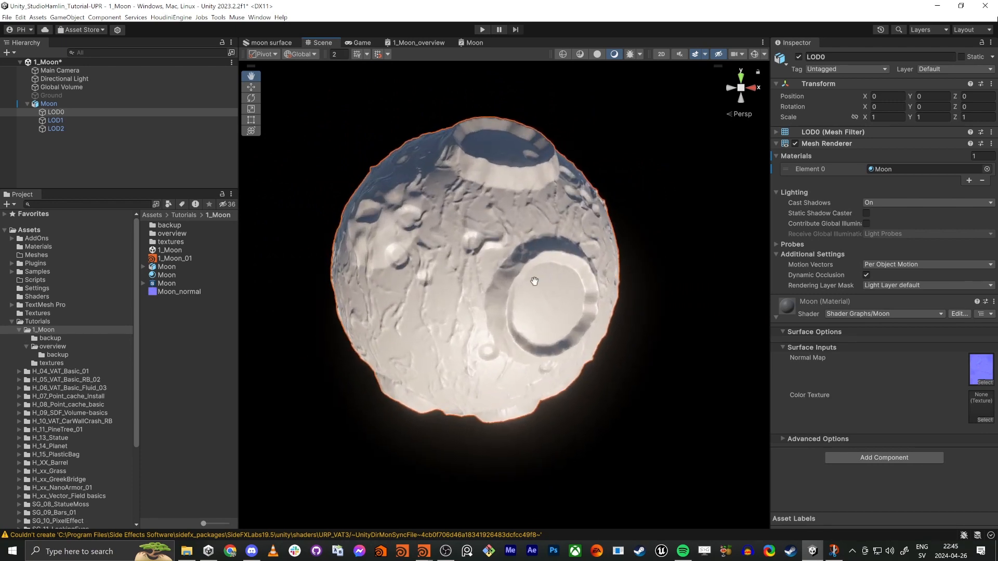
Step: Compare how the normal map looks on the LOD0, LOD1 and LOD2 meshes in the Scene view
left_click(54, 125)
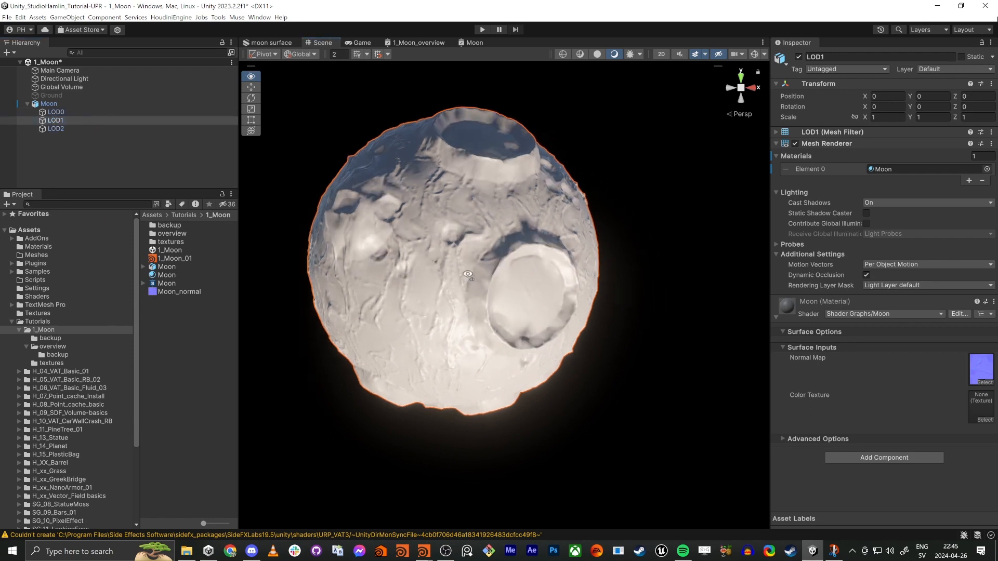
left_click(54, 113)
left_click(56, 123)
left_click(56, 128)
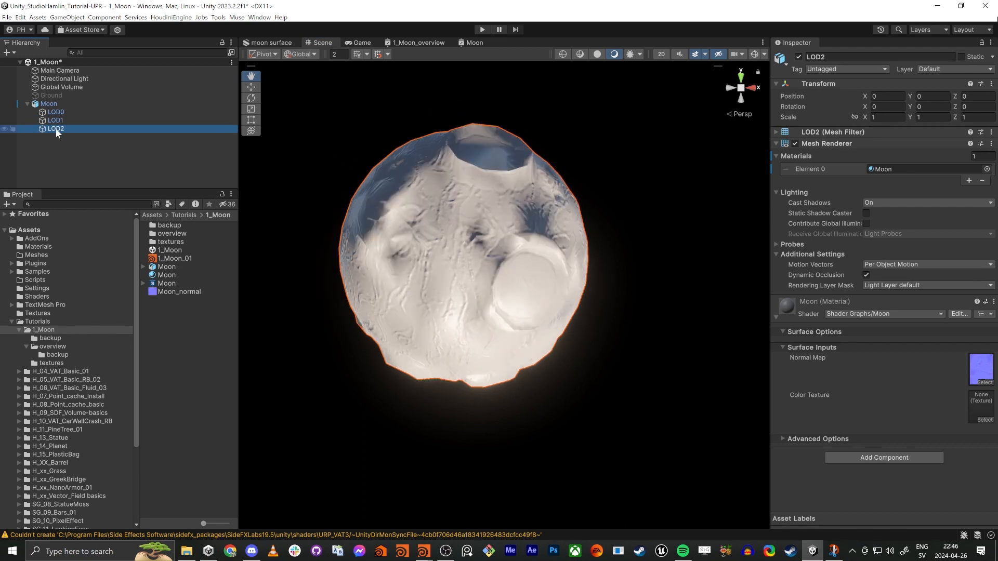
left_click(56, 120)
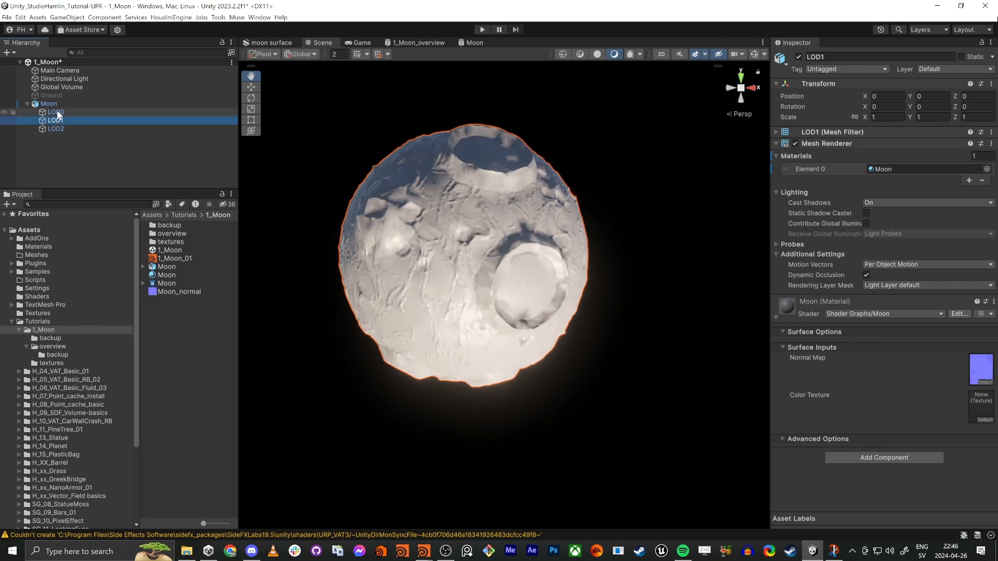
left_click(57, 113)
left_click(55, 121)
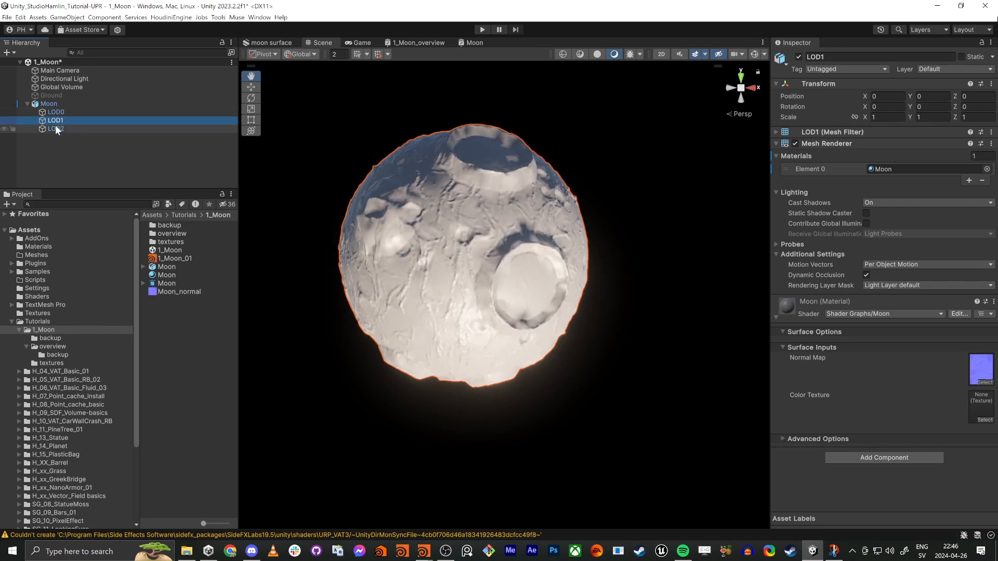
left_click(55, 128)
left_click_drag(372, 235, 491, 241, "alt")
key("d")
right_click_drag(491, 241, 427, 231)
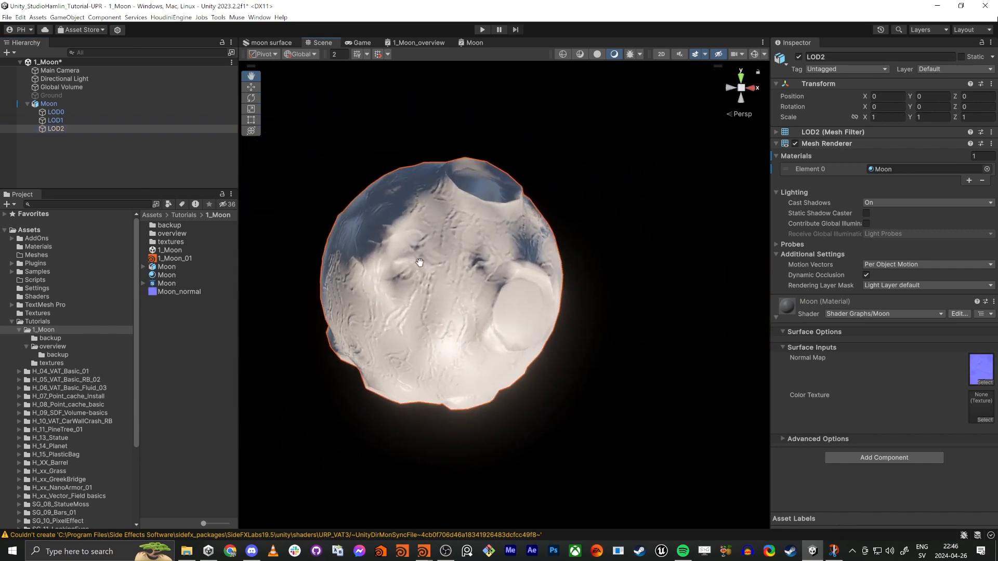
Step: Switch to Houdini to look over the polyreduce nodes of the moon's LOD branches, and return to Unity
key("alt+Tab")
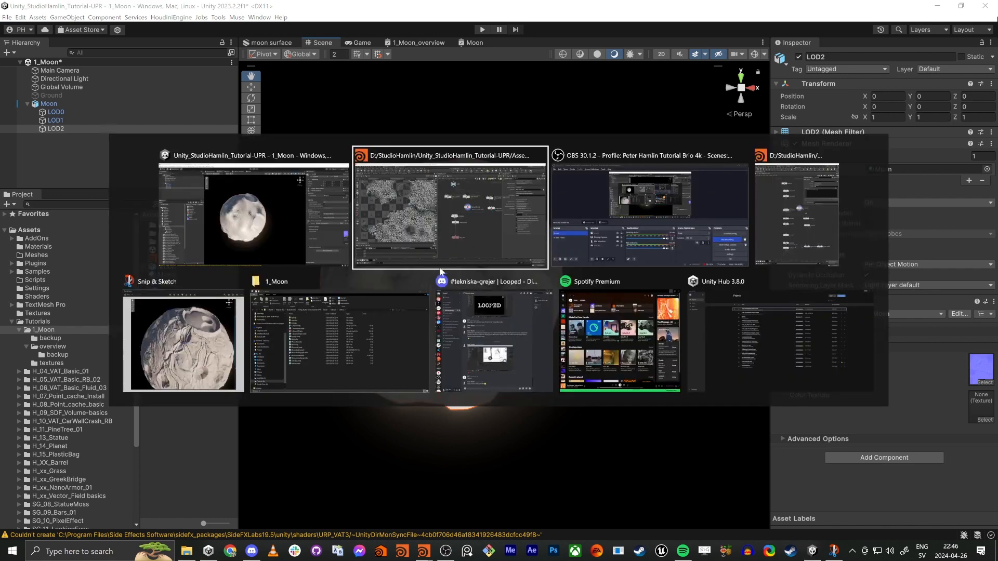
left_click(476, 232)
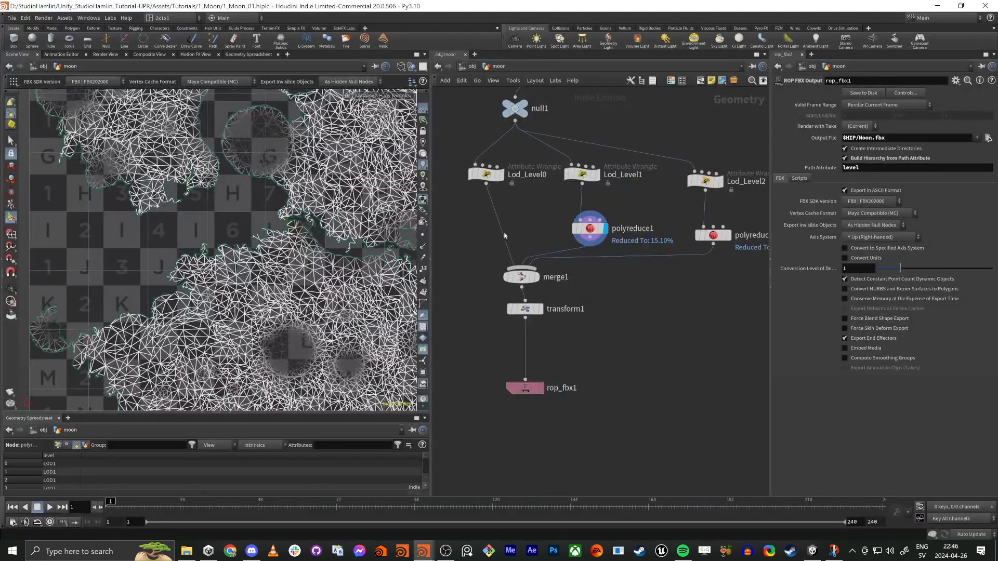
middle_click_drag(654, 291, 610, 310)
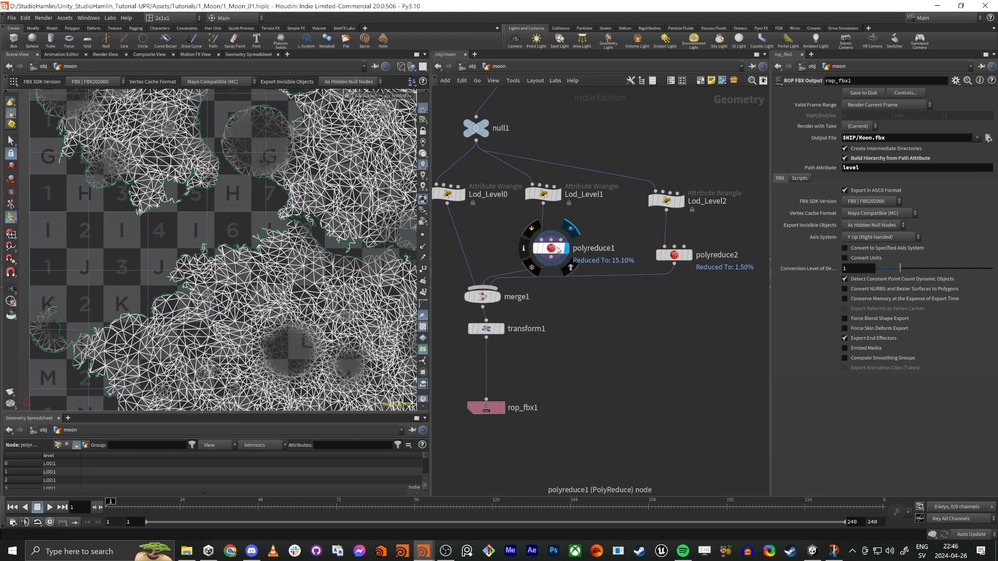
left_click_drag(556, 246, 553, 225)
key("alt+Tab")
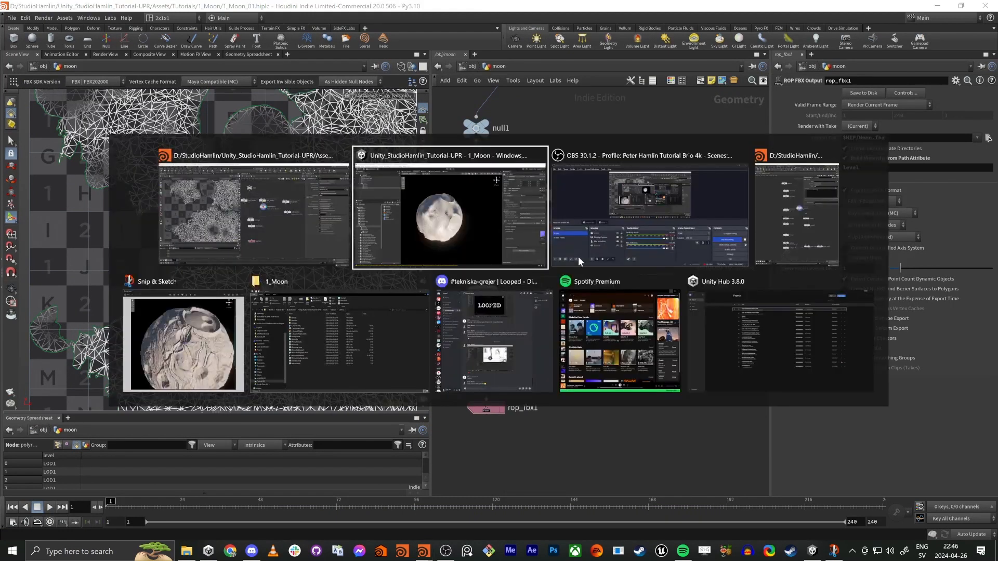
Step: Switch to Houdini and add a Labs UV Transfer node below polyreduce2 in the moon network
left_click(485, 188)
right_click_drag(515, 261, 452, 284)
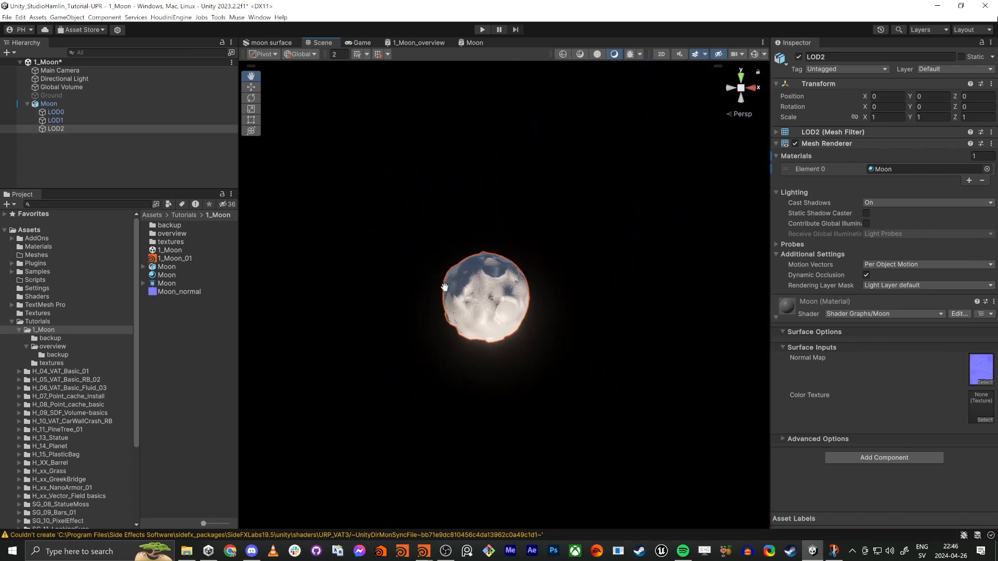
key("alt+Tab")
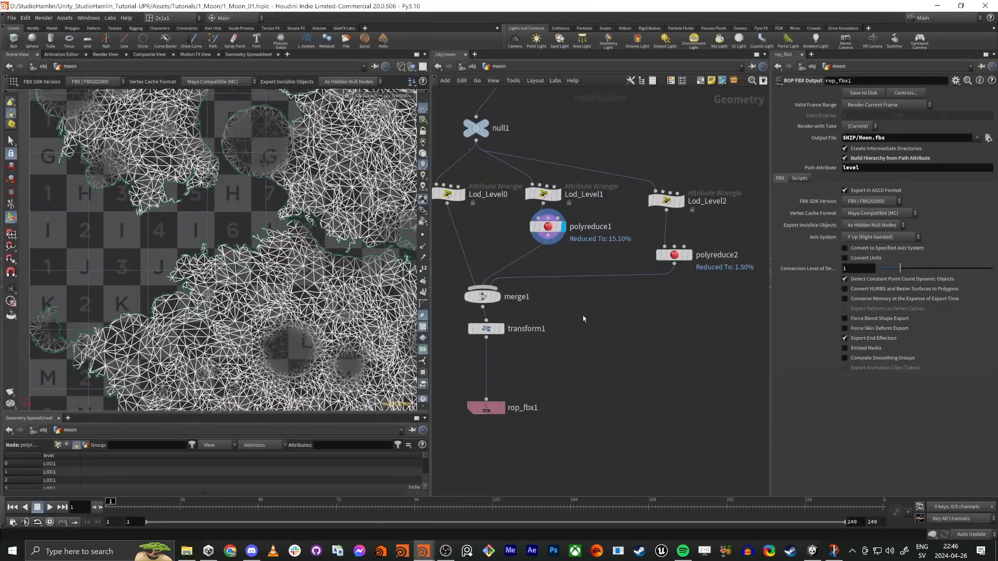
key("Tab")
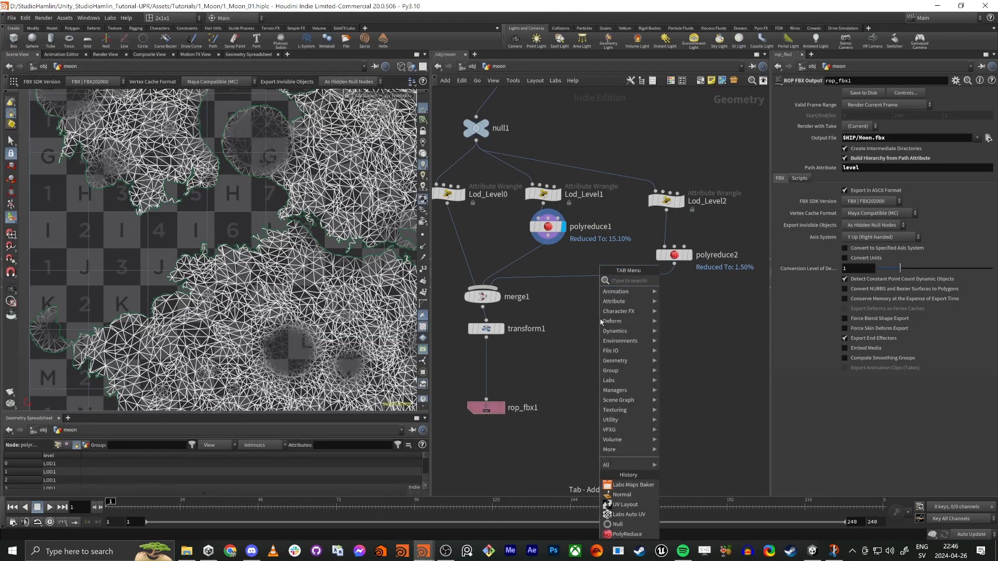
type("labs uv")
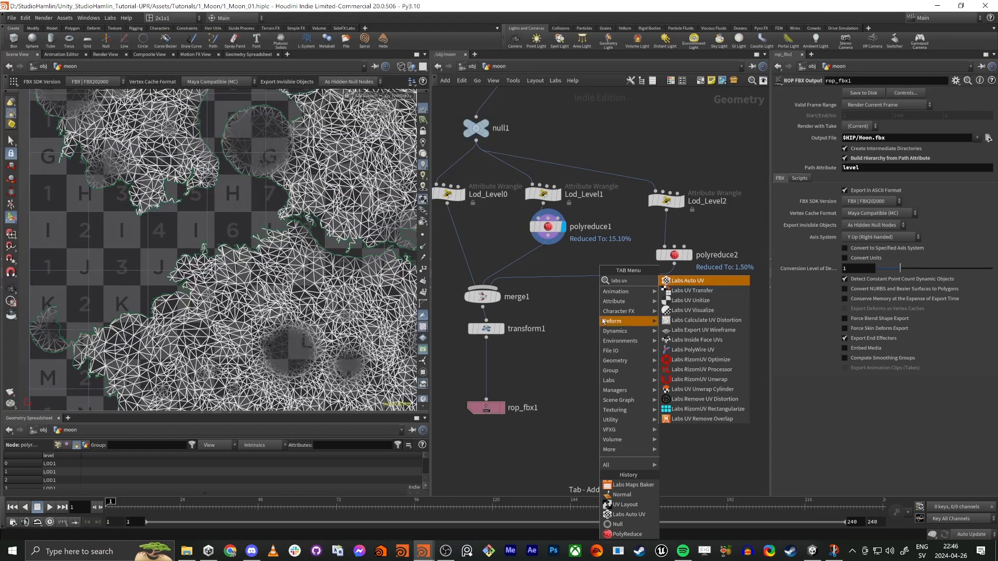
left_click(695, 293)
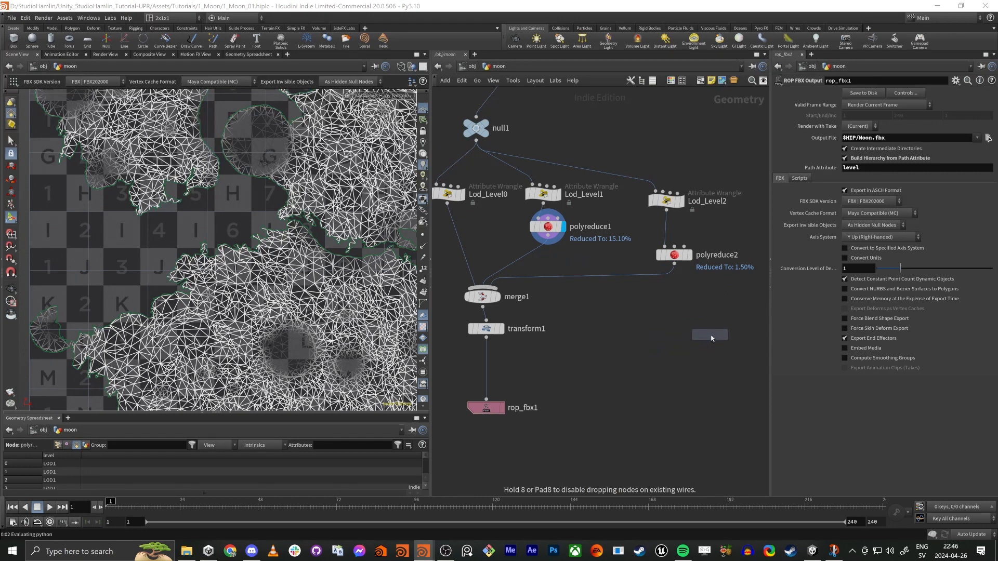
left_click(688, 312)
middle_click_drag(646, 236, 603, 252)
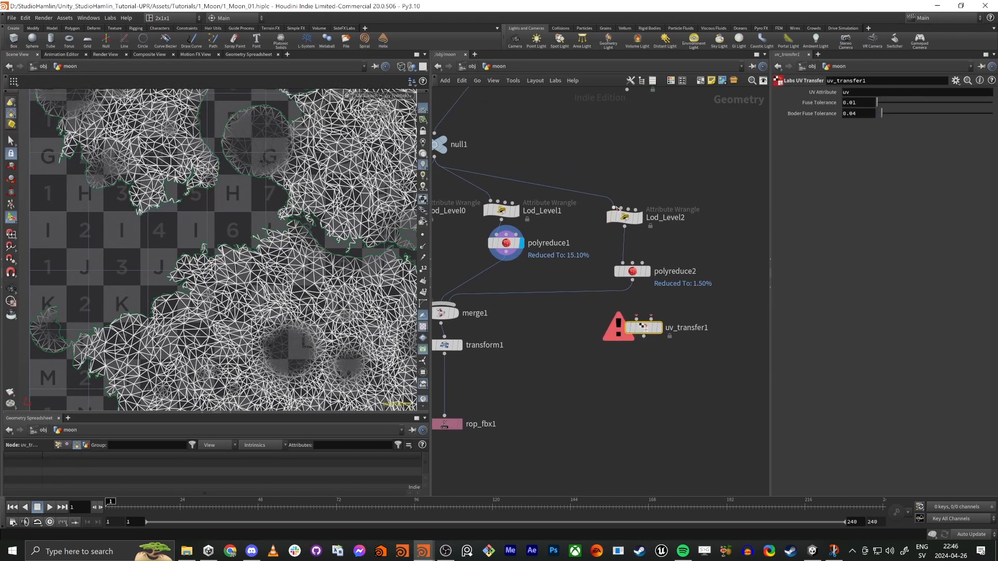
Step: Move Lod_Level2 aside and delete the polyreduce2 node from the LOD2 branch
left_click_drag(625, 214, 676, 232)
key("Delete")
middle_click_drag(625, 163, 639, 201)
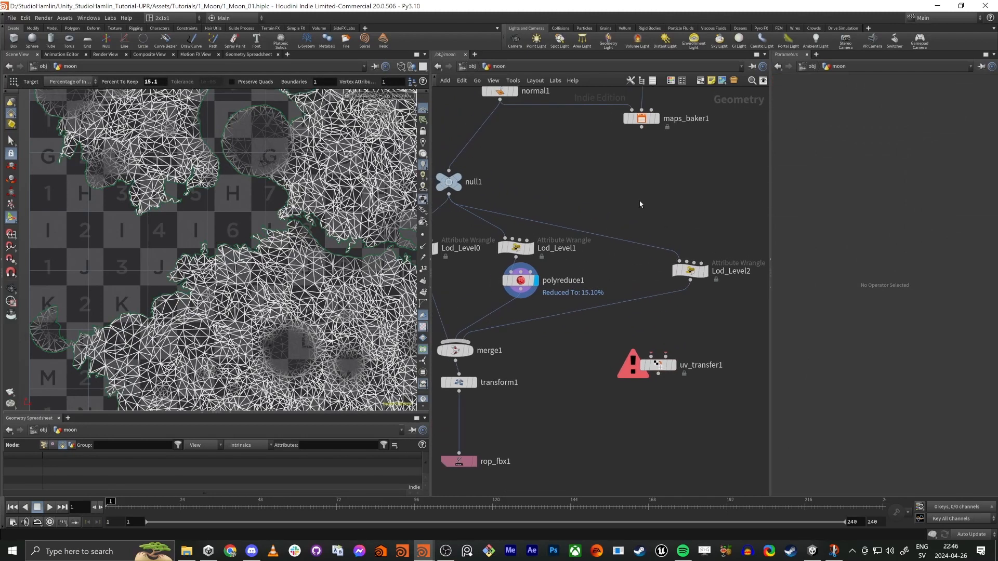
Step: Add a Sphere node above Lod_Level2 and set its primitive type to Polygon
key("Tab")
type("sphe")
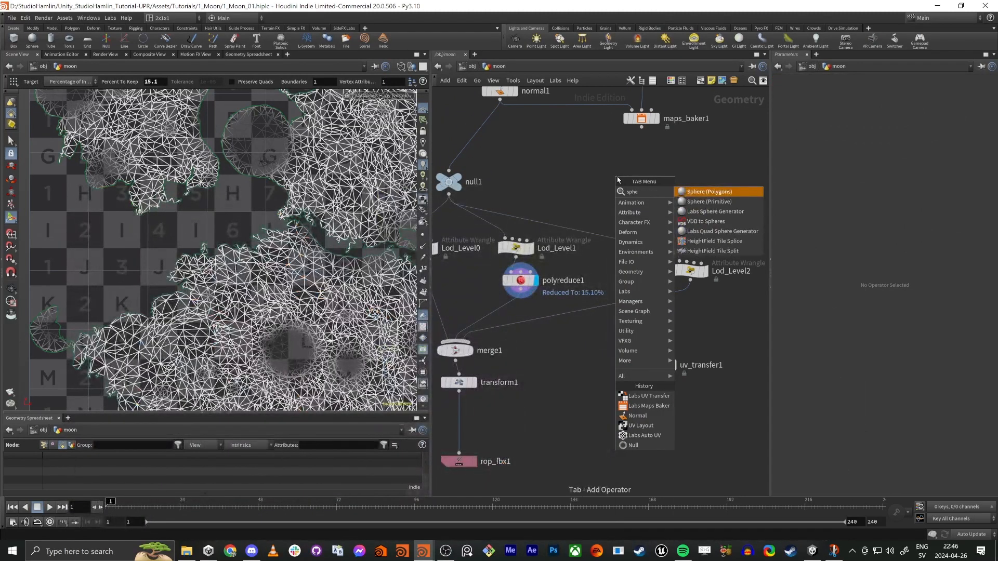
key("Return")
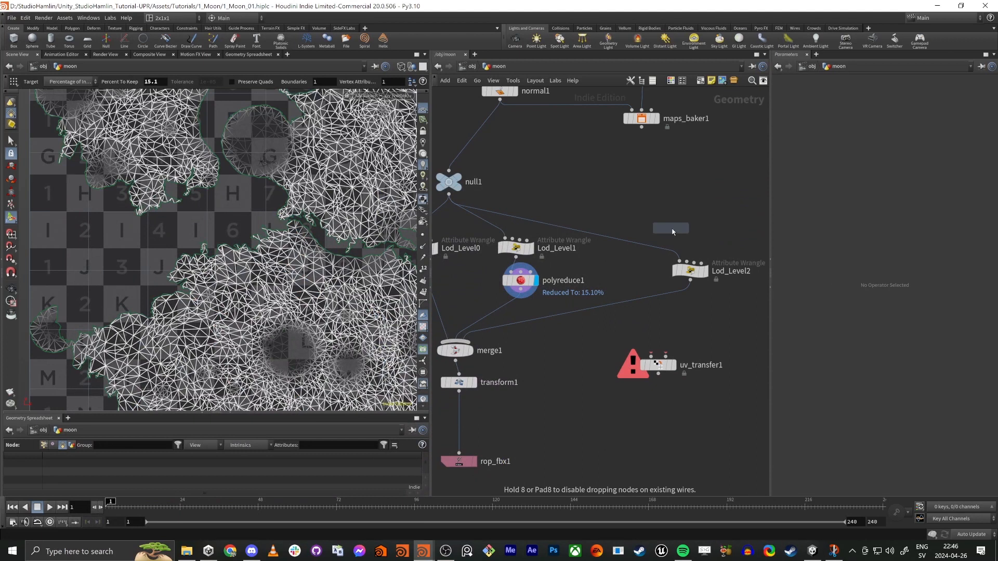
left_click(667, 230)
left_click_drag(667, 233, 634, 219)
left_click(863, 93)
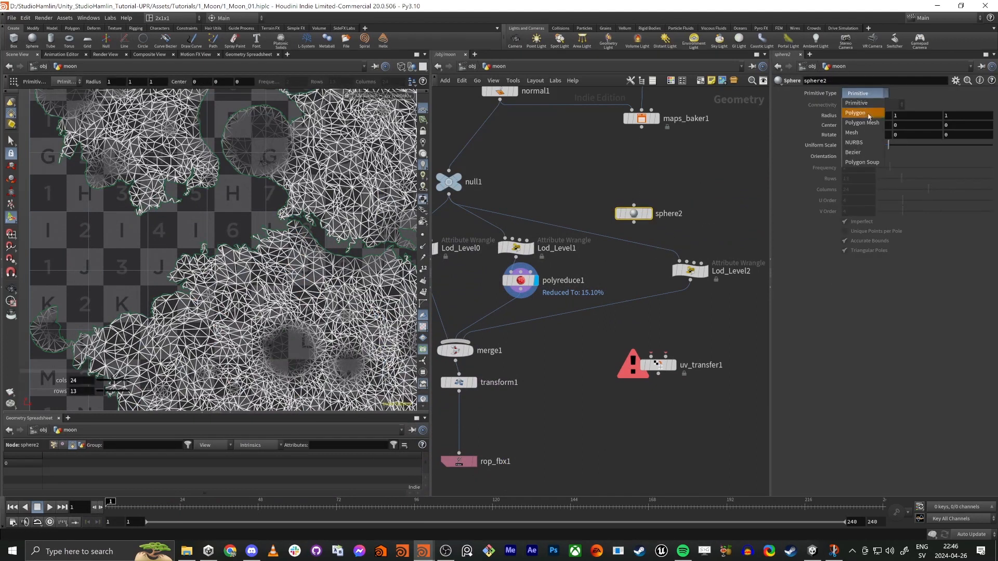
left_click(868, 113)
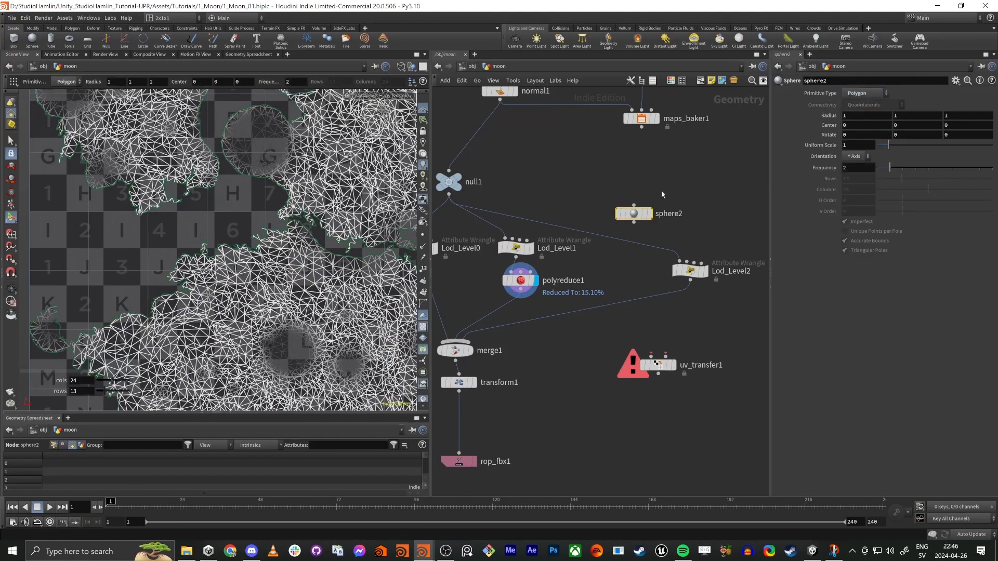
Step: Display the new sphere in the perspective view with Smooth Wire Shaded shading
left_click(646, 214)
key("f")
key("space+1")
mouse_move(234, 254)
left_mouse_down("alt")
mouse_move(205, 274)
mouse_move(245, 250)
left_mouse_up("alt")
key("shift+w")
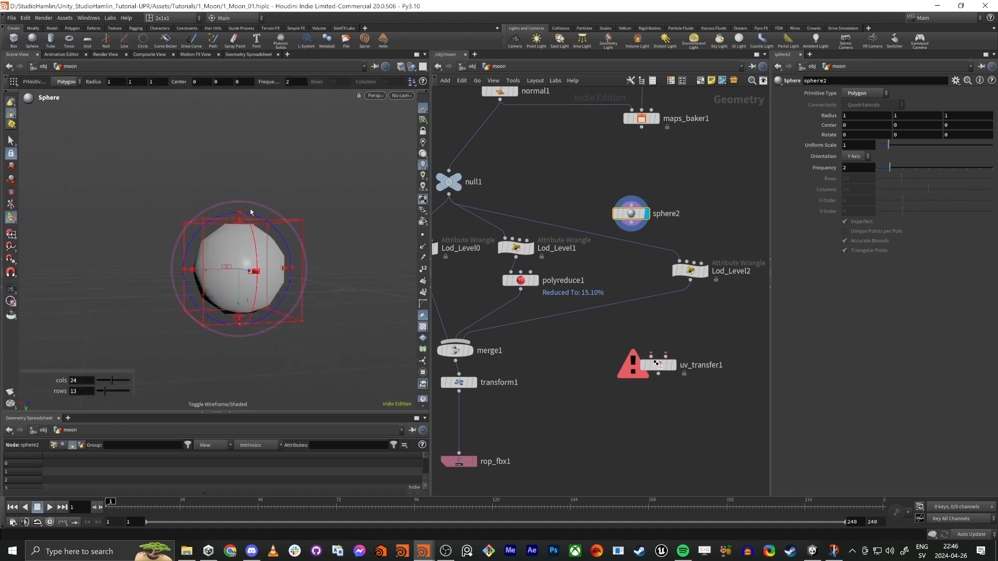
left_click_drag(250, 210, 283, 236, "alt")
left_click(401, 68)
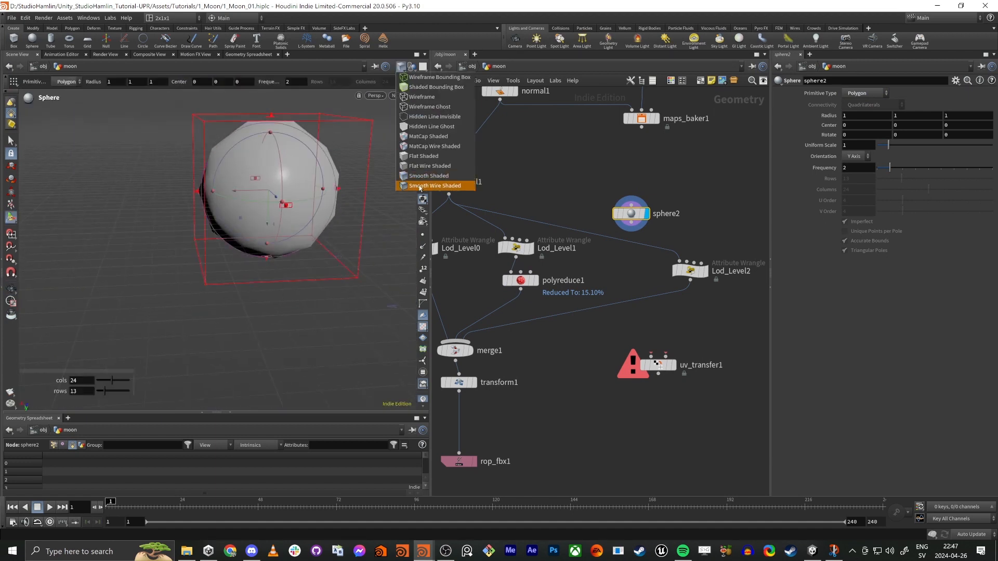
left_click(443, 187)
Step: Set the polygon sphere's frequency to 4 and shift Lod_Level2 slightly closer to it
mouse_move(285, 178)
left_mouse_down("alt")
mouse_move(300, 185)
mouse_move(269, 193)
left_mouse_up("alt")
middle_click_drag(270, 192, 214, 231, "alt")
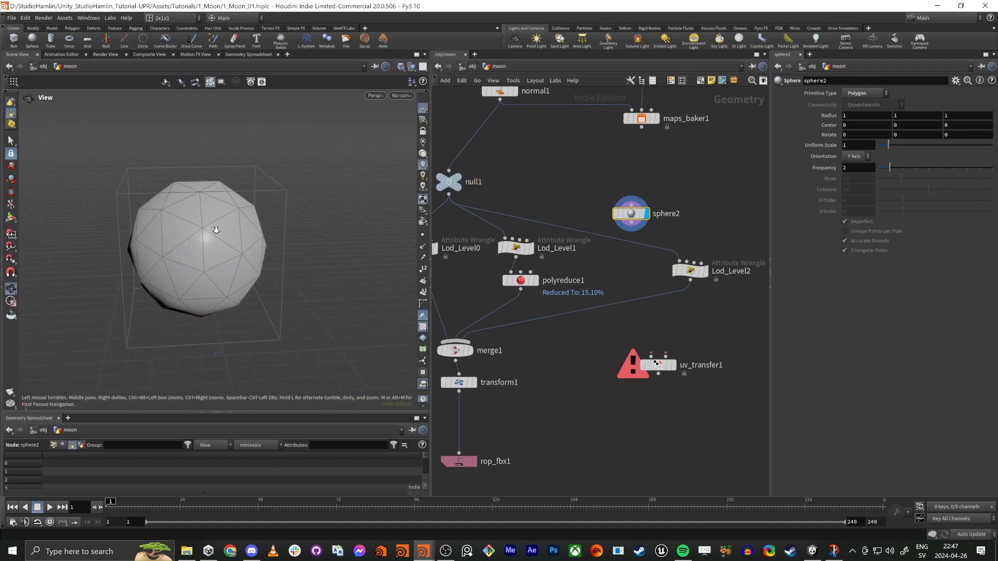
left_click_drag(213, 231, 206, 229, "alt")
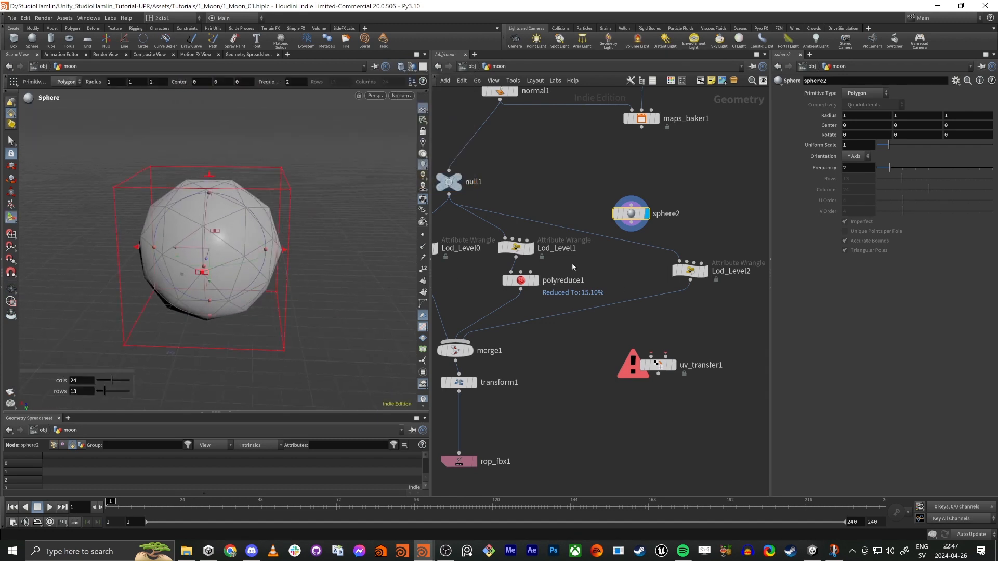
left_click_drag(902, 174, 914, 169)
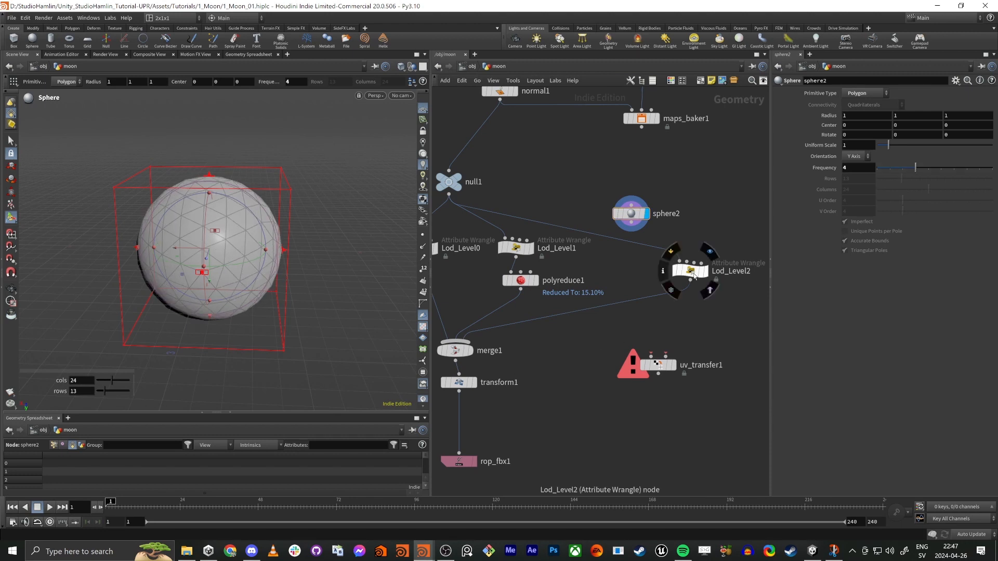
left_click_drag(689, 266, 674, 266)
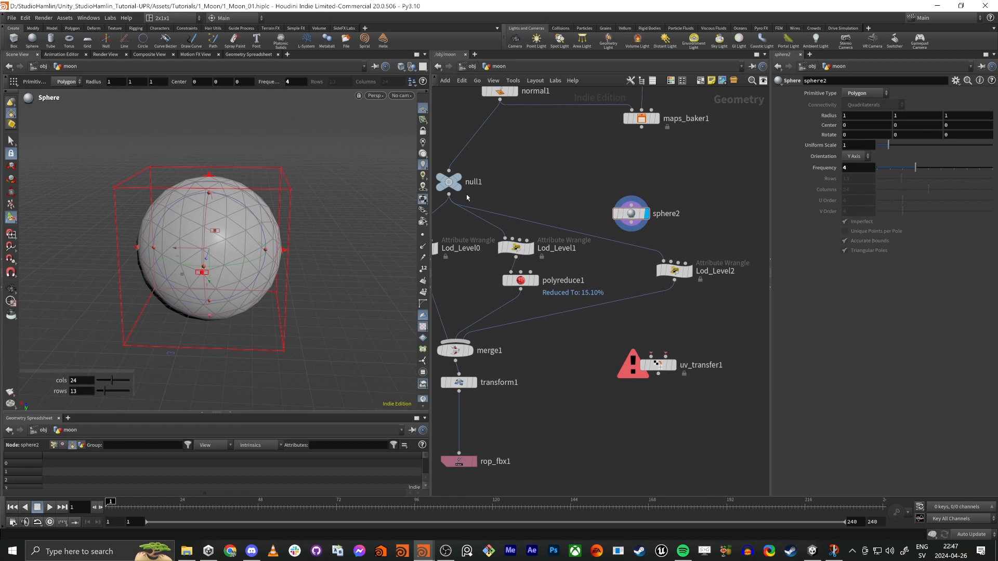
Step: Compare the size of the moon mesh at null1 with the new sphere2
left_click(467, 166)
left_click(450, 181)
key("space+f")
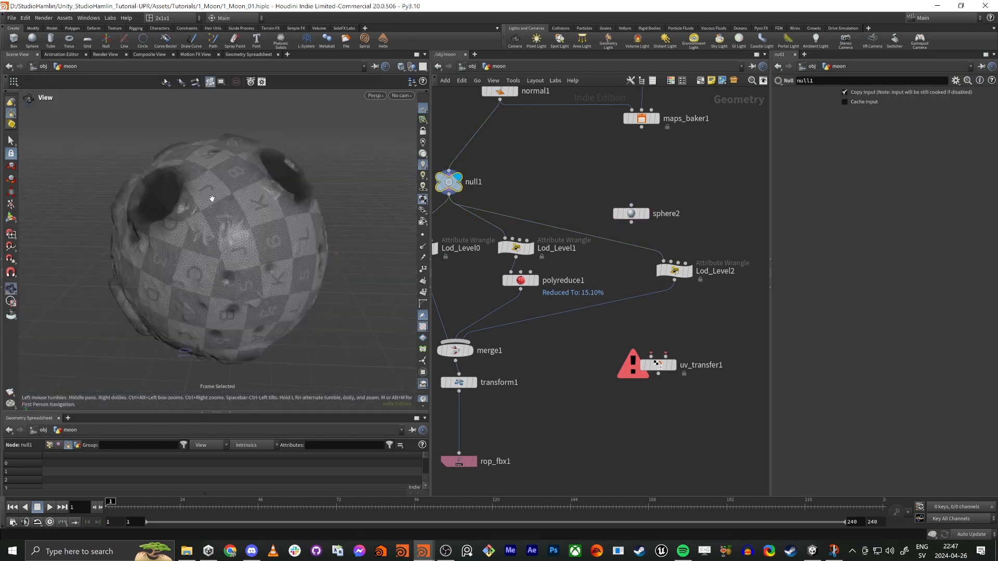
left_click(647, 214)
left_click(631, 214)
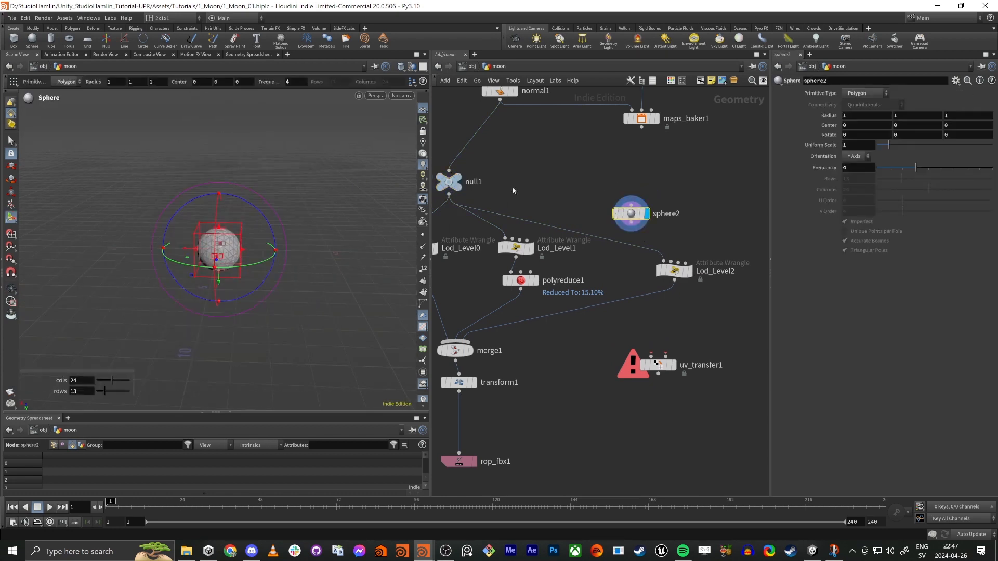
Step: Connect null1 to the input of sphere2 and feed sphere2 into Lod_Level2
left_click_drag(450, 196, 634, 204)
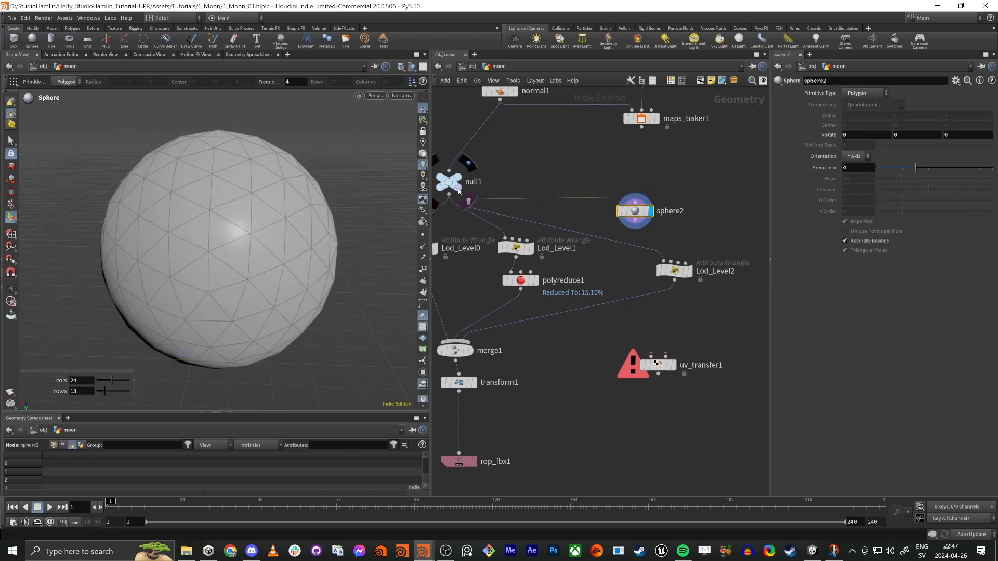
mouse_move(632, 210)
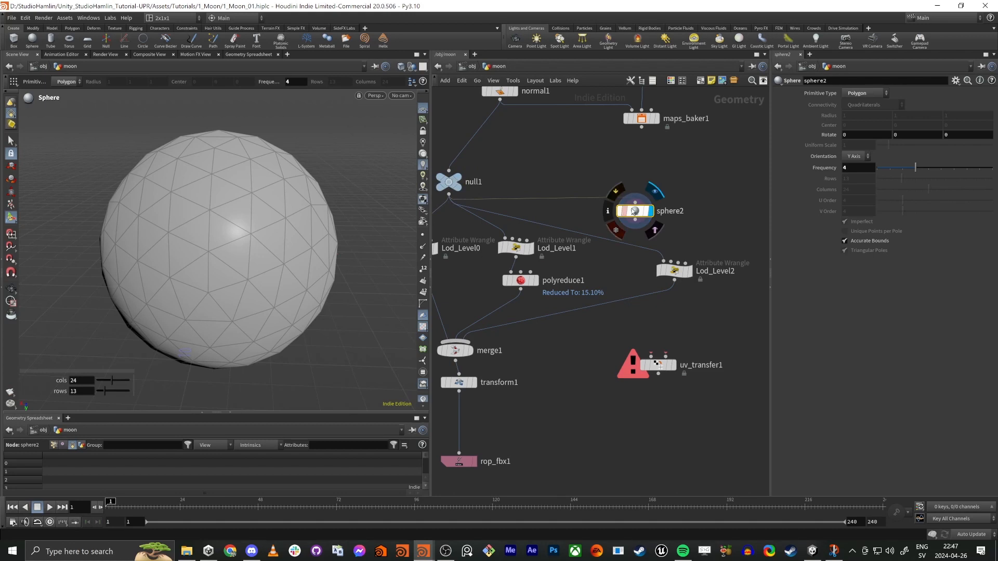
left_click_drag(636, 219, 674, 262)
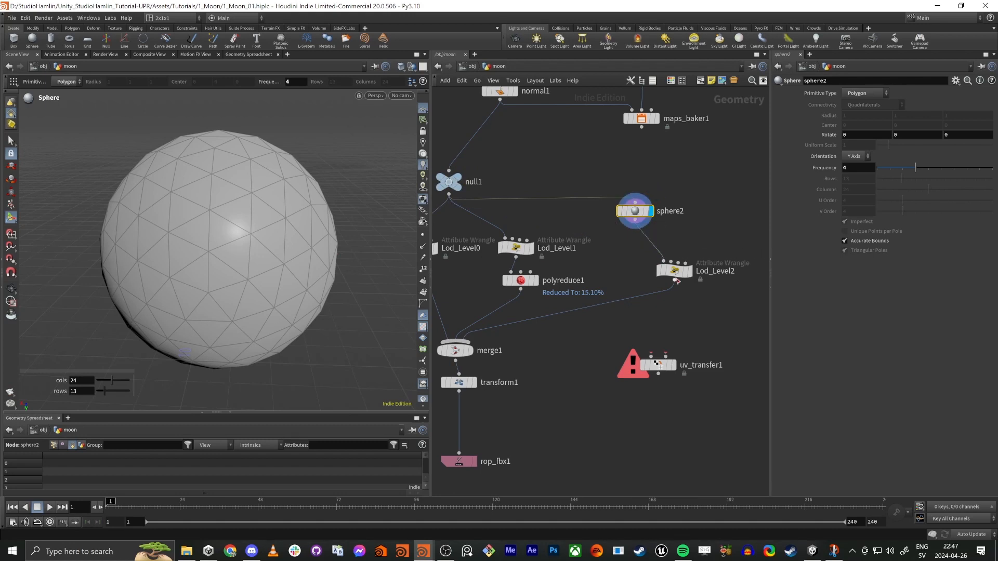
Step: Compare the UV layouts of Lod_Level2, null1 and sphere2 in the UV view
mouse_move(693, 276)
left_click(694, 252)
left_click(675, 271)
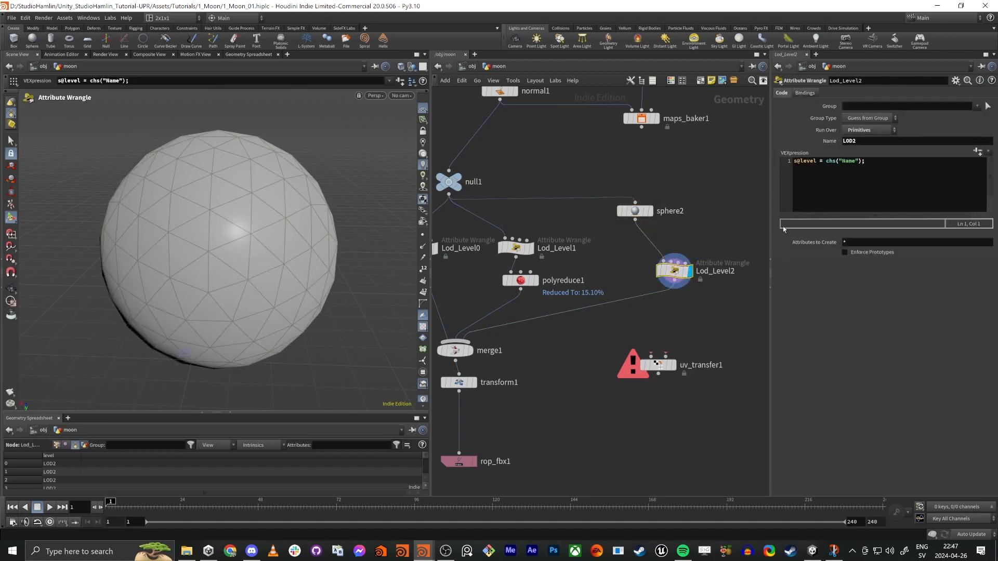
middle_click_drag(538, 357, 549, 339)
key("space+5")
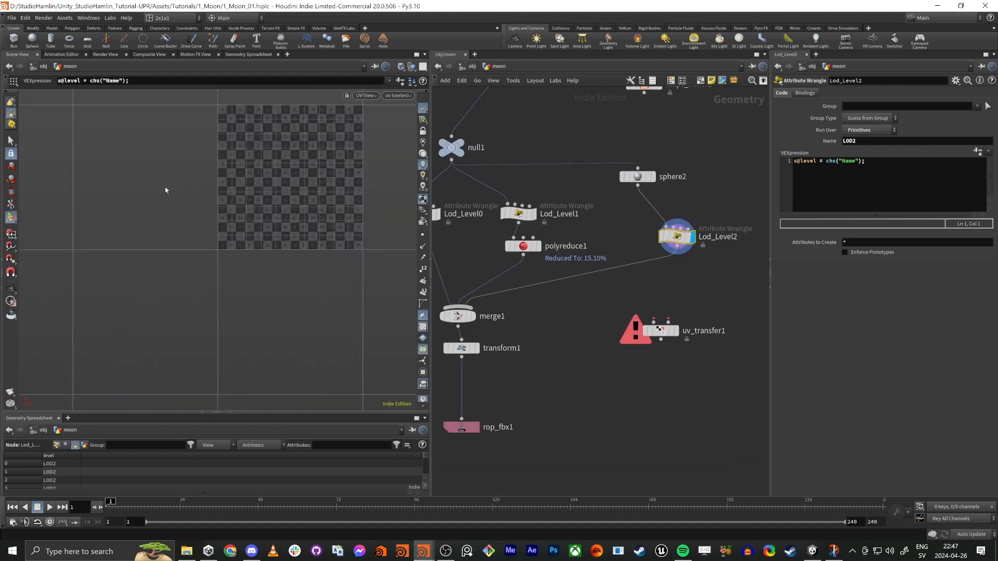
key("space+h")
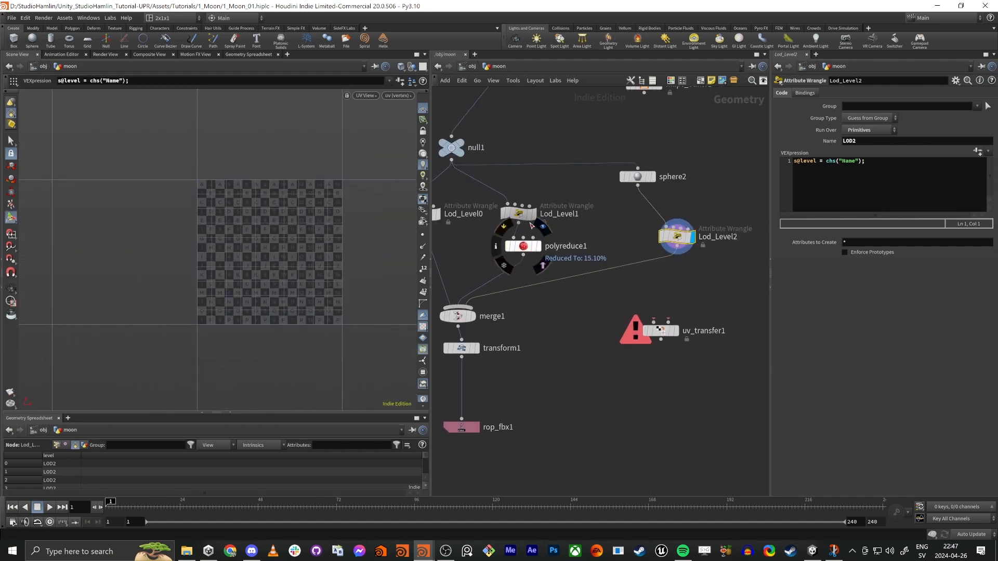
mouse_move(463, 144)
left_click(471, 128)
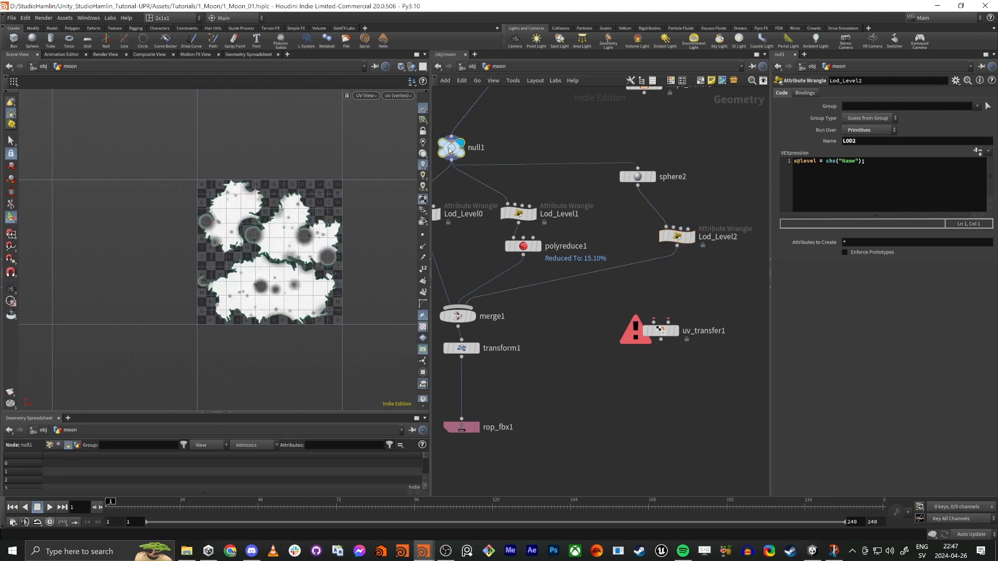
left_click(451, 147)
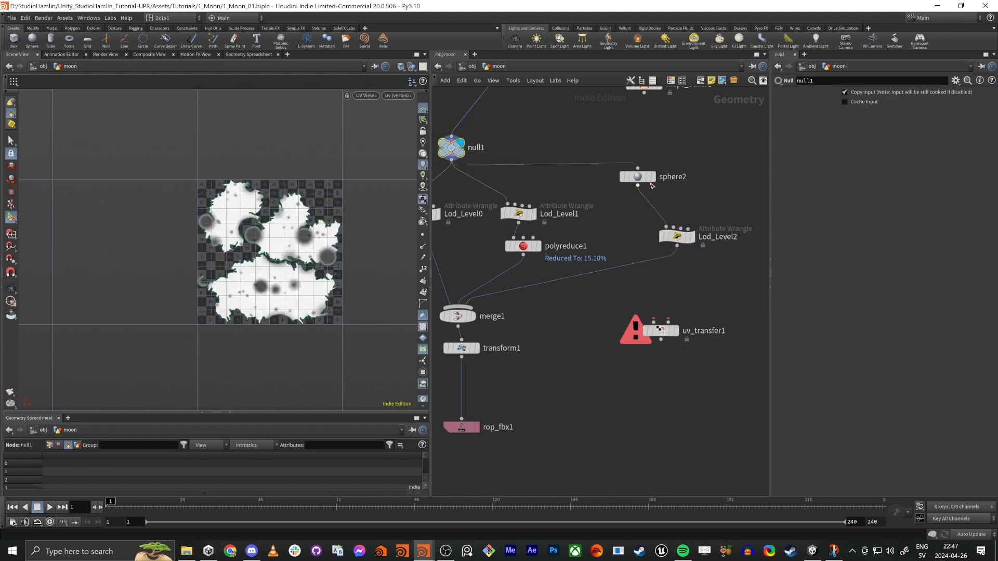
left_click(643, 179)
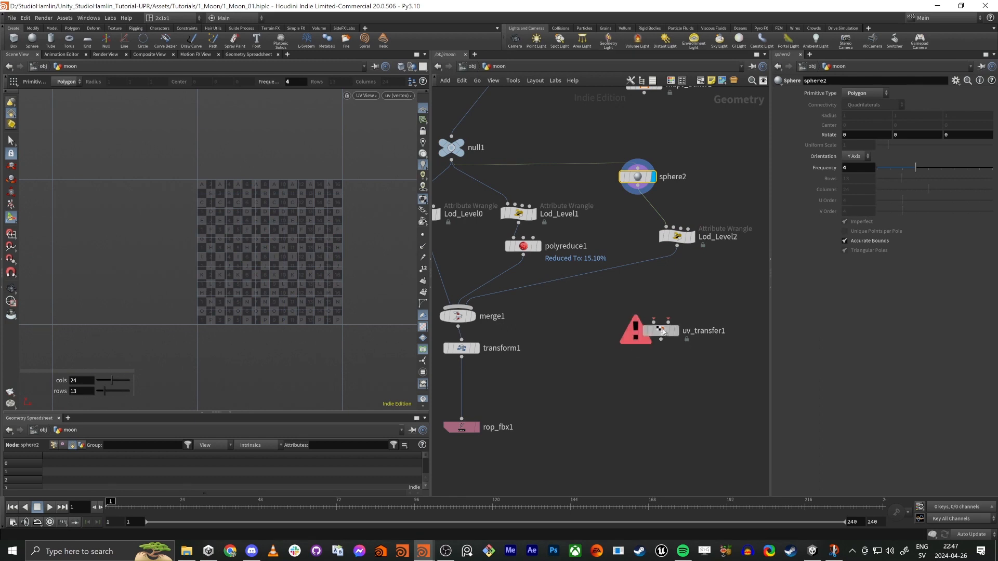
Step: Insert uv_transfer1 between sphere2 and Lod_Level2 and arrange the nodes around it
left_click_drag(660, 331, 616, 187)
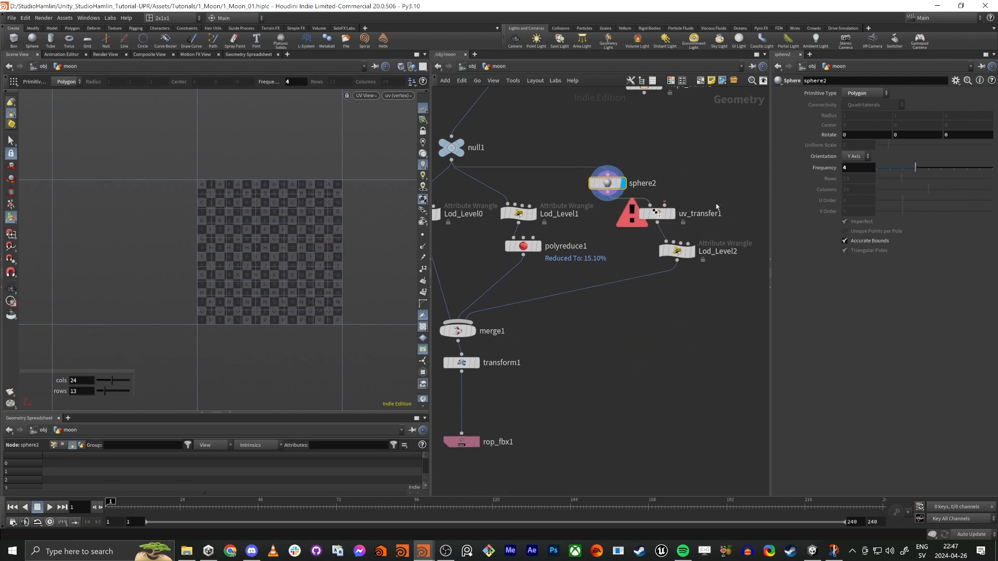
middle_click_drag(616, 187, 563, 246)
left_click_drag(563, 246, 545, 253)
middle_click_drag(545, 252, 614, 255)
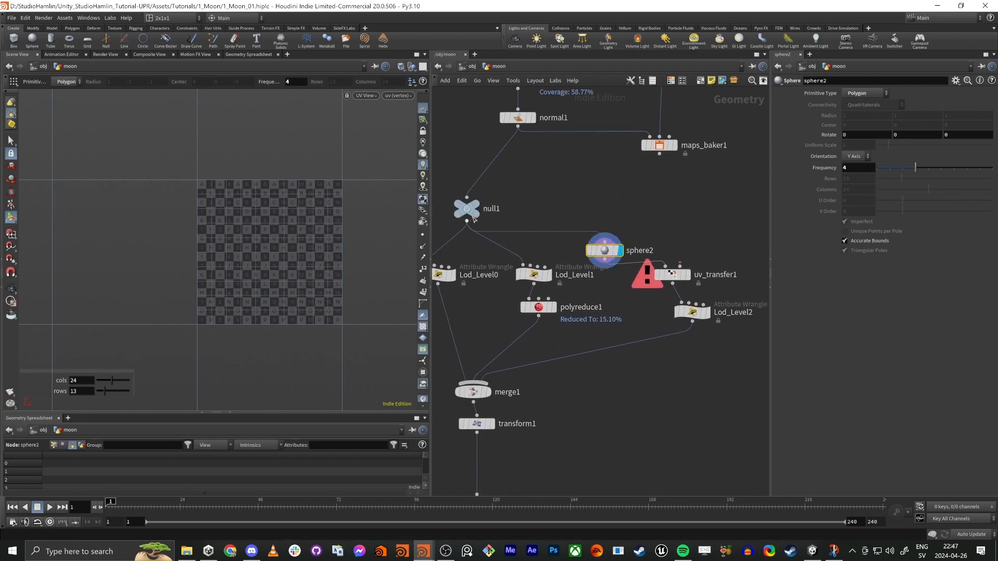
Step: Connect null1 to the second input of uv_transfer1 and display the UV transfer node
left_click_drag(467, 222, 650, 238)
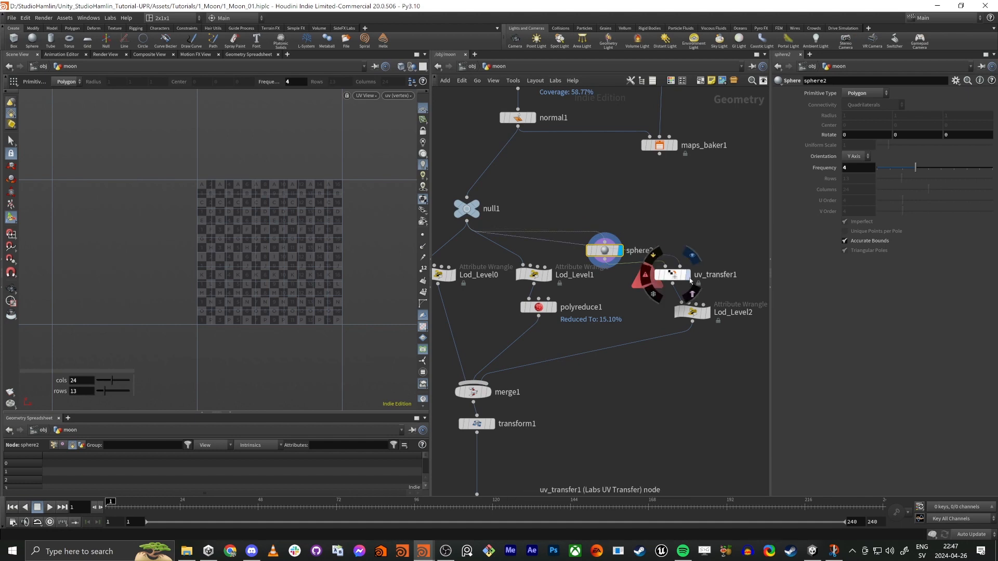
left_click(670, 277)
left_click(671, 278)
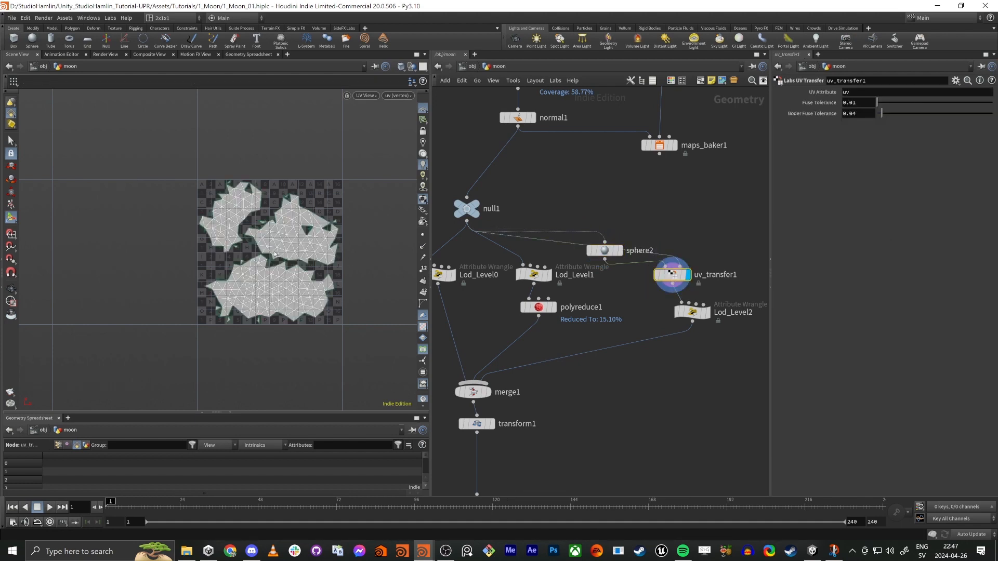
Step: Examine the transferred UV islands of uv_transfer1 and compare them with the UVs of null1
right_click_drag(249, 225, 303, 227, "alt")
middle_click_drag(236, 272, 222, 214, "alt")
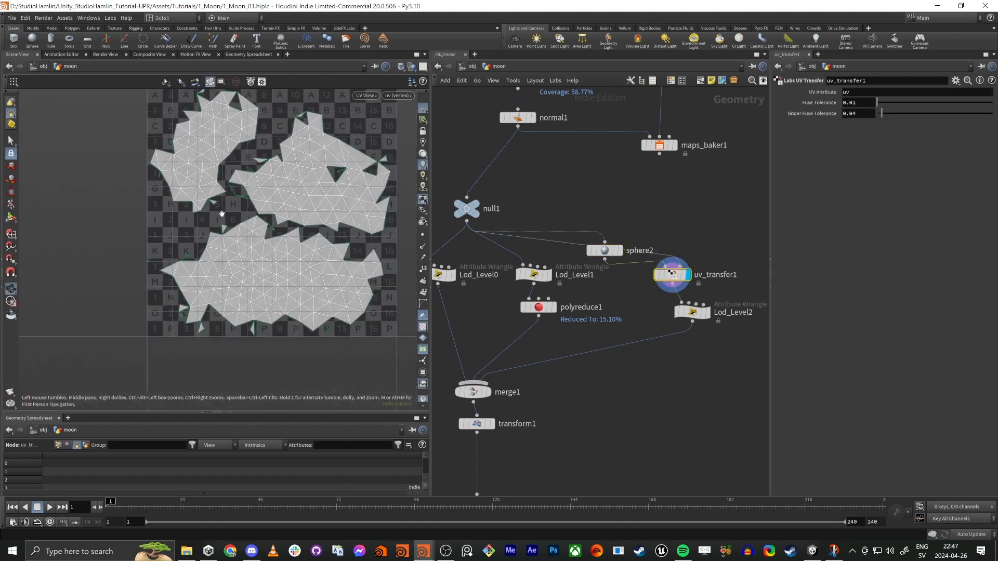
right_click_drag(222, 214, 210, 231, "alt")
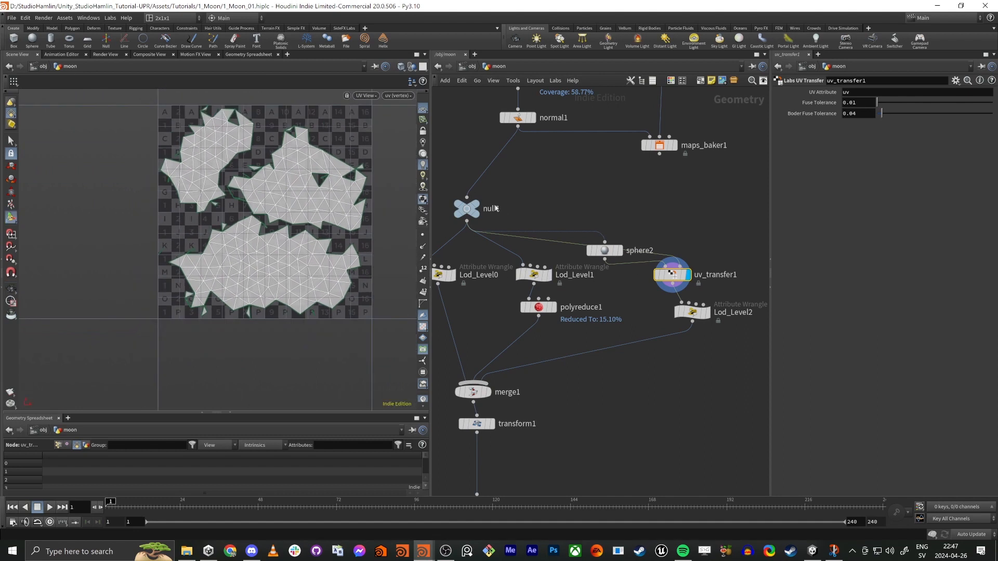
left_click(459, 214)
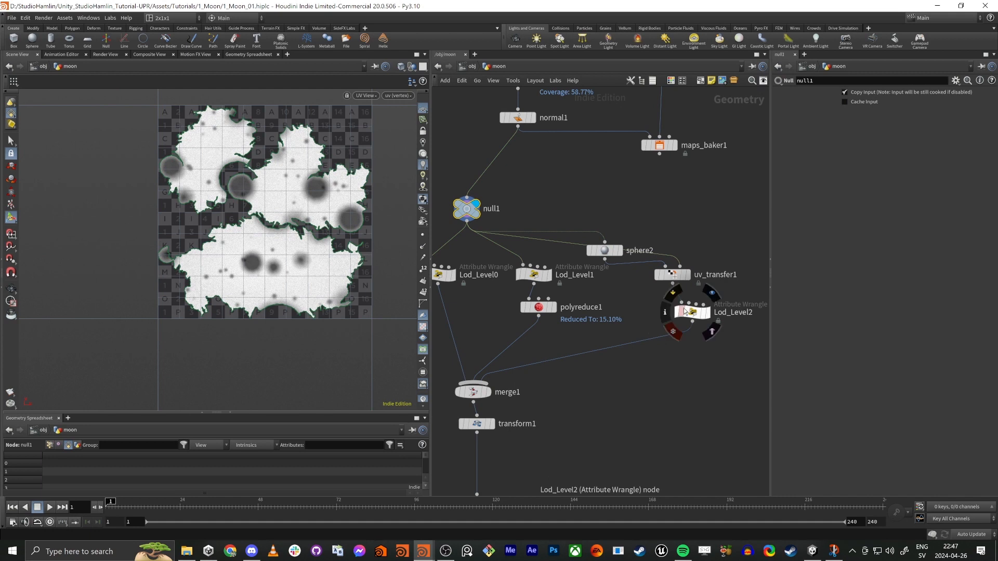
Step: Insert an Attribute Transfer node between uv_transfer1 and Lod_Level2, moving Lod_Level2 down to make room
left_click_drag(692, 312, 696, 359)
key("Tab")
type("uv")
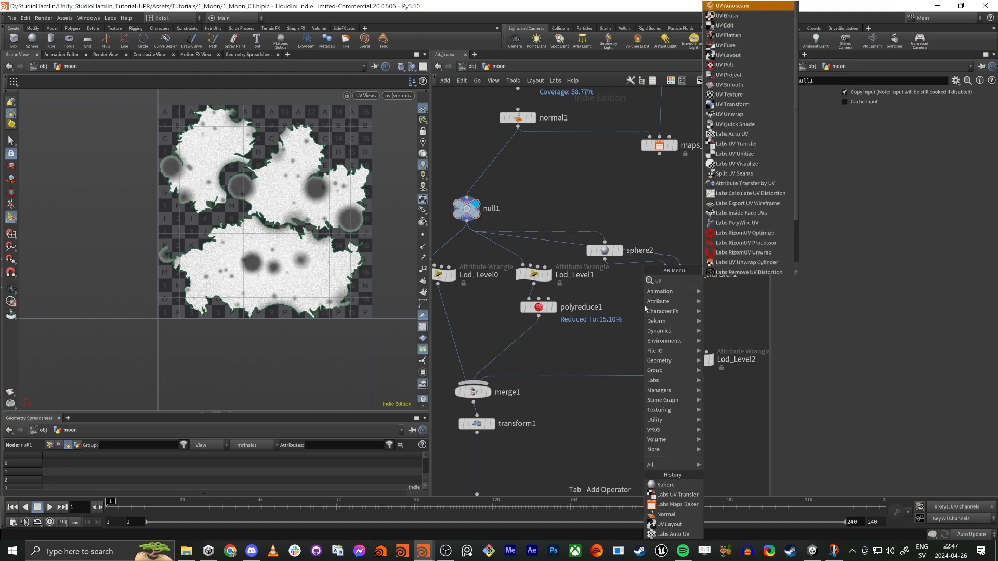
key("BackSpace")
key("BackSpace")
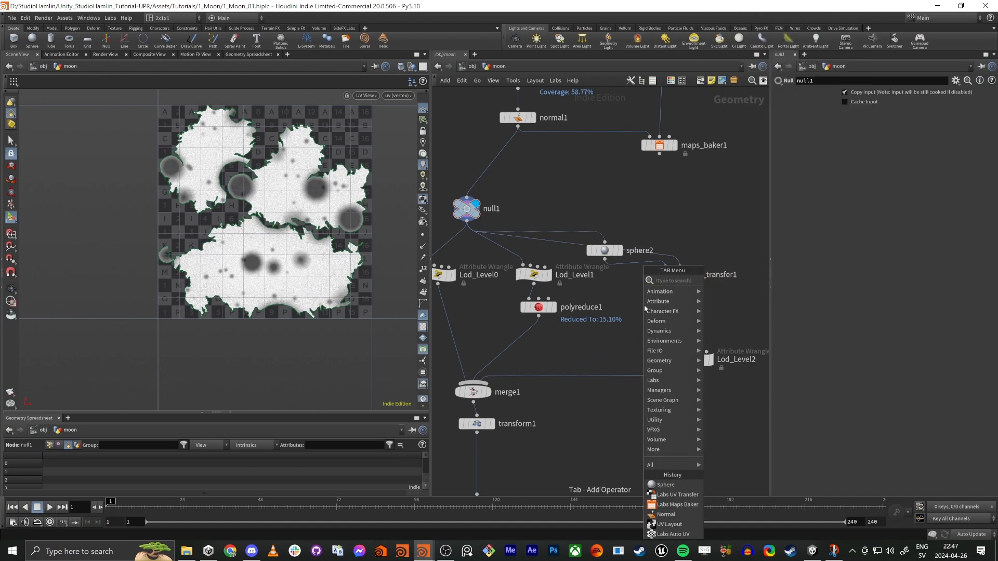
type("att tru")
key("BackSpace")
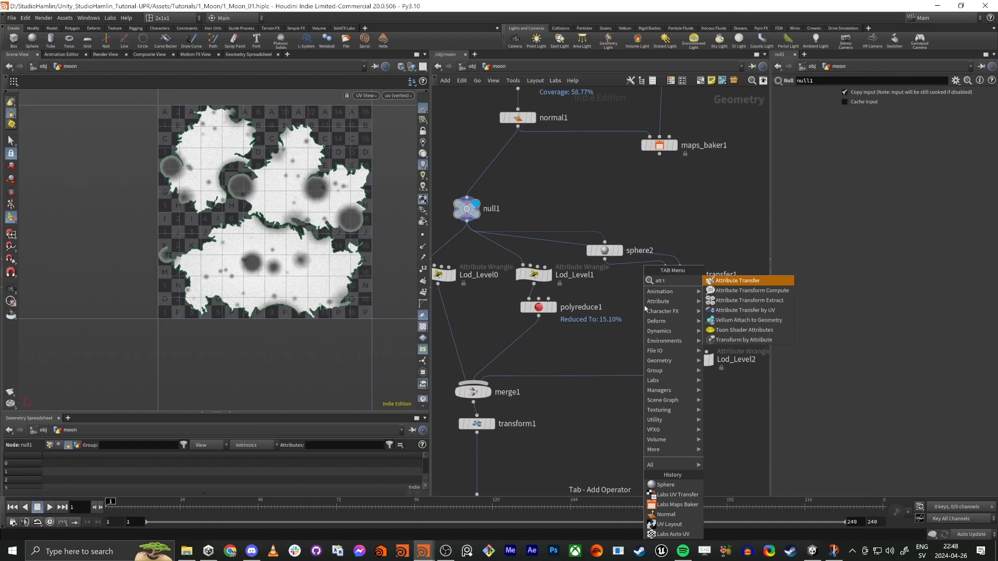
type("a")
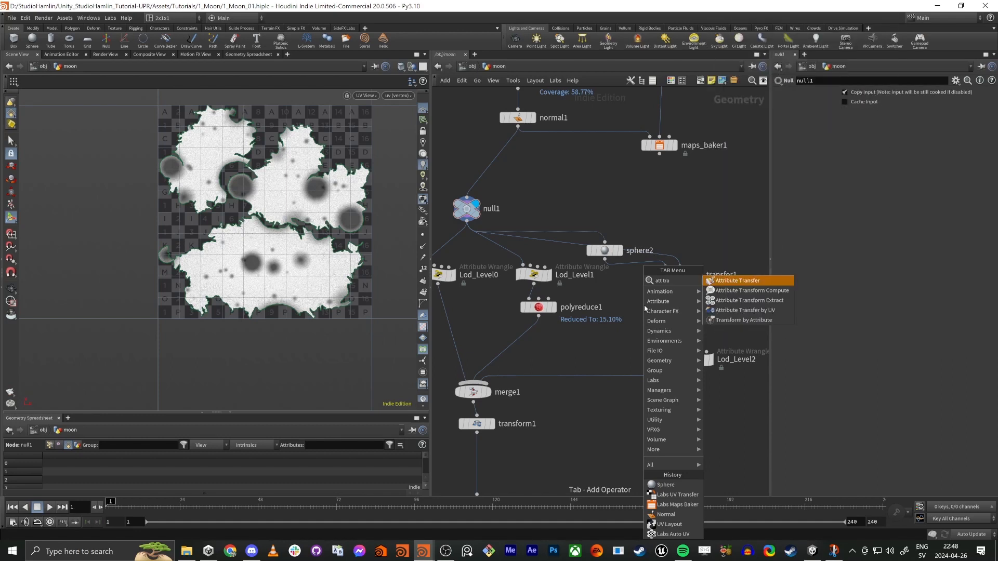
key("Return")
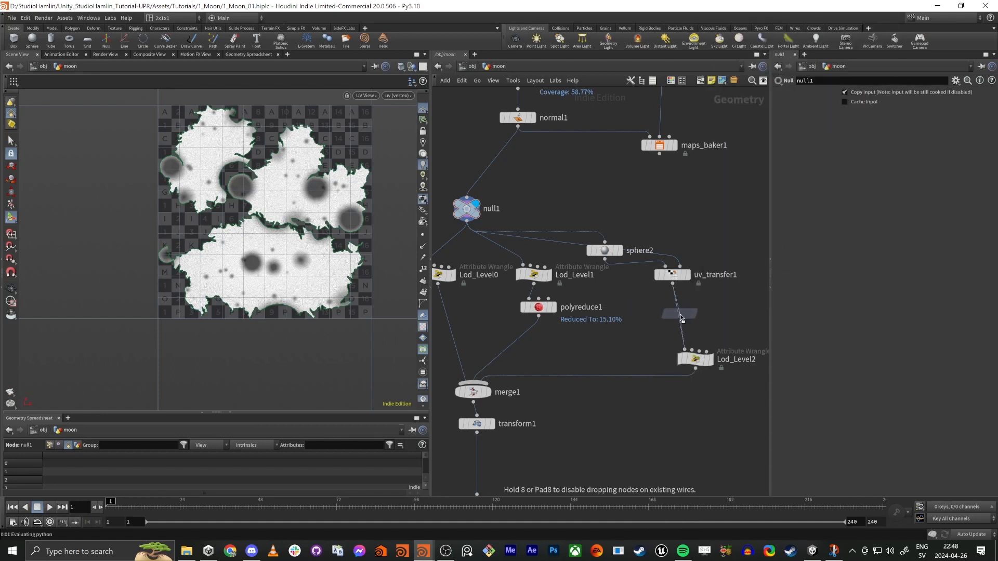
left_click(680, 314)
Step: Connect null1 to the second input of attribtransfer1 and rearrange null1, uv_transfer1 and attribtransfer1 for clearer wiring
left_click(686, 301)
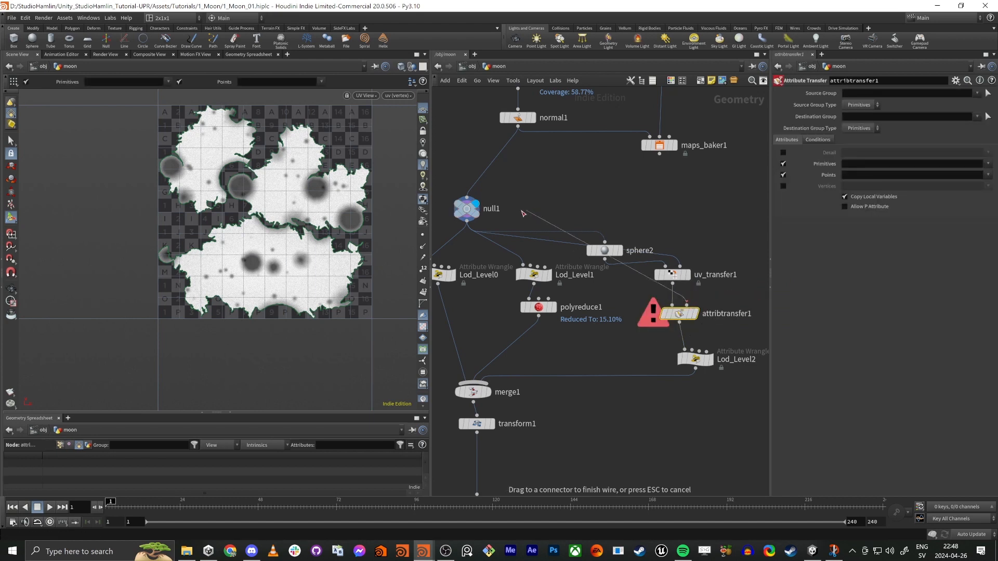
left_click(466, 221)
left_click_drag(466, 208, 605, 176)
left_click_drag(658, 286, 651, 286)
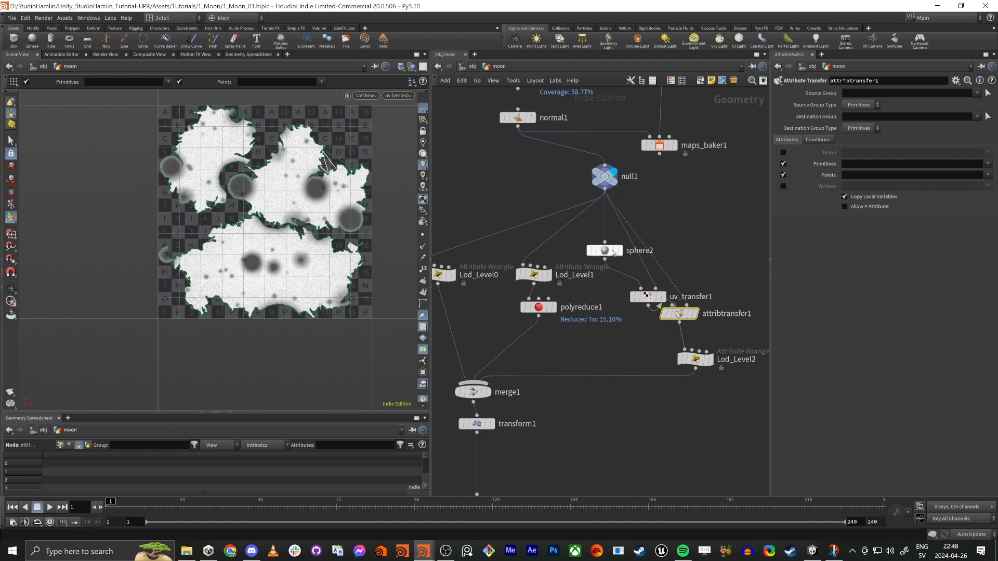
left_click_drag(681, 314, 698, 315)
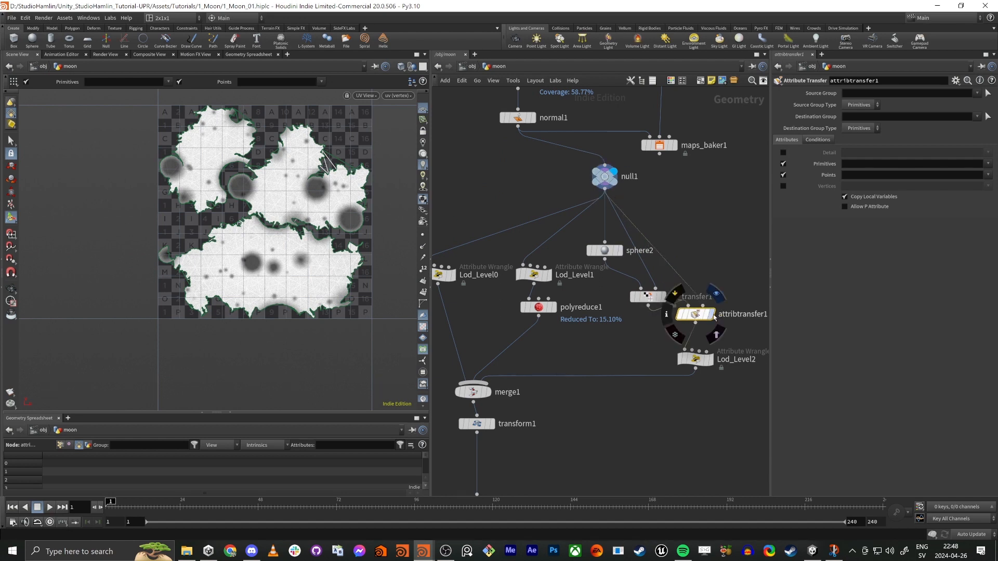
Step: Display attribtransfer1, disable its primitive attributes and transfer only the point colour attribute Cd
left_click(716, 295)
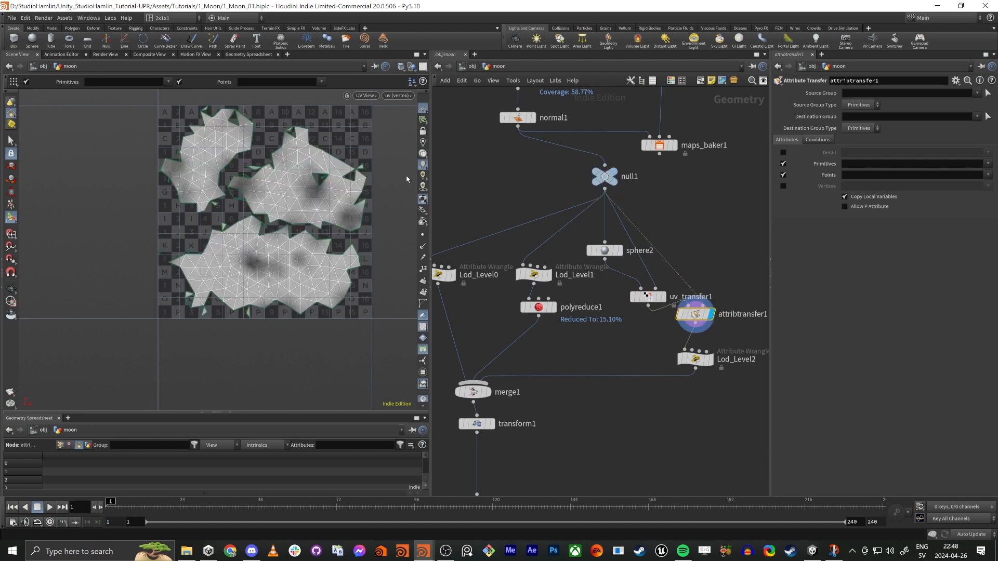
left_click(783, 165)
left_click(988, 174)
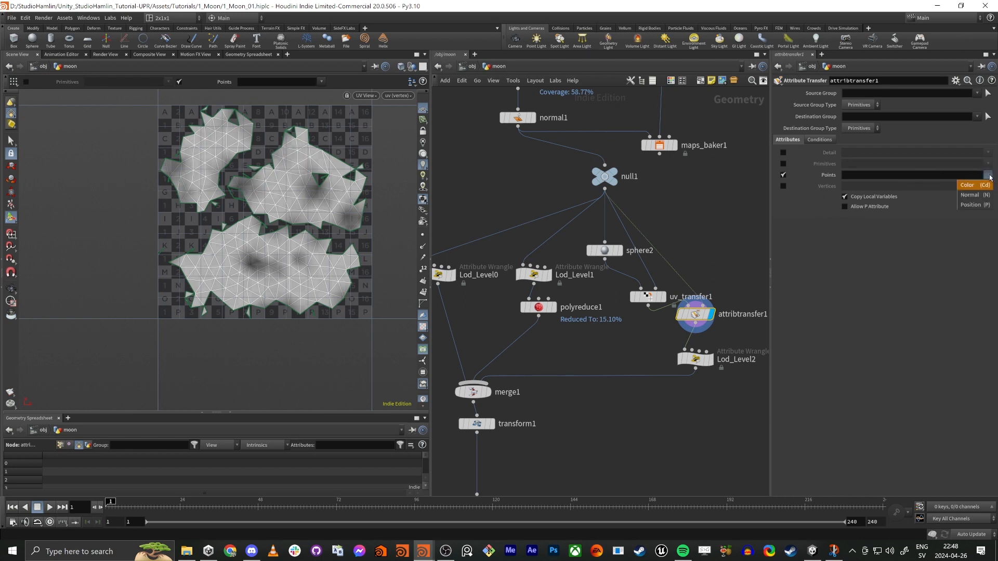
left_click(974, 196)
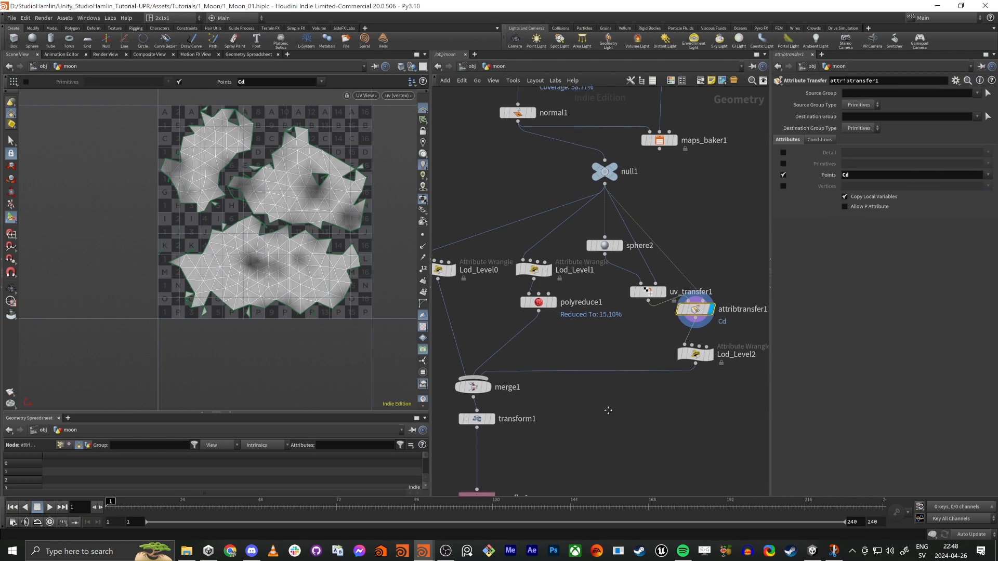
Step: Display Lod_Level2 and save the rop_fbx1 output $HIP/Moon.fbx to disk
middle_click_drag(606, 408, 622, 377)
left_click(717, 333)
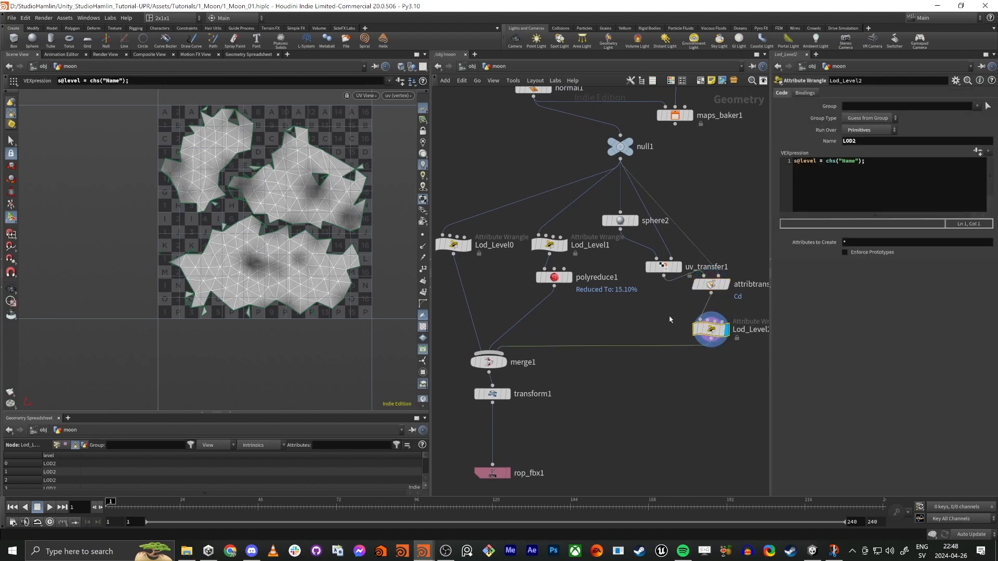
left_click_drag(739, 200, 616, 361)
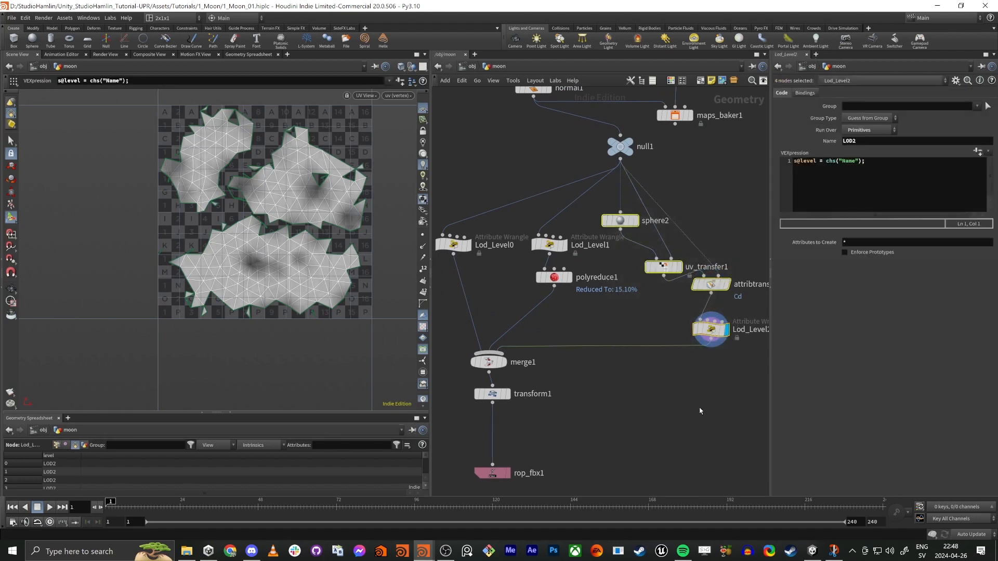
left_click(689, 382)
middle_click_drag(563, 443, 613, 385)
left_click(543, 414)
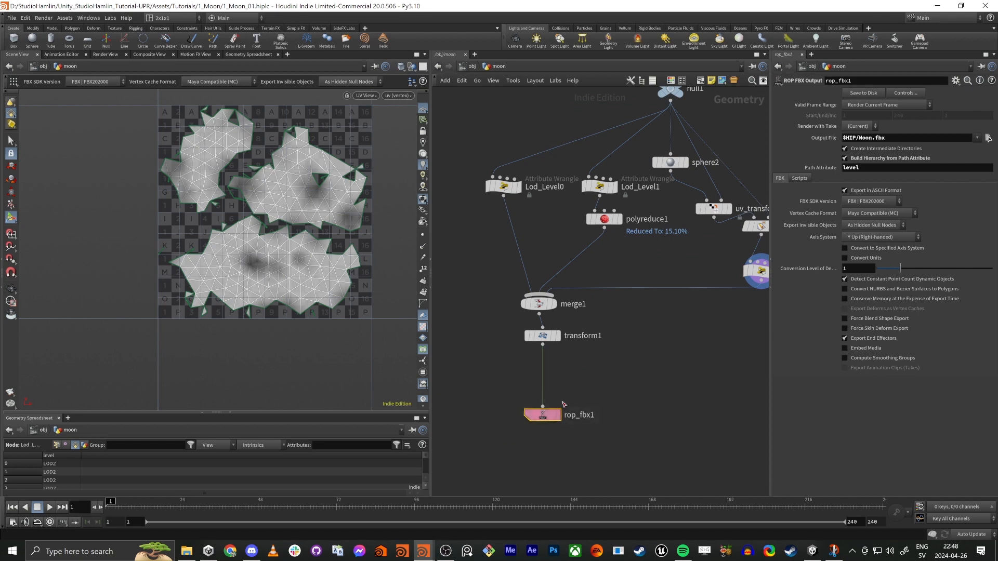
left_click(865, 93)
Step: Switch to Unity and preview the Moon's LOD Group at the LOD 2 range, at about 1% screen size
key("alt+Tab")
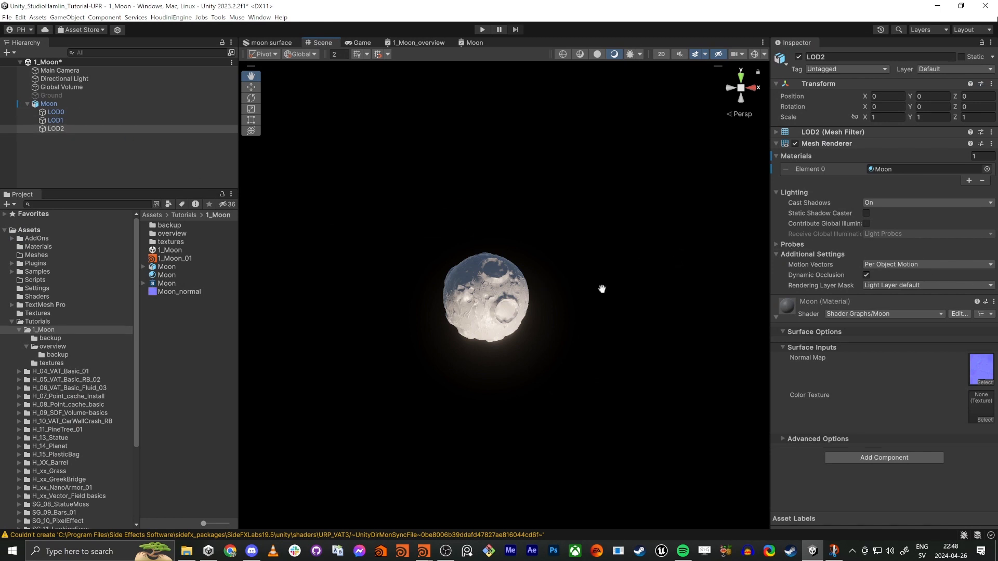
left_click(76, 106)
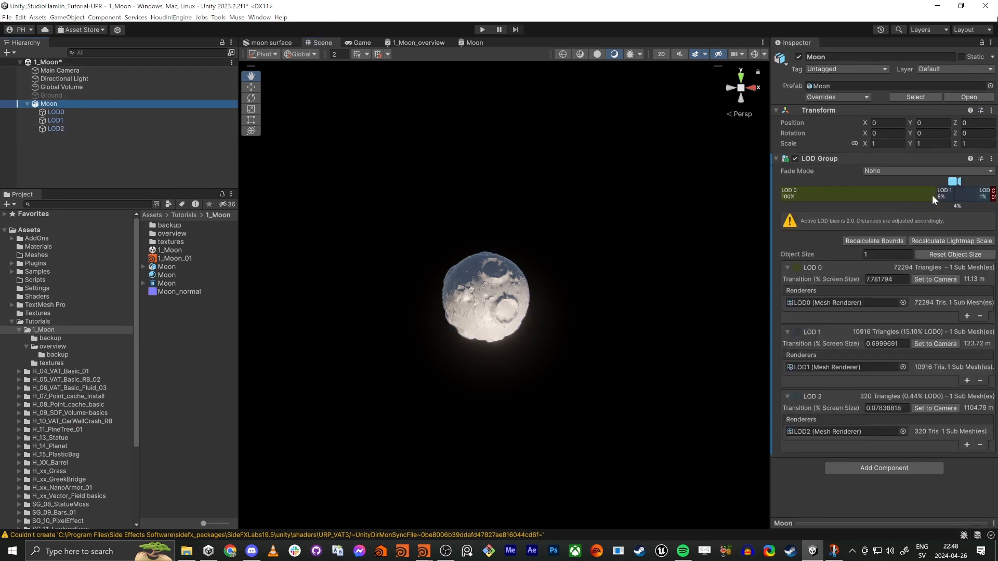
left_click_drag(954, 181, 974, 184)
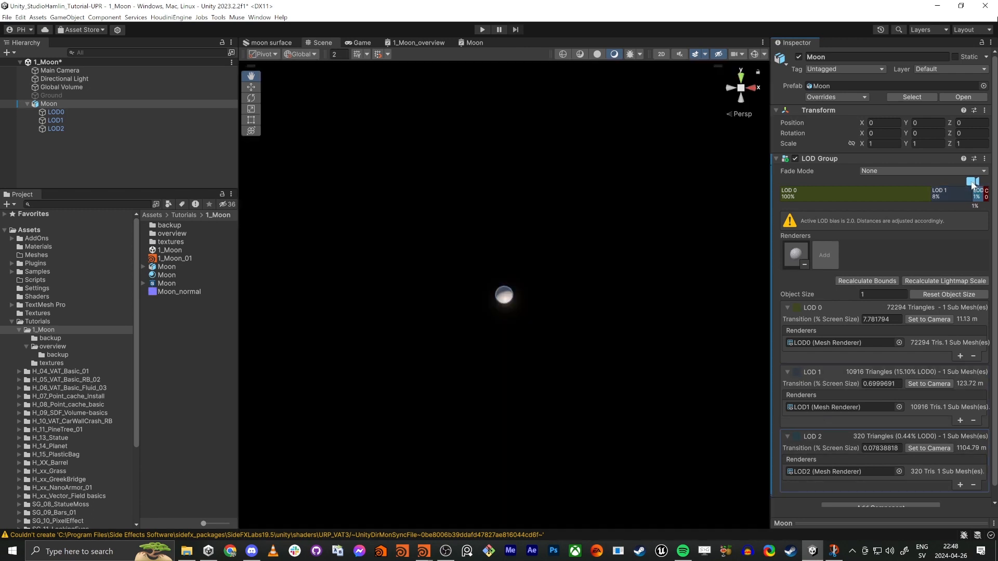
key("w")
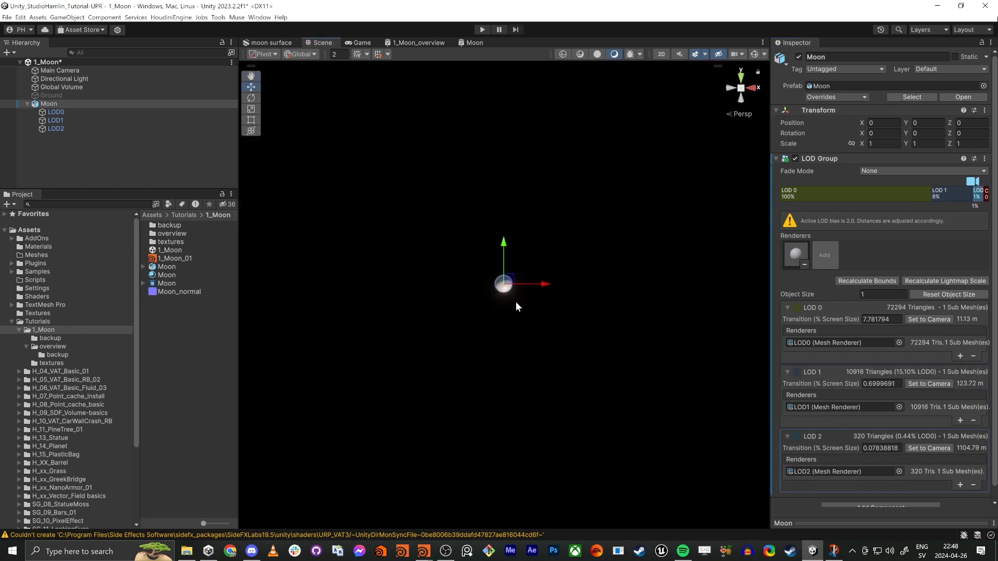
left_click_drag(517, 305, 522, 307, "alt")
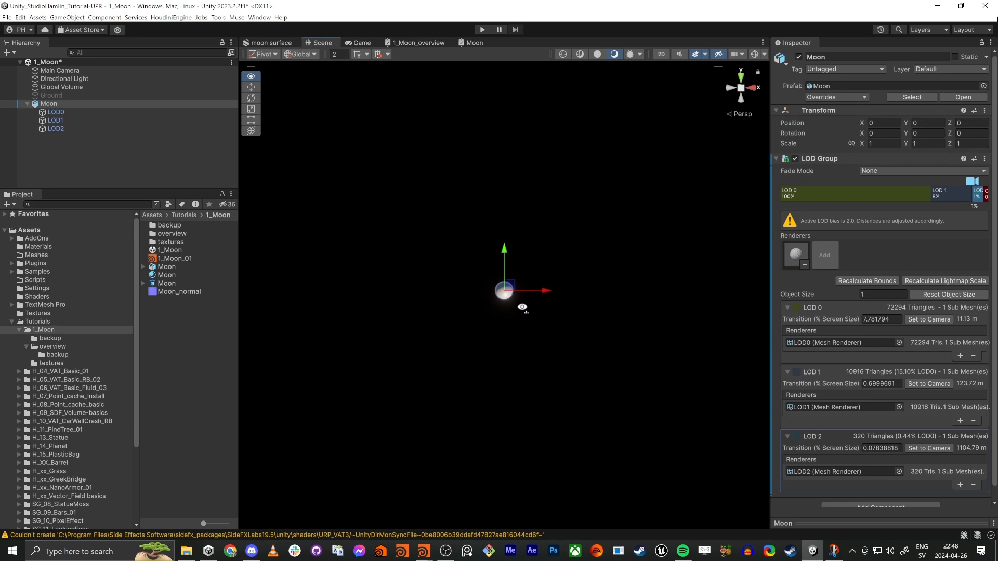
Step: Compare the LOD0, LOD1 and LOD2 meshes of the Moon up close, checking the normal map details on LOD2
left_click(163, 171)
scroll(477, 248, "up", 10)
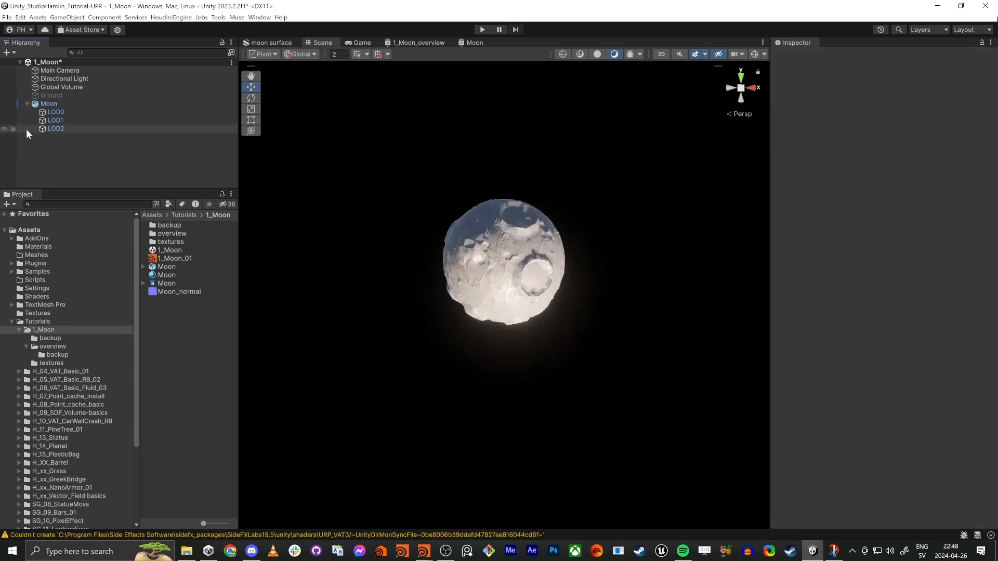
left_click(52, 129)
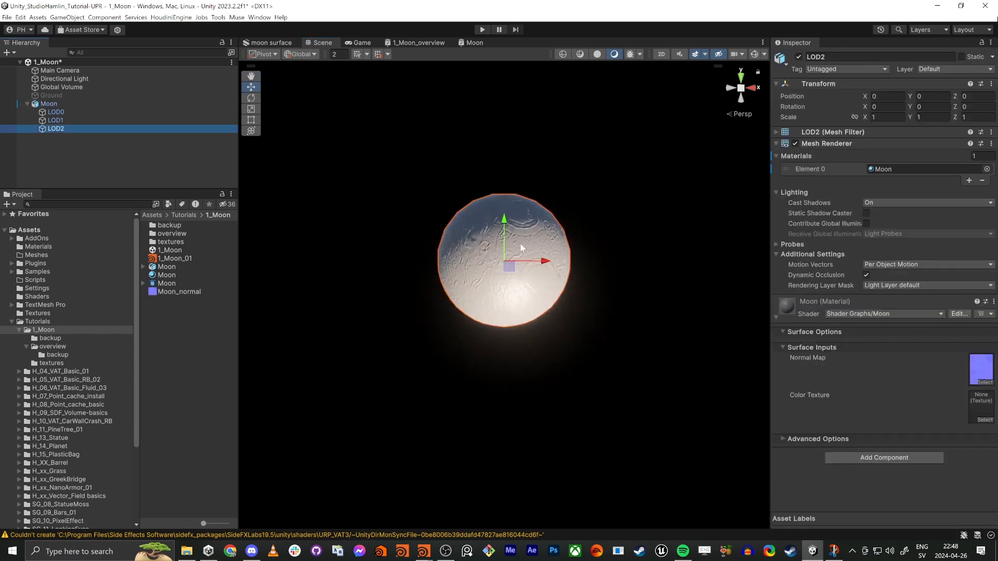
scroll(498, 232, "up", 8)
scroll(498, 232, "down", 4)
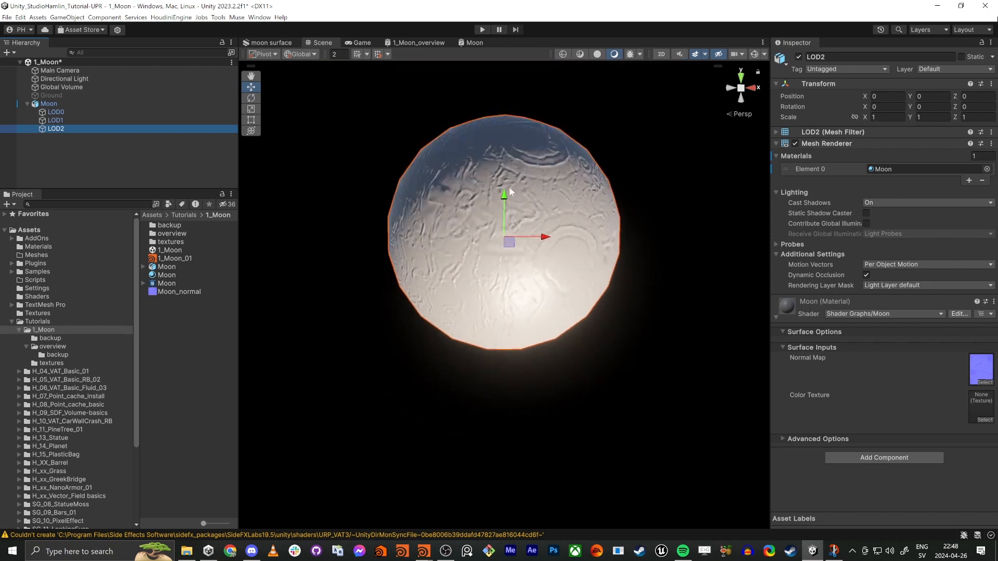
left_click(53, 121)
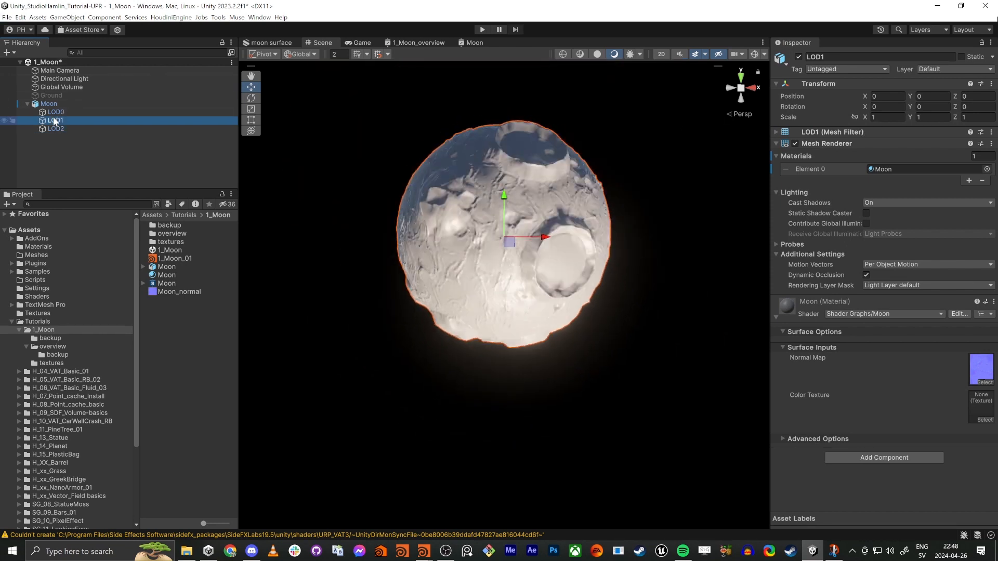
left_click(56, 113)
left_click(58, 121)
left_click(64, 129)
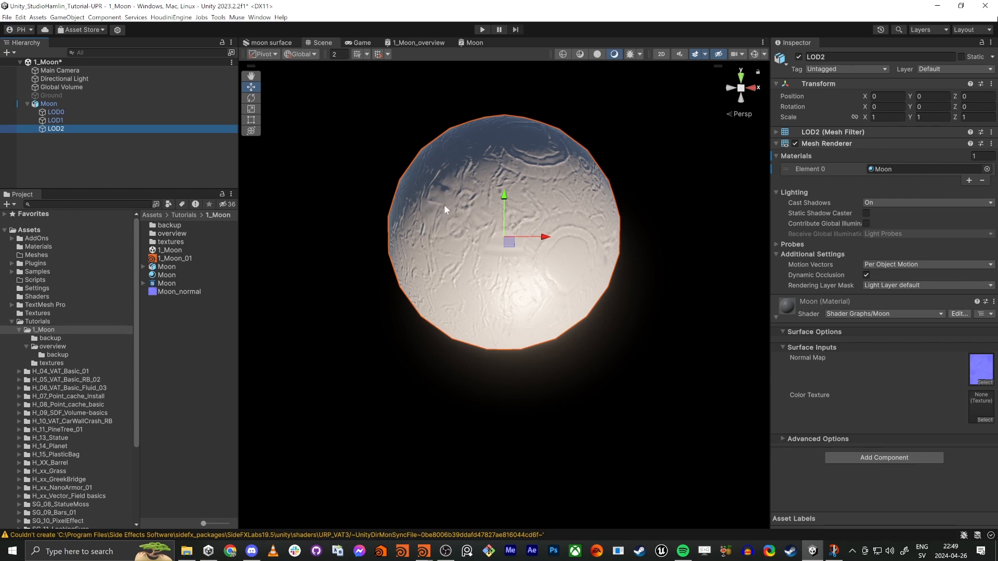
Step: Compare LOD1 with LOD2, viewing LOD2 in wireframe before restoring the lit scene view
left_click(60, 122)
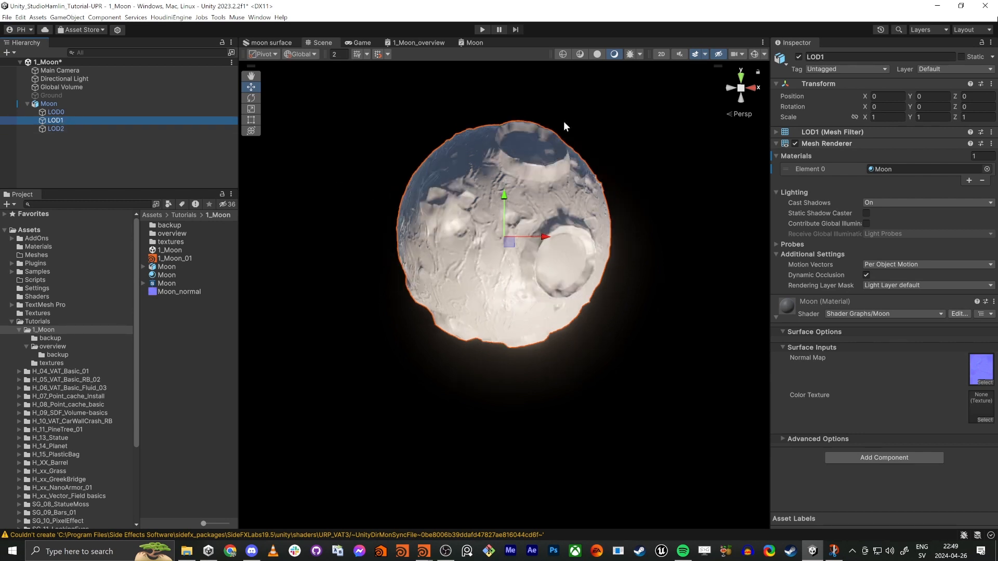
left_click(561, 54)
left_click(58, 129)
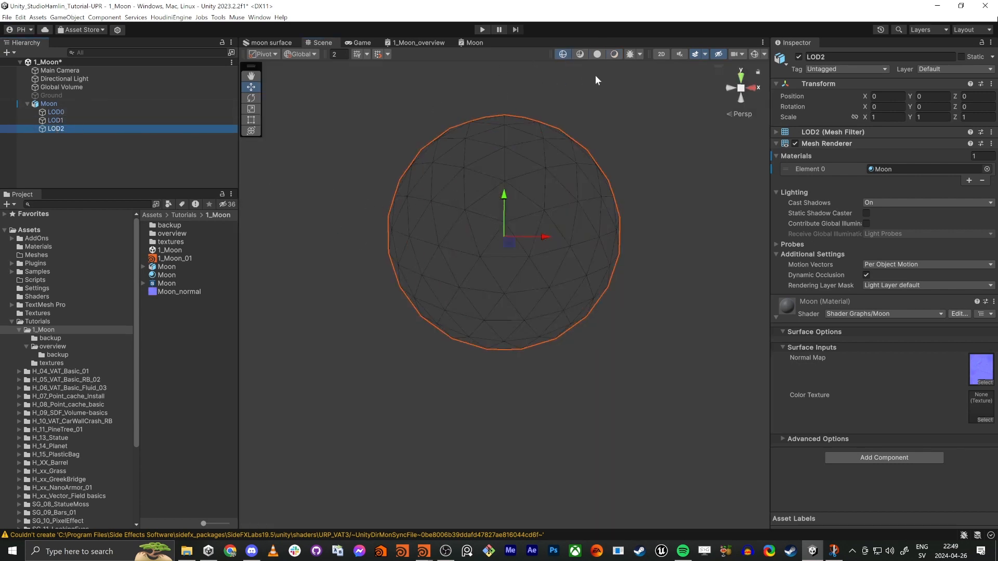
left_click(614, 55)
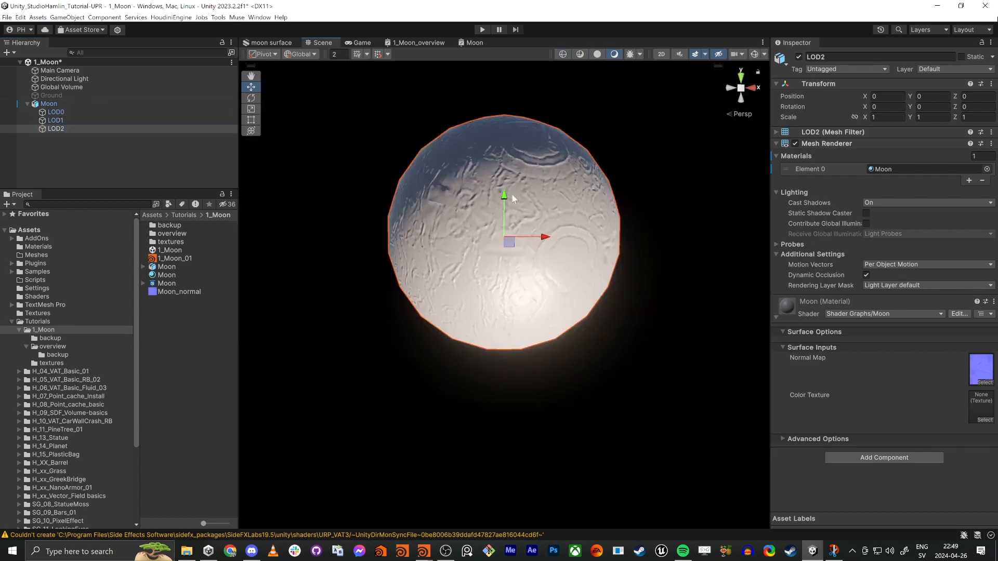
Step: Select the Moon and check how its LOD Group switches between LOD 1 and LOD 0 at different distances
left_click(49, 104)
scroll(506, 272, "down", 6)
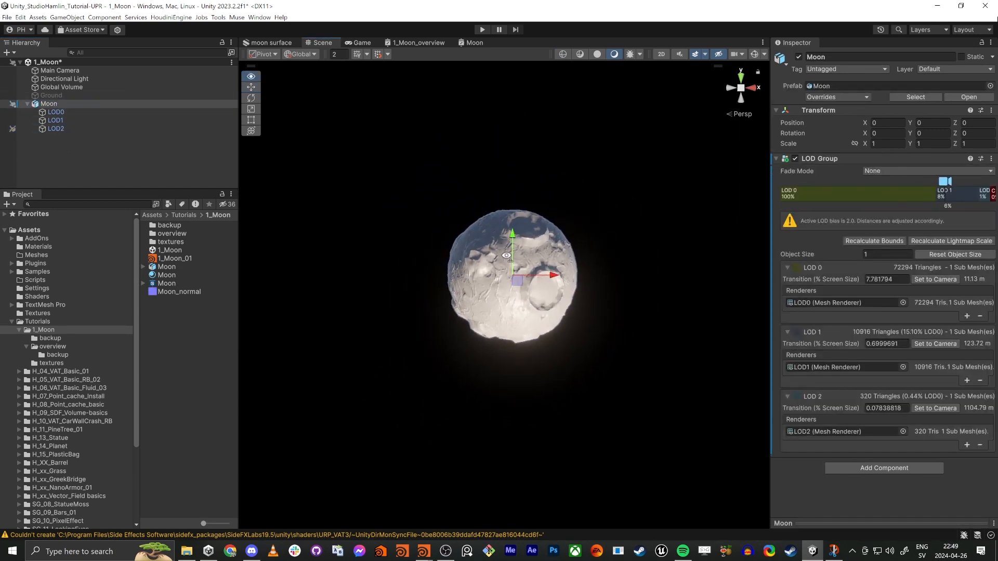
scroll(508, 268, "up", 8)
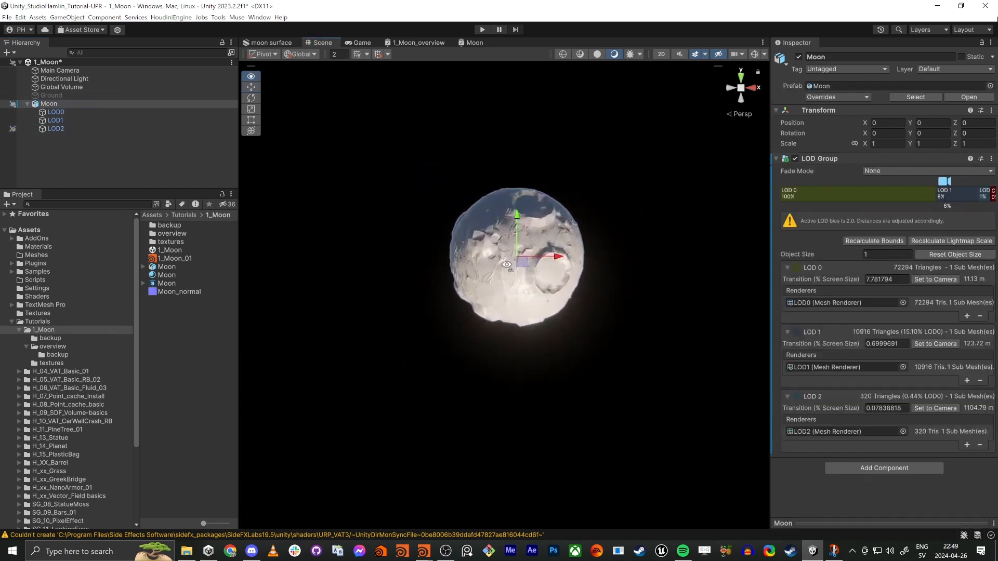
left_click_drag(510, 262, 474, 269, "alt")
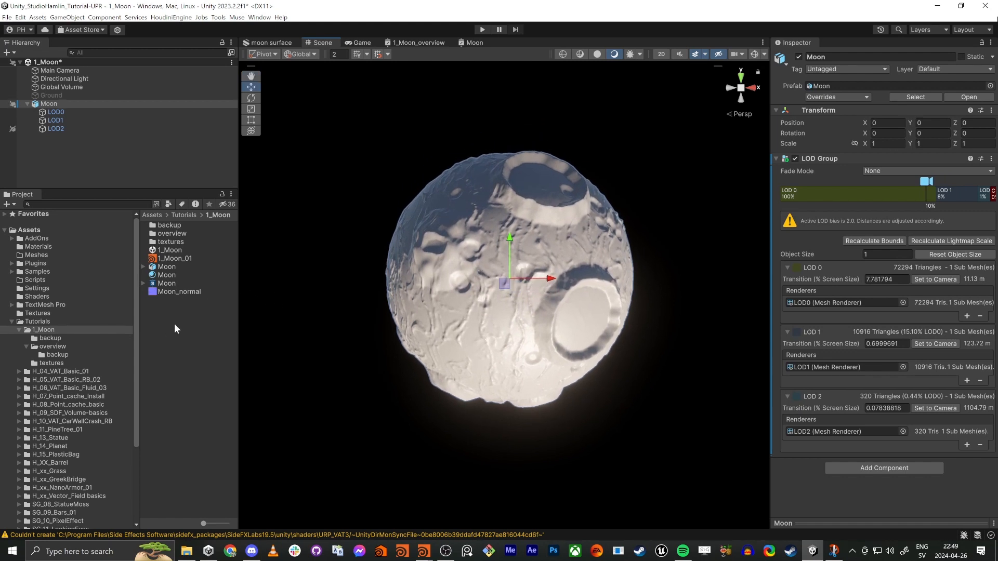
Step: Open the Moon shader graph, after a look at the generated moon surface textures, and add a Triplanar node
double_click(163, 284)
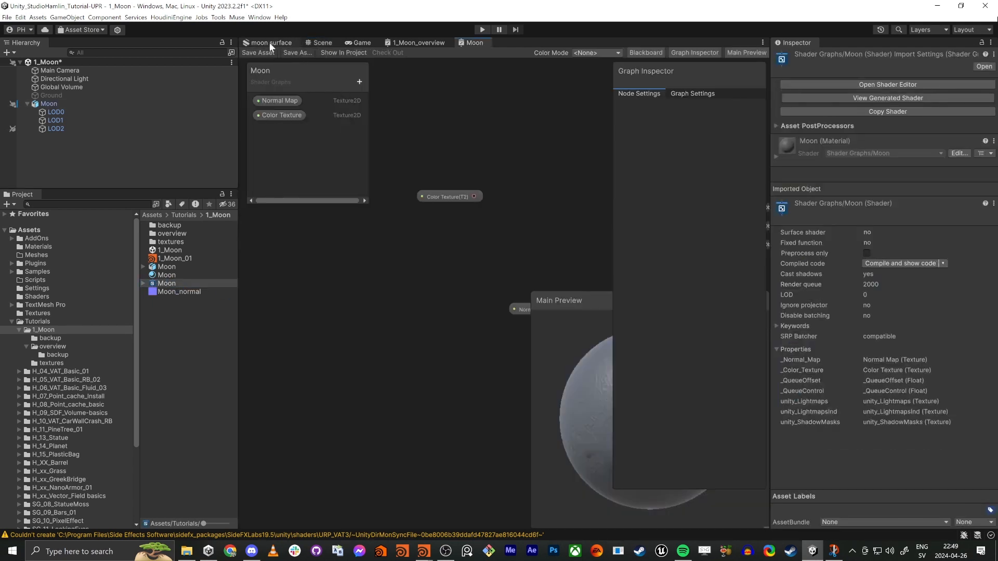
left_click(269, 42)
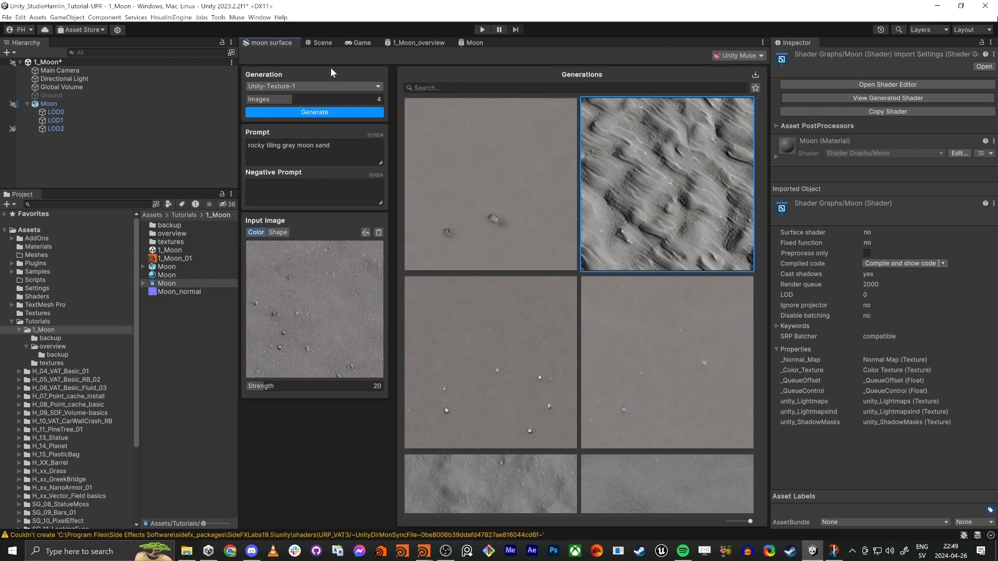
left_click(320, 41)
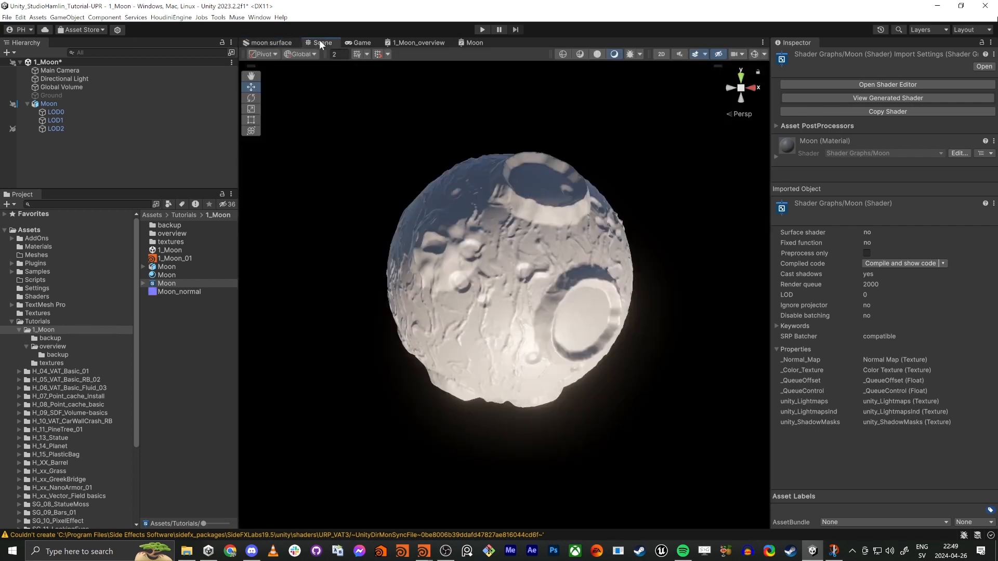
double_click(166, 284)
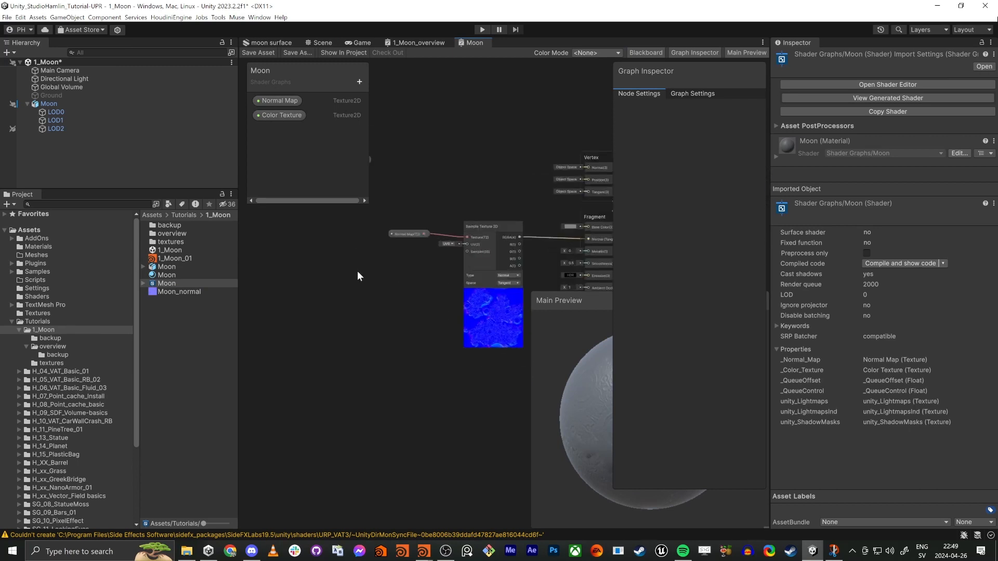
key("space")
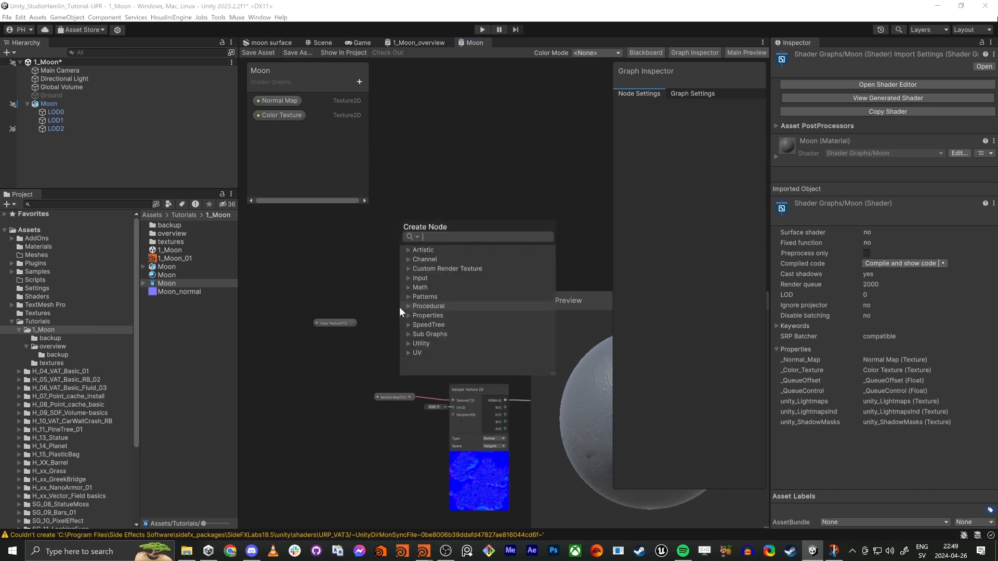
type("tri")
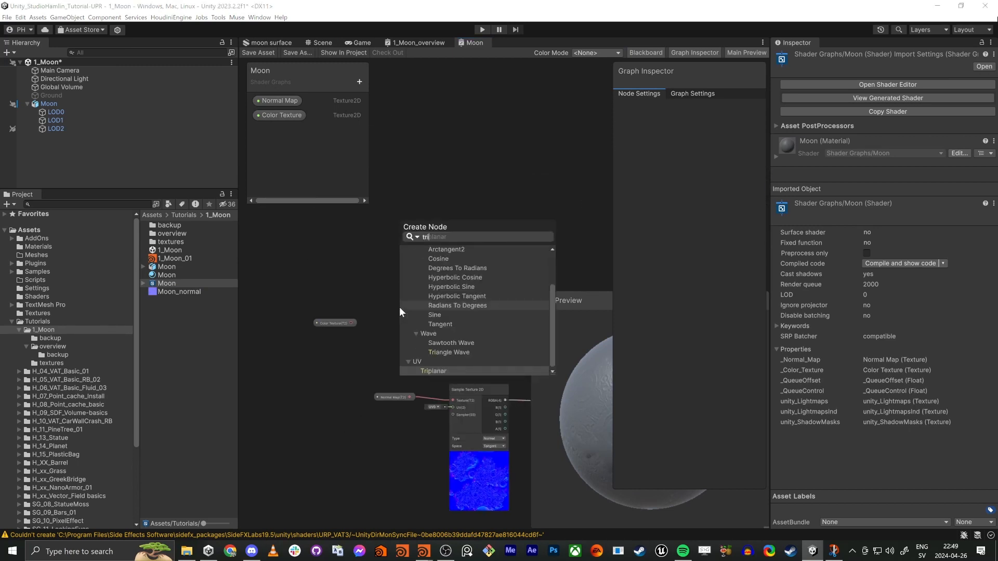
type("p")
key("Return")
scroll(319, 340, "up", 3)
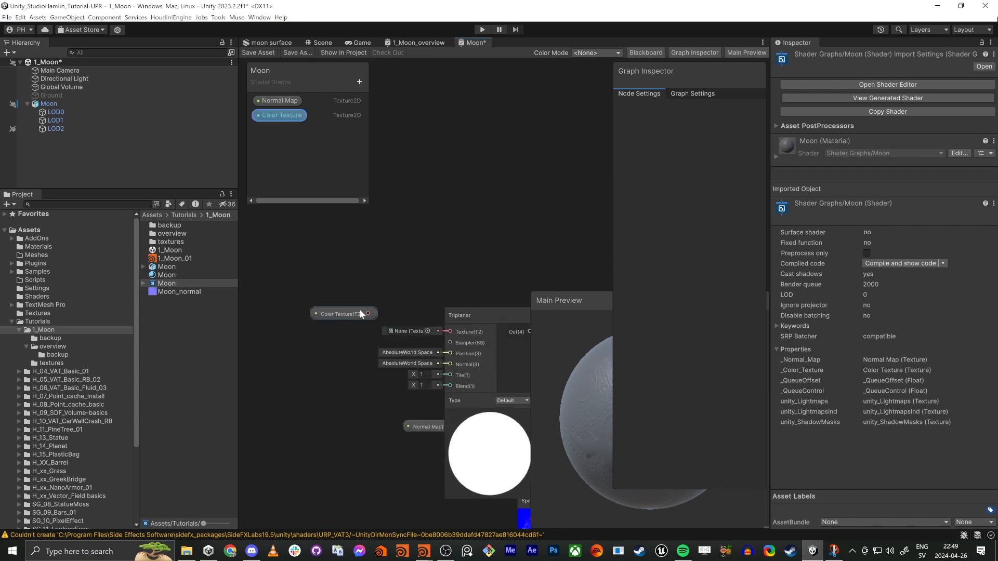
Step: Connect the Color Texture property to the Triplanar node's Texture input and arrange both nodes above the normal map nodes
left_click(361, 314)
left_click_drag(457, 331, 299, 314)
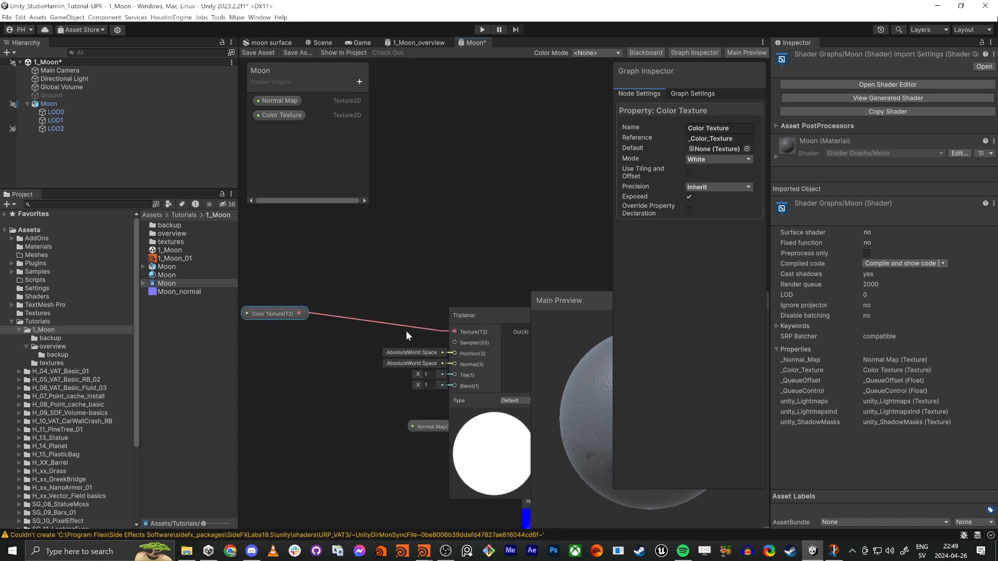
left_click_drag(480, 315, 466, 197)
left_click_drag(281, 314, 291, 218)
middle_click_drag(327, 296, 343, 358)
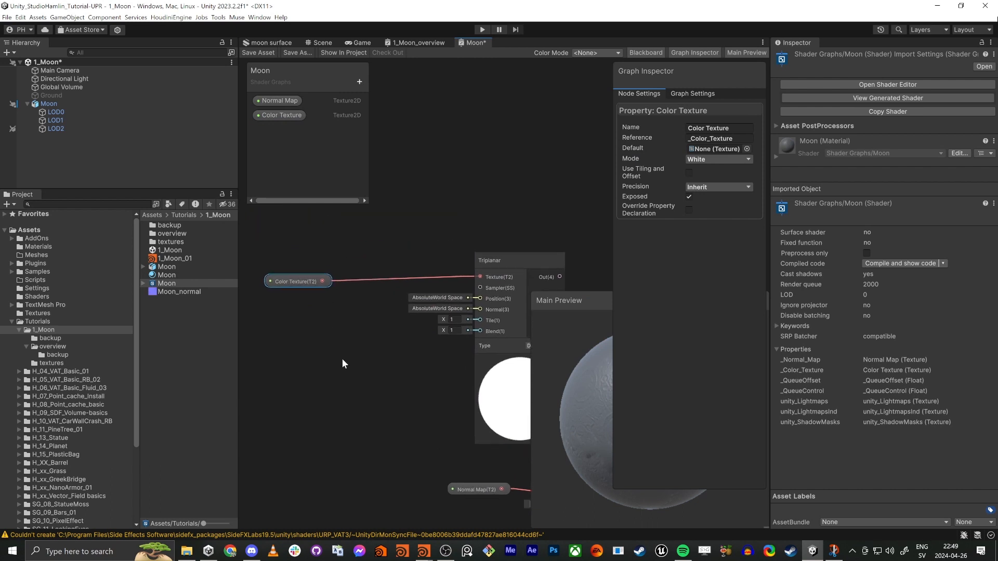
left_click_drag(308, 279, 310, 258)
middle_click_drag(436, 391, 391, 380)
Step: Add a Float property named baseColorTiling to the Moon shader graph
left_click(358, 83)
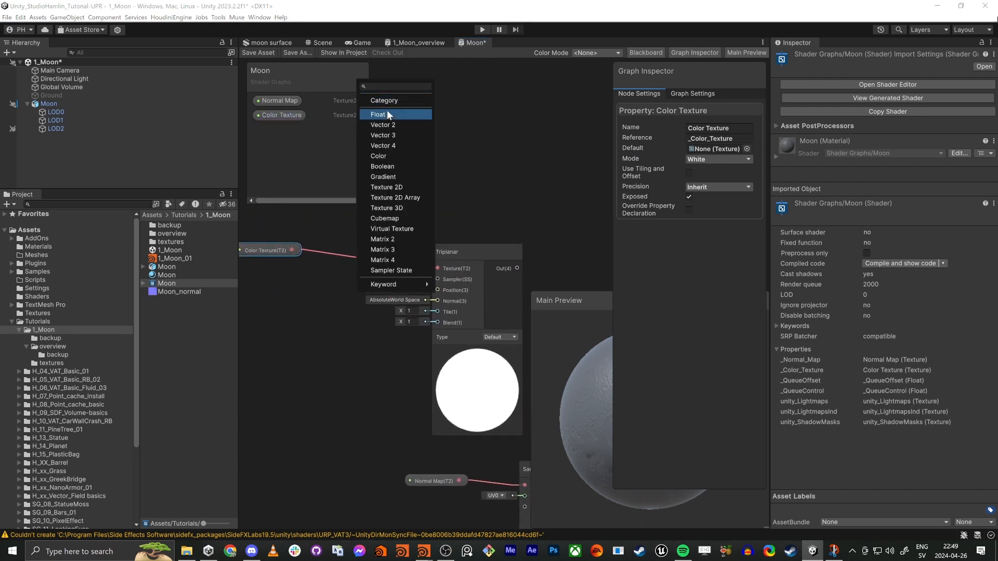
left_click(386, 112)
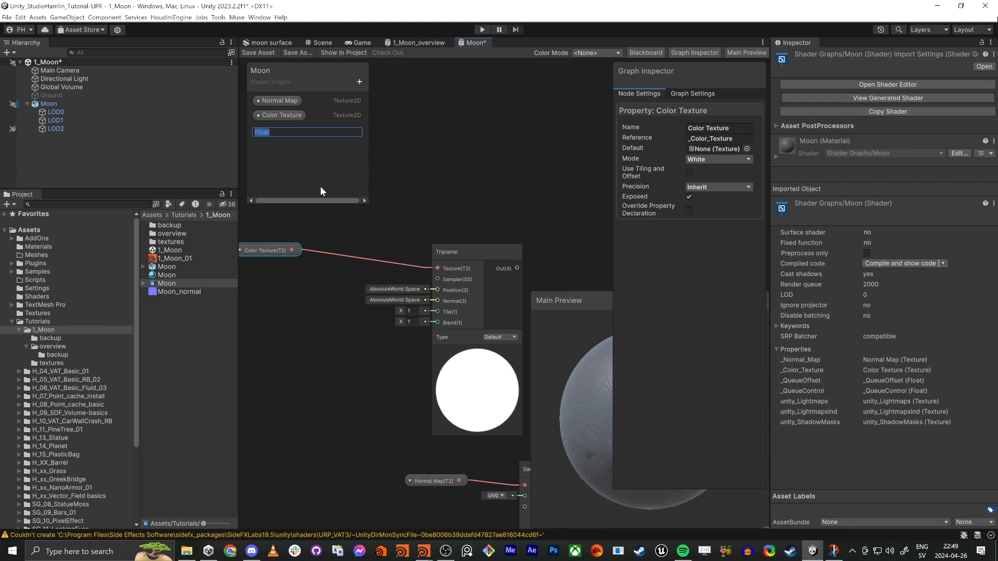
type("baseColorTiling")
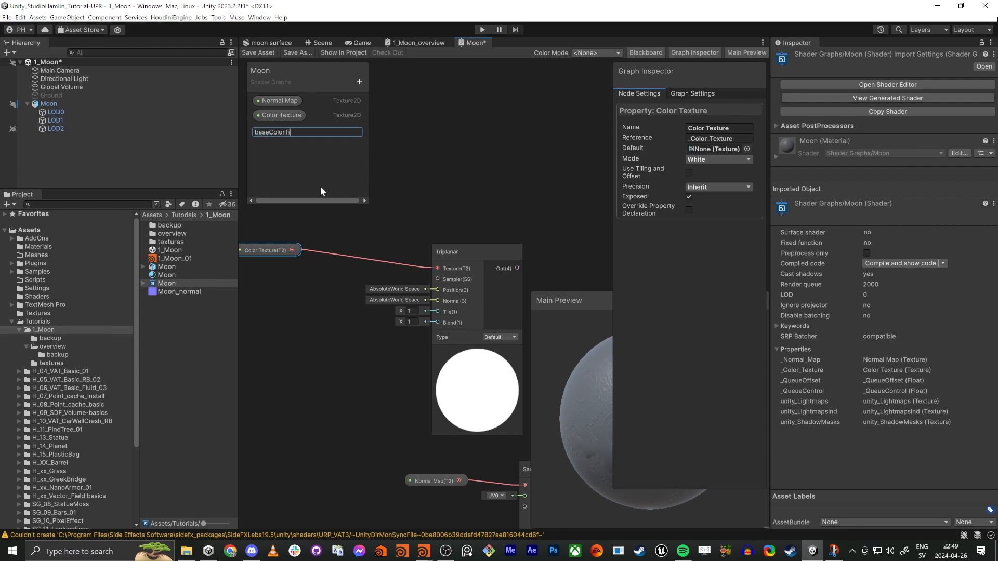
key("Return")
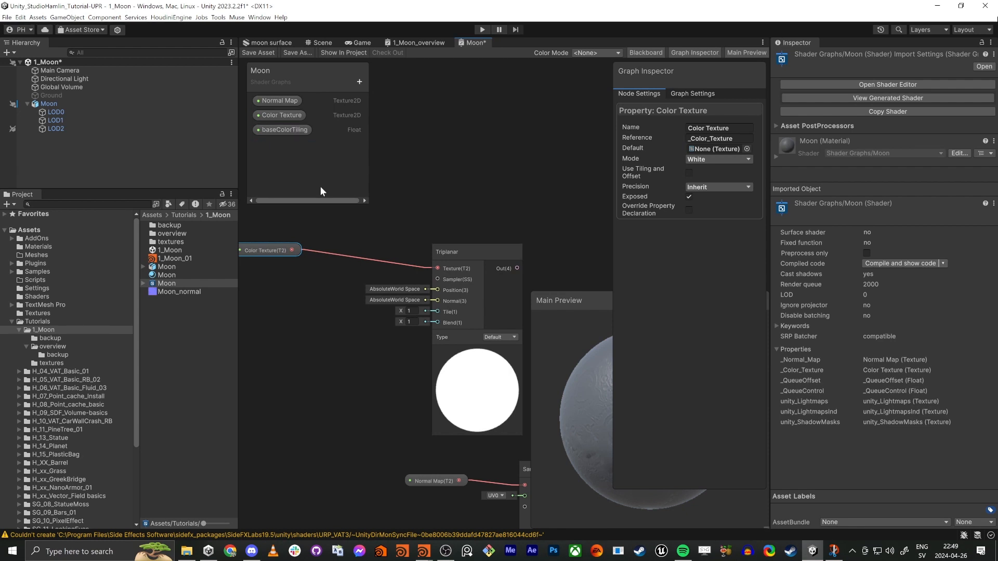
Step: Connect baseColorTiling to the Triplanar node's Tile input and set the property's default value to 10
left_click_drag(292, 128, 348, 333)
left_click_drag(439, 312, 402, 344)
left_click_drag(393, 343, 320, 318)
left_click(284, 131)
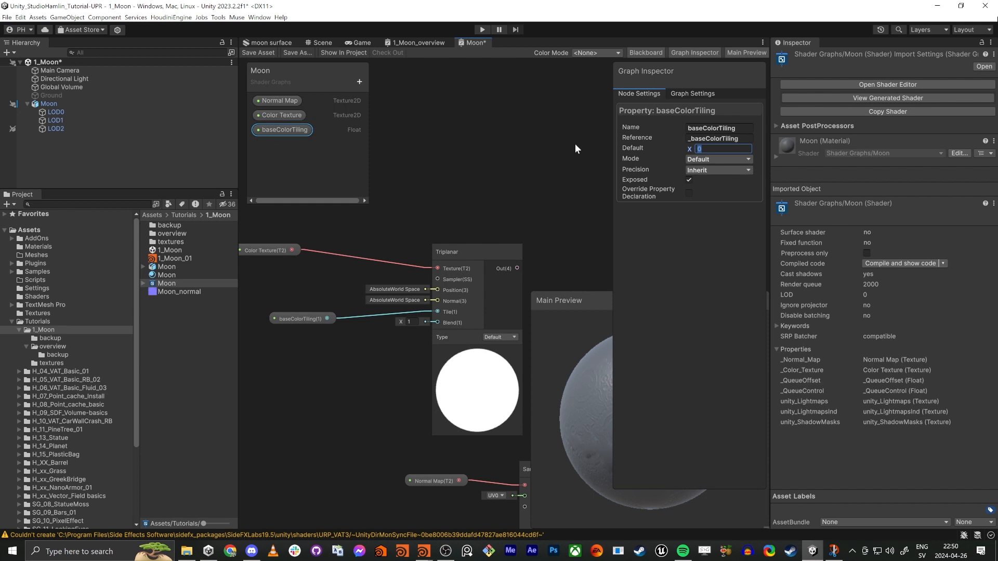
type("10")
Step: Connect the Triplanar node's output to the Fragment block's Base Color
middle_click_drag(569, 160, 450, 125)
scroll(450, 125, "down", 1)
scroll(451, 125, "down", 3)
middle_click_drag(471, 188, 432, 248)
left_click_drag(491, 363, 383, 247)
middle_click_drag(388, 246, 526, 276)
Step: Set moonRef_02 from the textures folder as the Color Texture property's default and save the shader graph
left_click(263, 115)
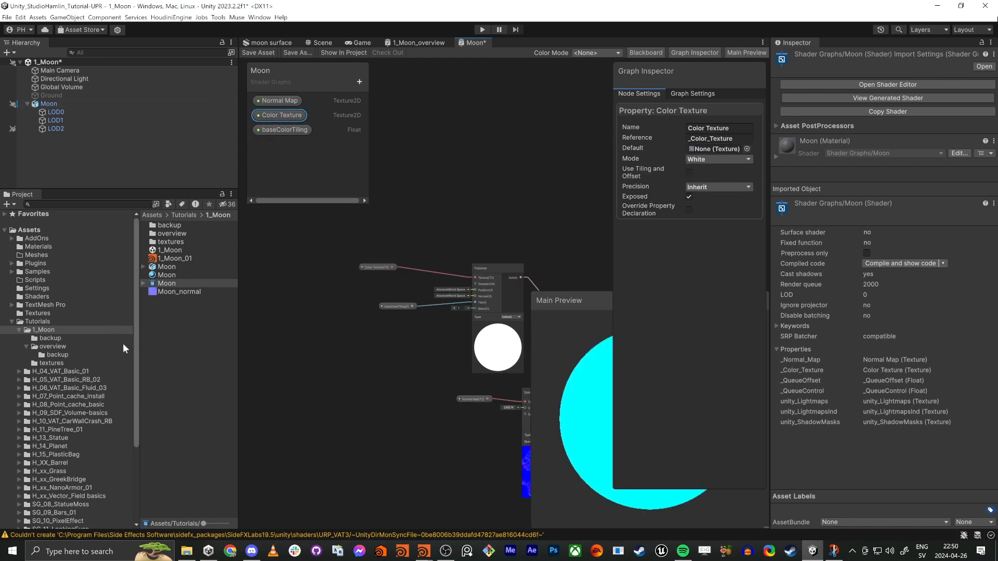
left_click(51, 363)
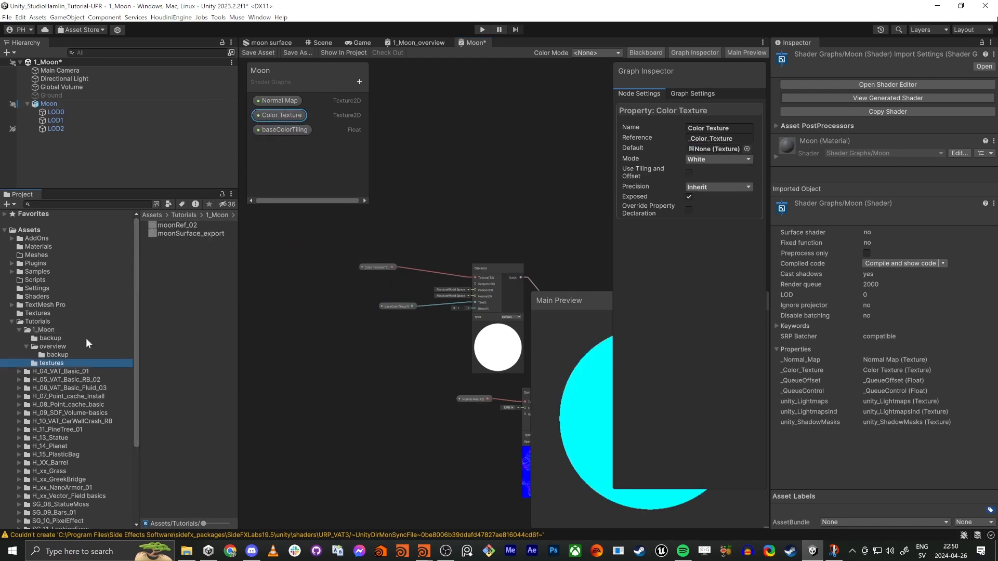
left_click(167, 235)
left_click_drag(166, 227, 736, 150)
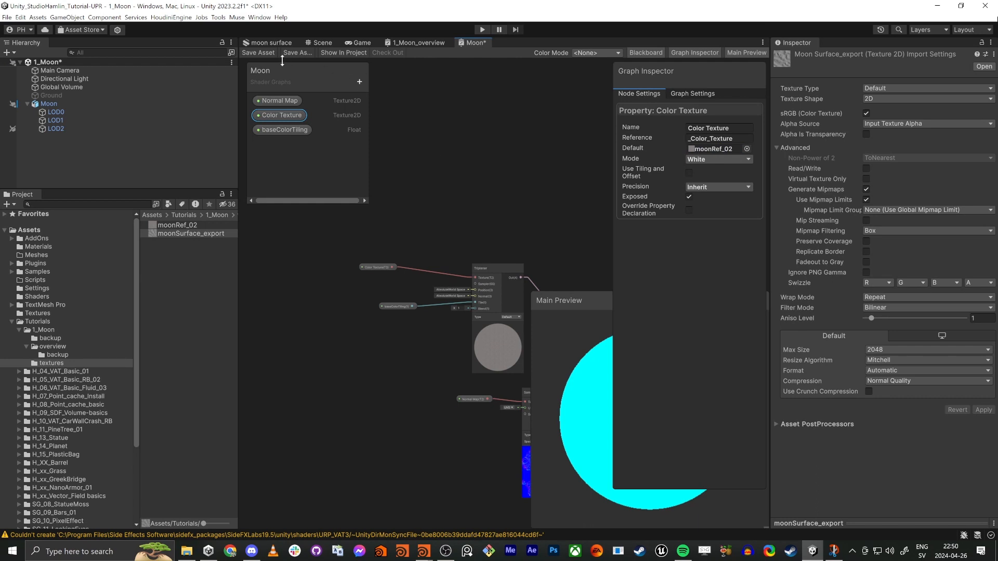
left_click(257, 53)
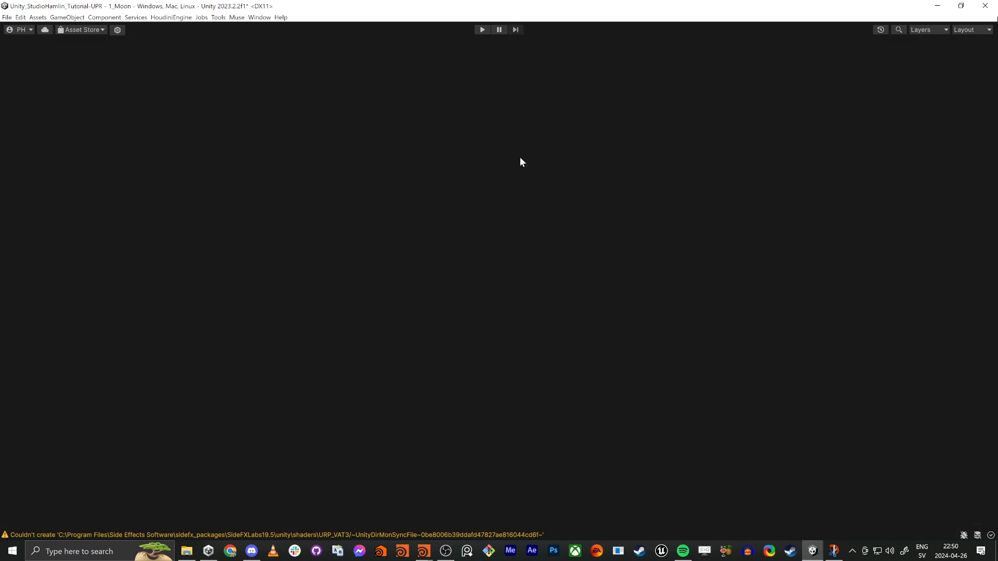
Step: Move the Color Texture and baseColorTiling nodes closer to the Triplanar node in the enlarged graph and save the shader graph
middle_click_drag(408, 221, 671, 179)
scroll(520, 164, "up", 7)
middle_click_drag(136, 146, 384, 252)
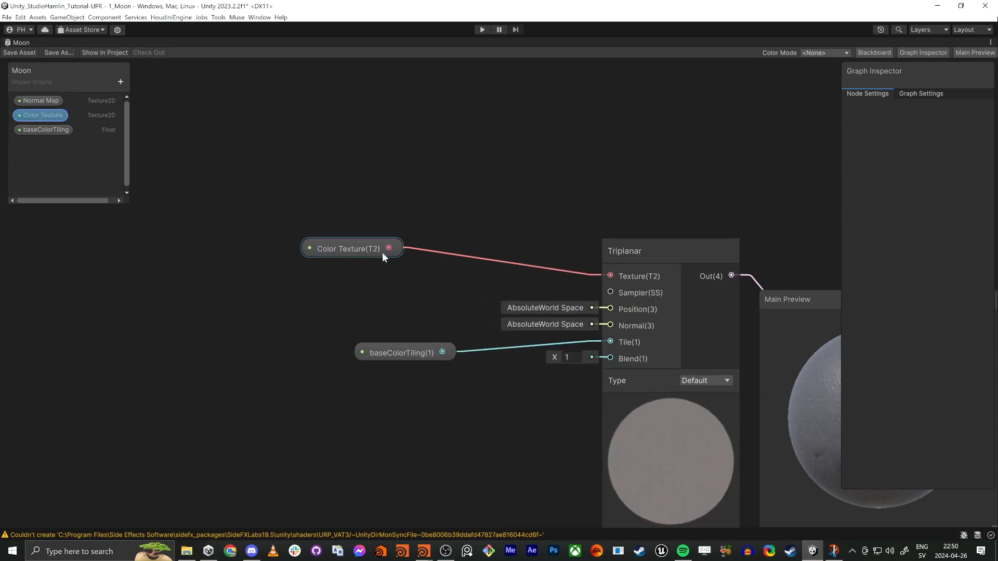
left_click_drag(360, 253, 414, 206)
left_click_drag(395, 346, 419, 352)
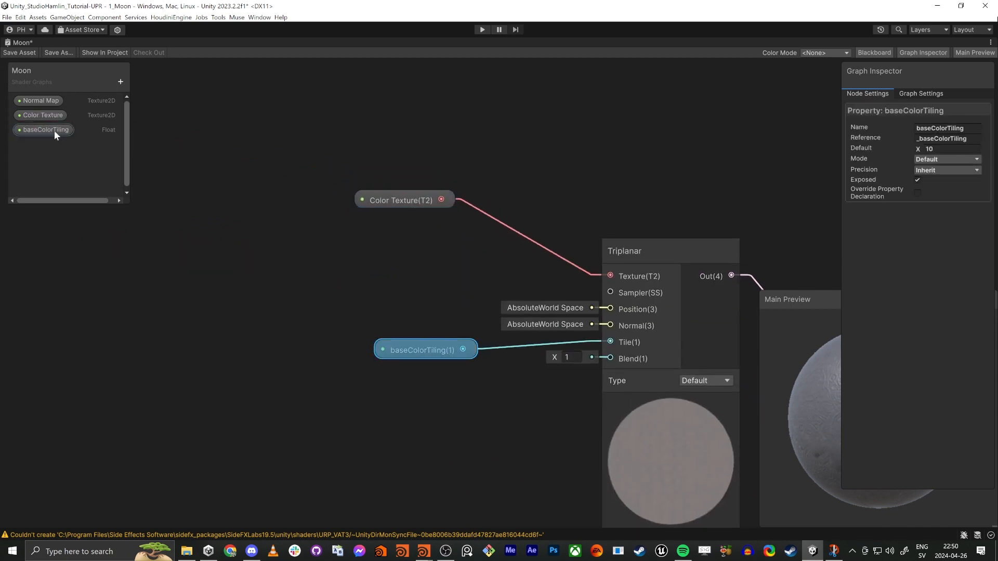
middle_click_drag(441, 135, 439, 141)
key("shift+space")
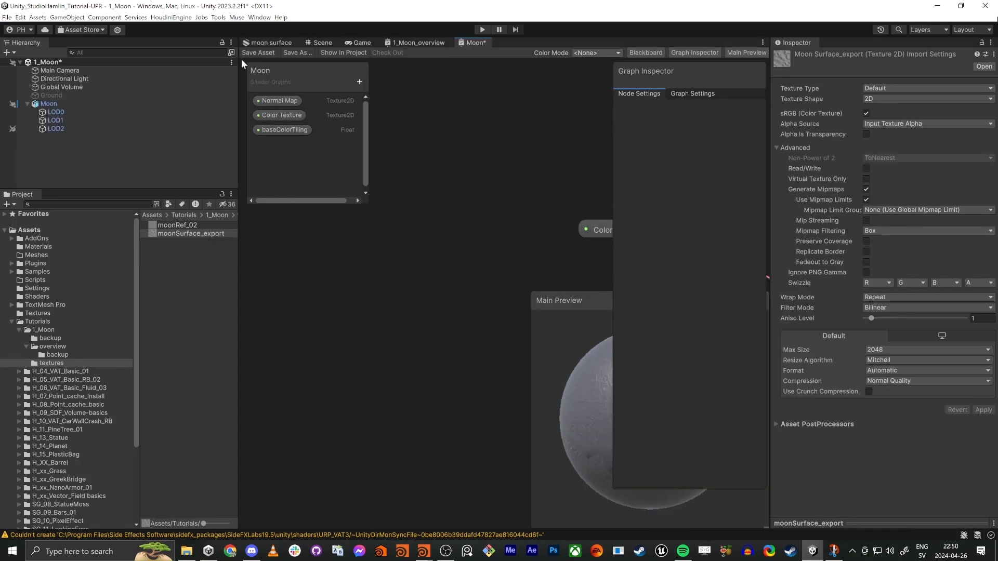
left_click(257, 54)
Step: Assign the moonRef_02 texture to the Color Texture slot of LOD0's Moon material in the scene
left_click(320, 43)
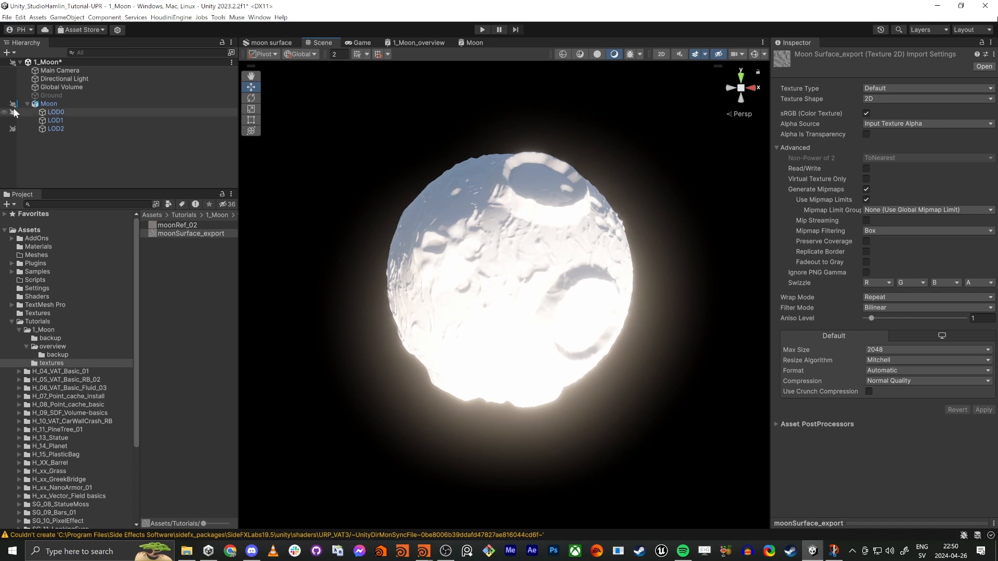
left_click(47, 104)
left_click(56, 112)
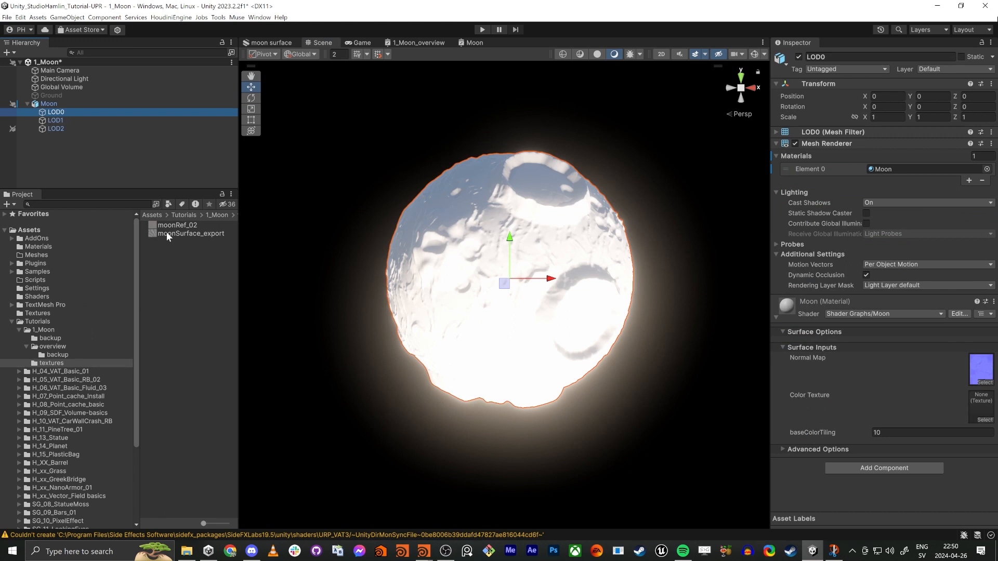
left_click_drag(195, 233, 983, 411)
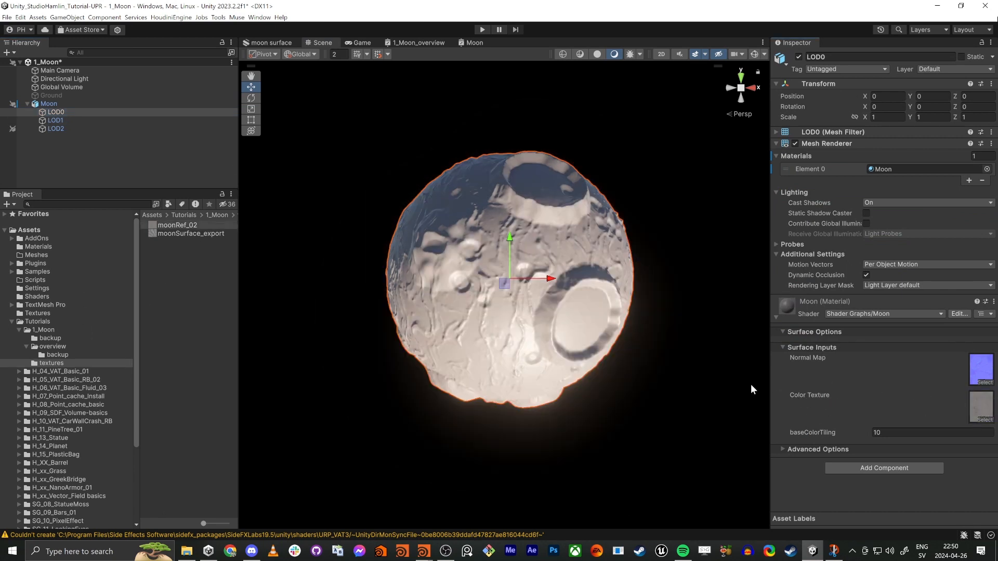
Step: Try a baseColorTiling of 1 on the Moon material and inspect the surface texture up close
scroll(481, 287, "up", 10)
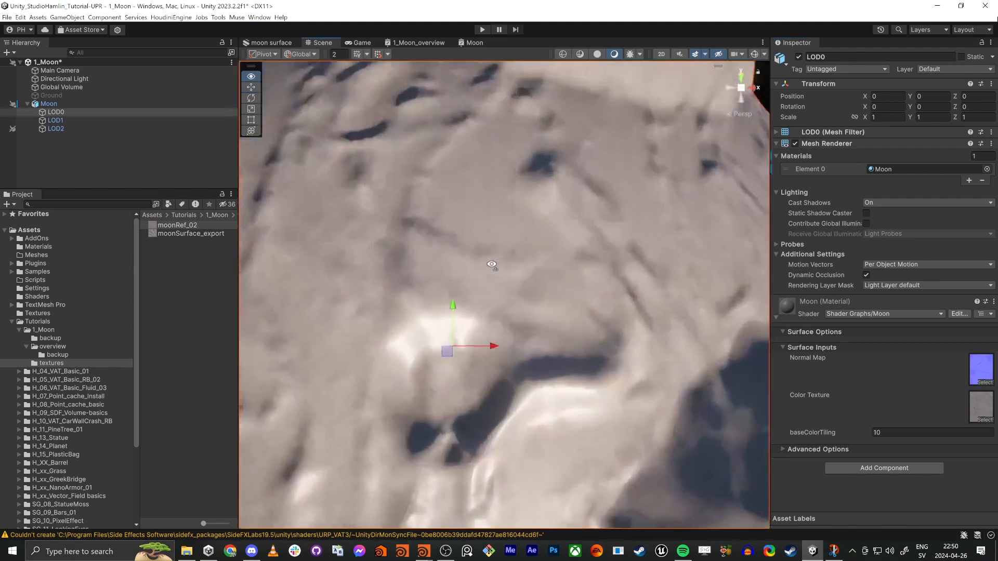
left_click_drag(898, 435, 803, 438)
type("1")
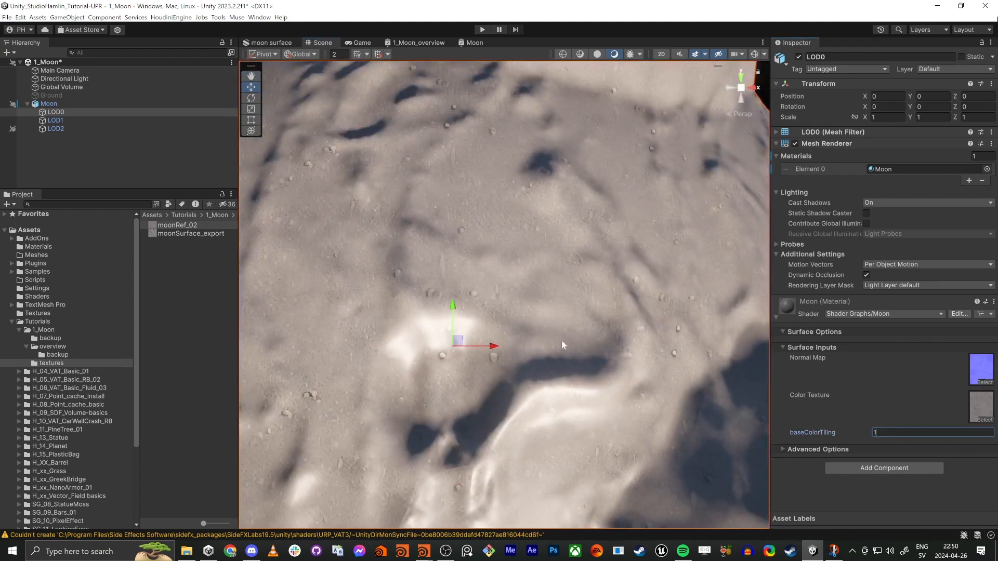
key("Return")
key("s")
right_click_drag(585, 304, 611, 301)
key("a")
key("w")
Step: Set the Moon material's baseColorTiling to 0.3 and view the whole moon
mouse_move(856, 432)
left_mouse_down()
mouse_move(844, 432)
mouse_move(852, 432)
left_mouse_up()
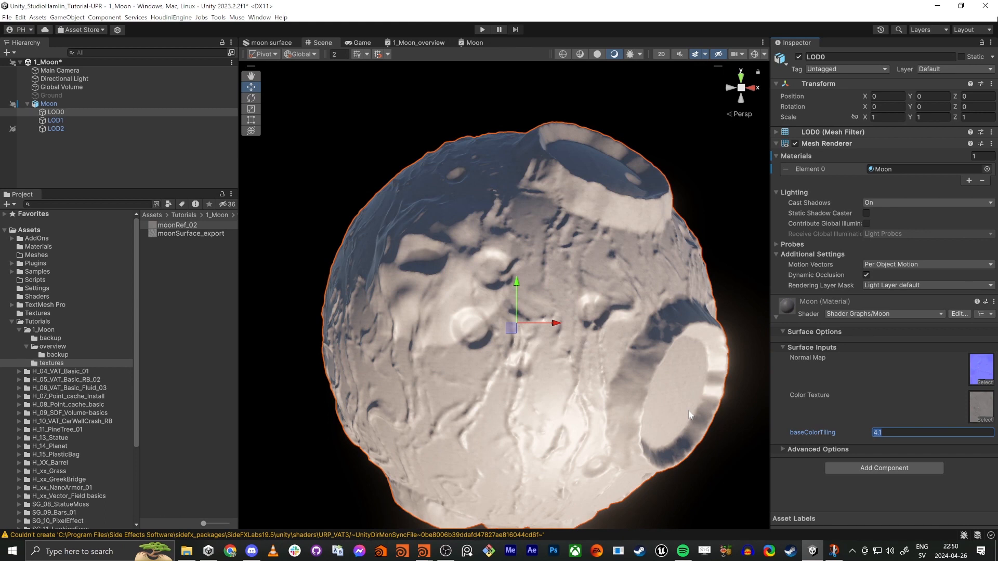
type("0.3")
scroll(453, 298, "down", 10)
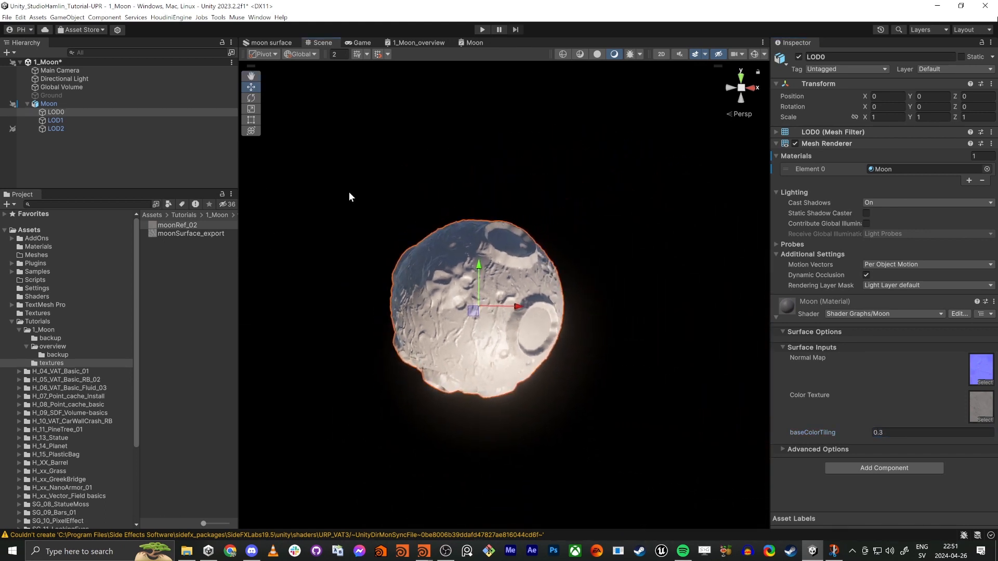
Step: Set the Smoothness input of the Moon shader graph's Fragment block to 0, save the graph and return to the scene
left_click(463, 43)
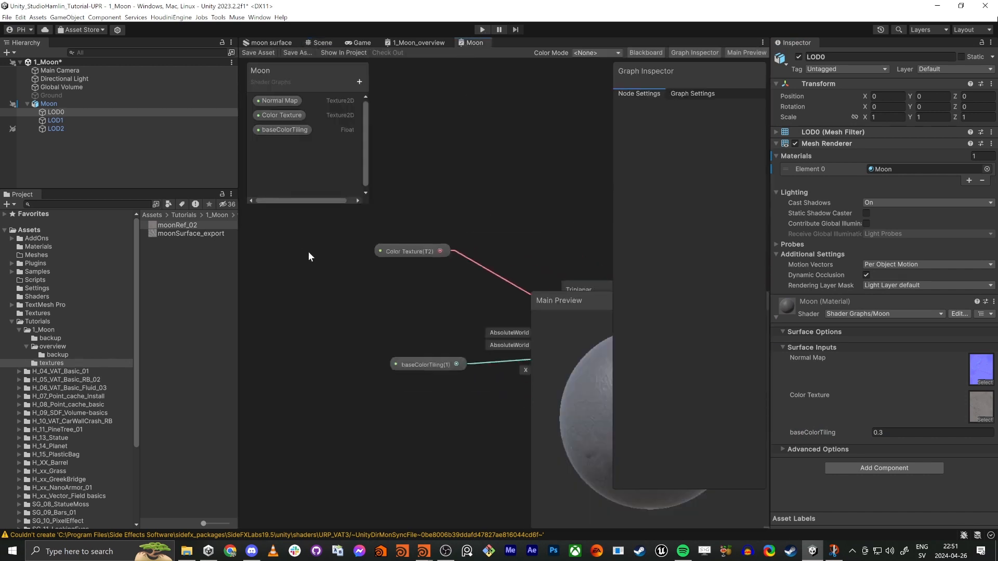
middle_click_drag(421, 410, 218, 381)
middle_click_drag(472, 419, 383, 334)
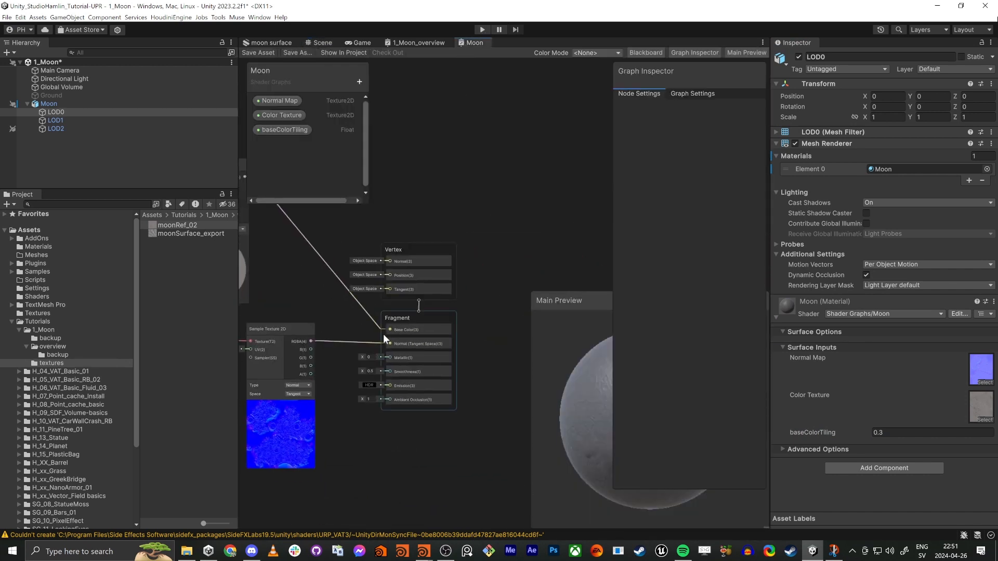
scroll(382, 335, "up", 7)
left_click(356, 426)
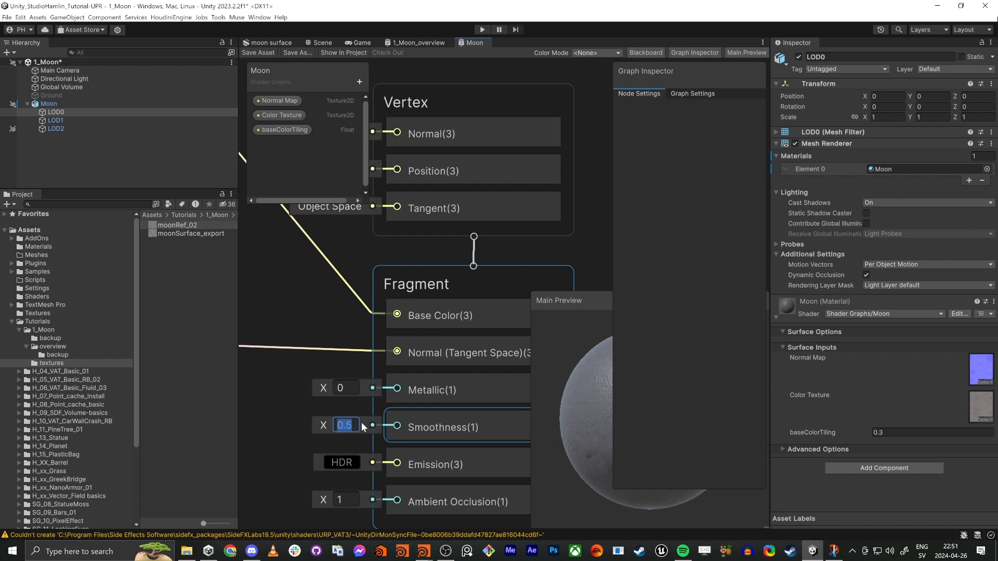
type("0")
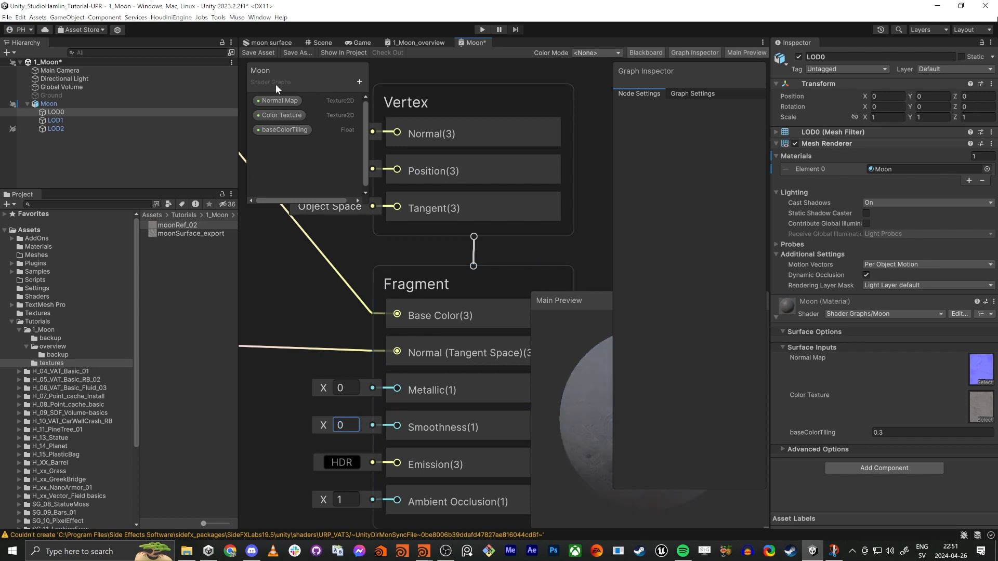
left_click(267, 51)
left_click(323, 42)
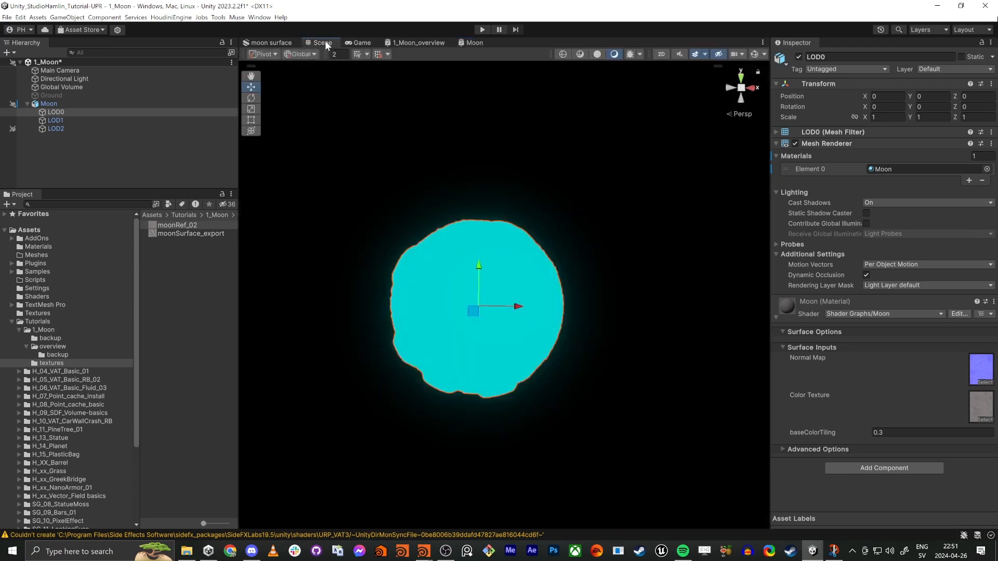
Step: Set the Moon material's baseColorTiling to 1 and view the moon close up and from a distance
right_click_drag(457, 335, 441, 335)
key("w")
left_click(878, 433)
type("1")
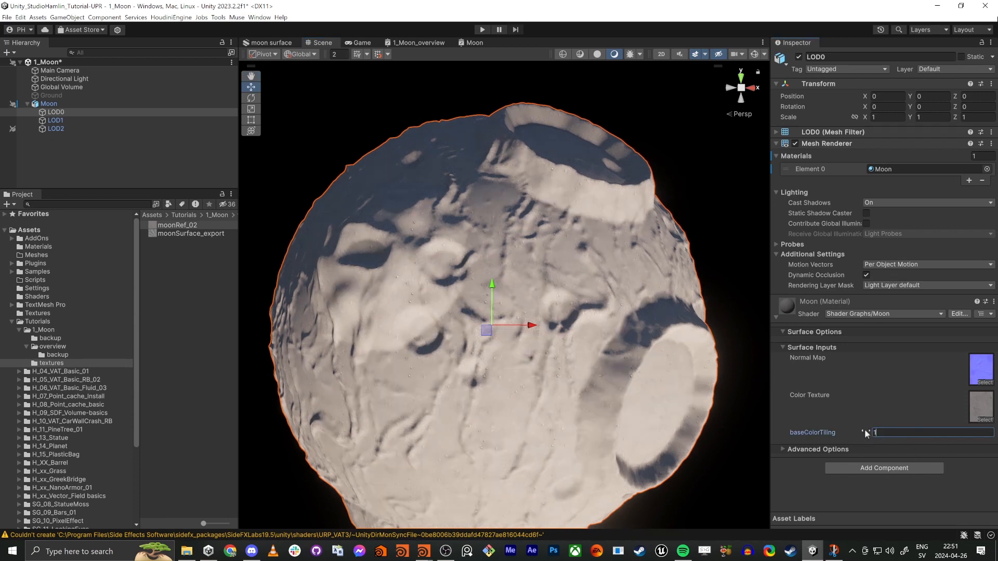
right_click_drag(545, 294, 494, 301)
key("s")
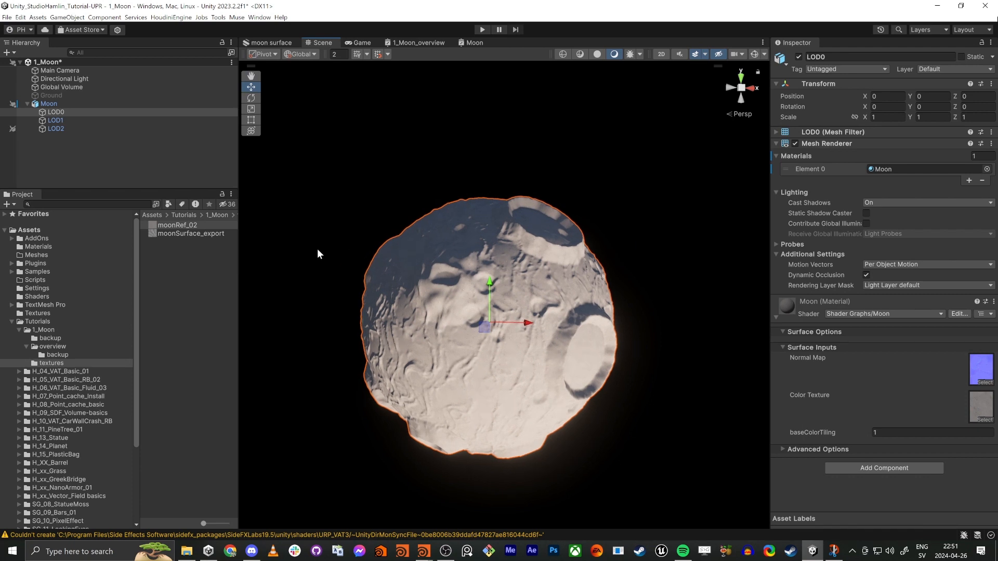
Step: Switch to Houdini, maximize the network editor and spread out the Lod_Level0, Lod_Level1 with polyreduce1, Lod_Level2 and attribtransfer1 nodes
left_click(425, 551)
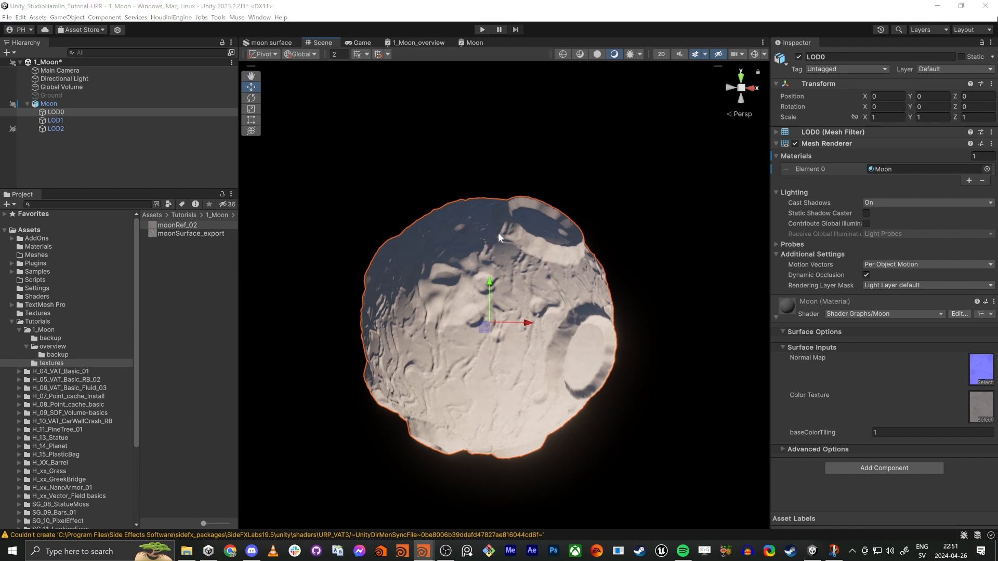
key("alt+Tab")
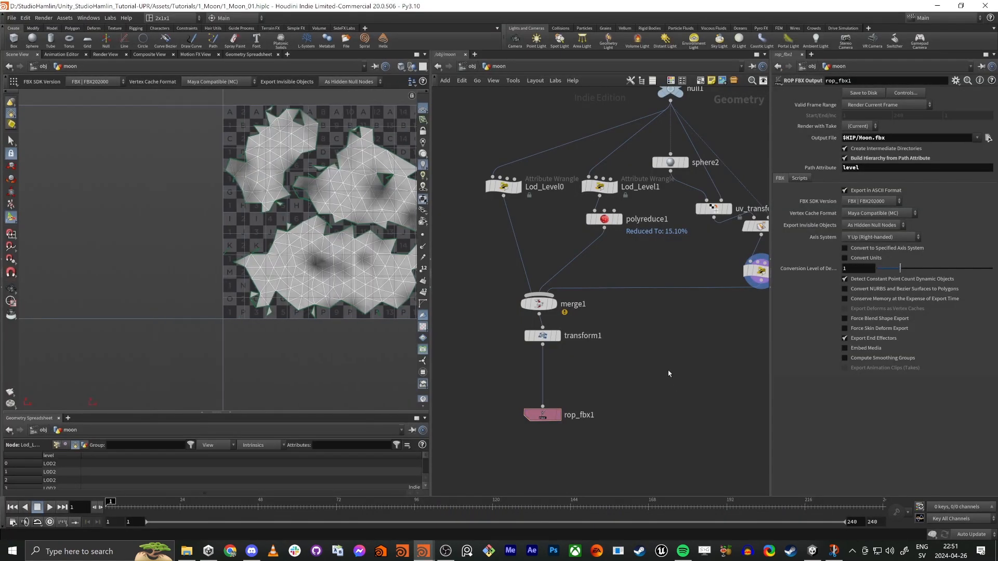
key("ctrl+b")
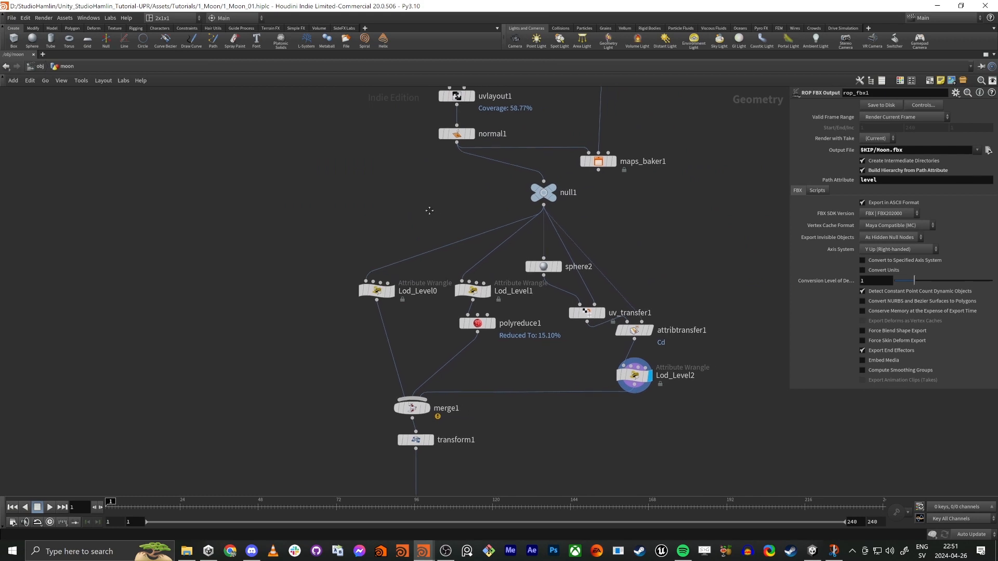
left_click(340, 298)
left_click_drag(427, 341, 442, 292)
left_click_drag(626, 378, 647, 376)
left_click_drag(621, 323, 629, 330)
Step: Rearrange the network by moving null1 under maps_baker1, sphere2 closer to uv_transfer1, and maps_baker1 further away from the main chain
left_click_drag(535, 187, 603, 191)
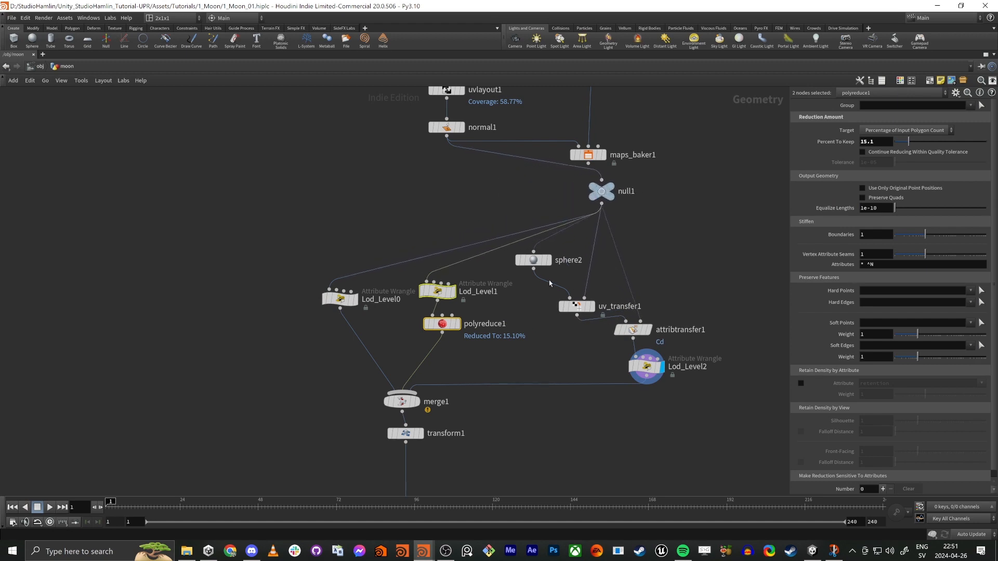
left_click_drag(533, 260, 564, 275)
left_click_drag(549, 361, 577, 260)
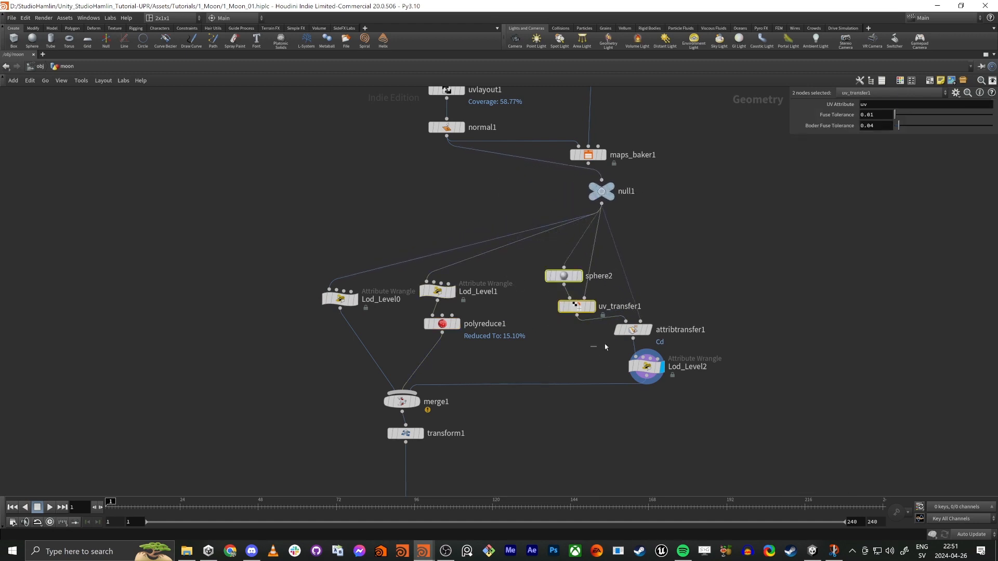
left_click(633, 330)
middle_click_drag(489, 440, 551, 484)
middle_click_drag(564, 242, 522, 361)
left_click_drag(608, 322, 644, 266)
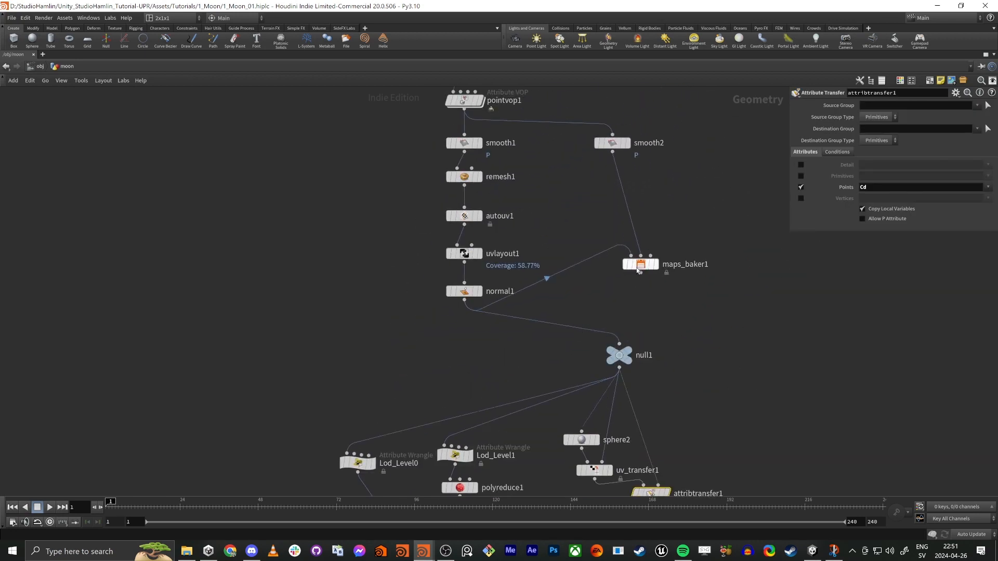
middle_click_drag(709, 321, 718, 436)
Step: Set the maps_baker1 resolution to 4096 × 4096, save the scene file and render the normal map
left_click_drag(727, 408, 597, 228)
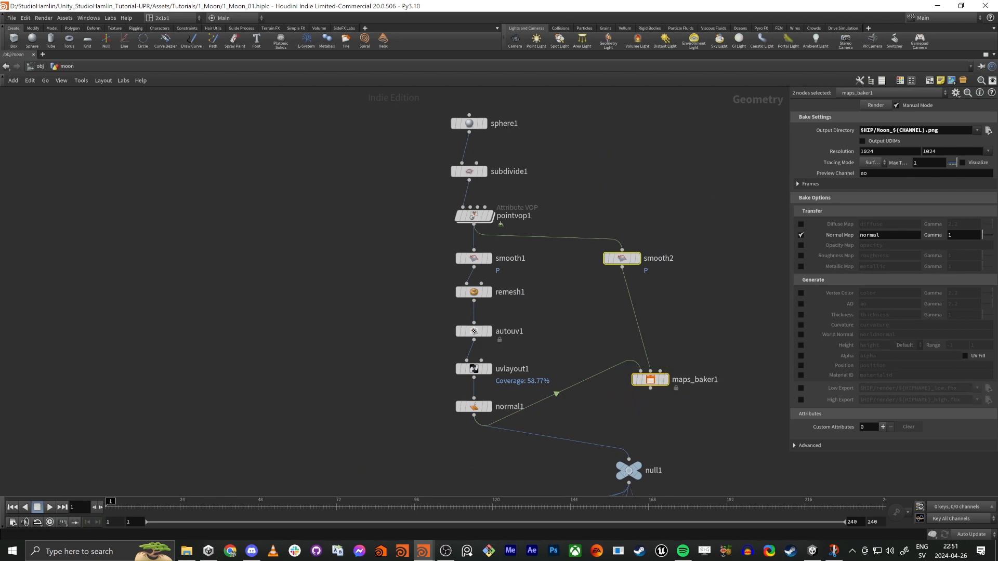
left_click(988, 151)
left_click(975, 197)
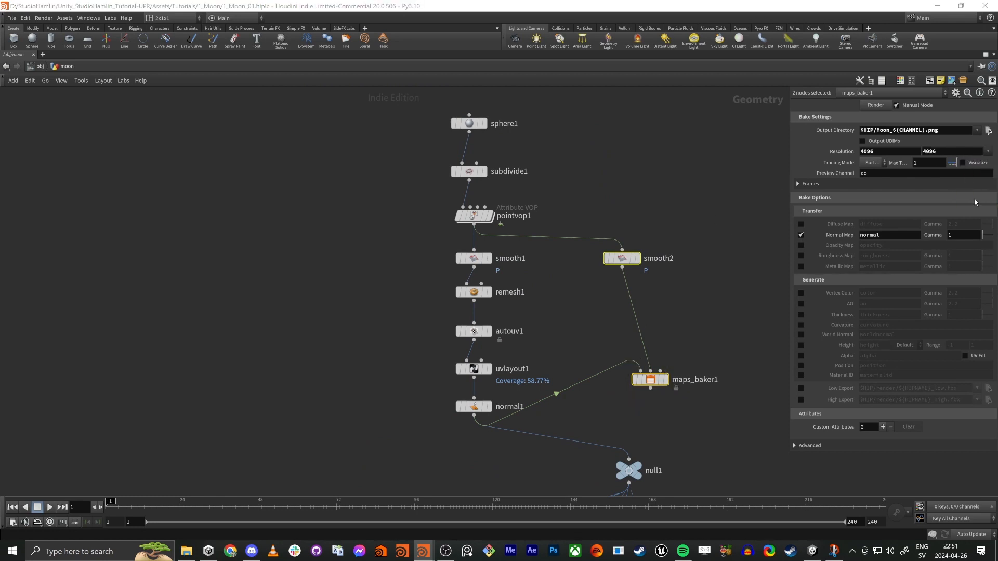
middle_click_drag(646, 183, 648, 194)
key("ctrl+s")
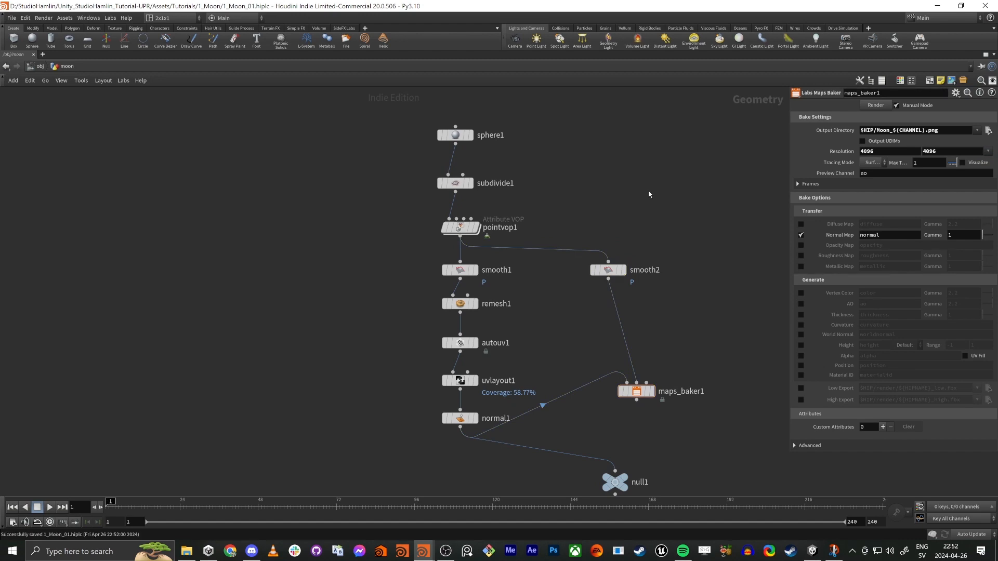
left_click(873, 107)
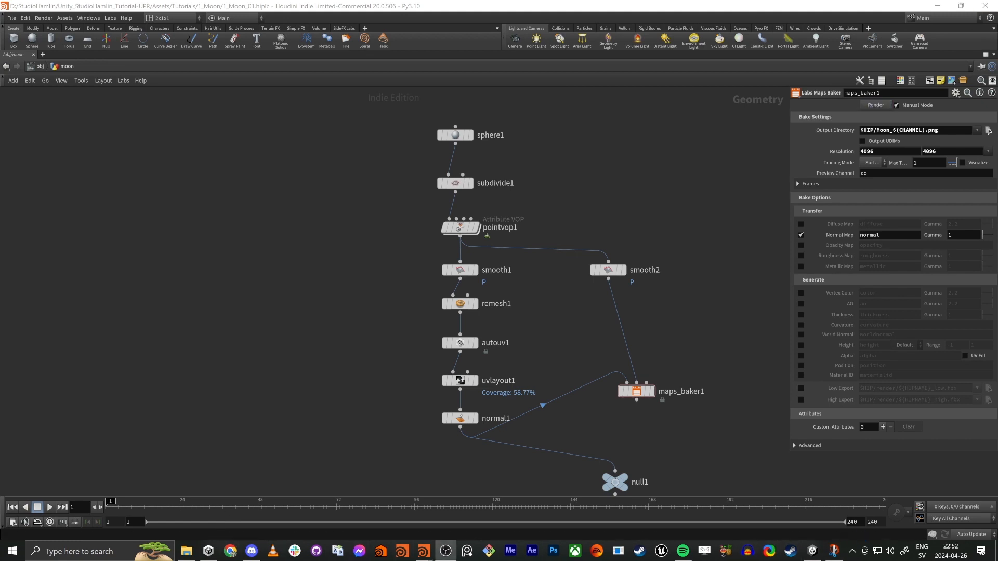
left_click(598, 194)
Step: Switch back to Unity and examine the moon's surface detail with the rebaked normal map
key("alt+Tab")
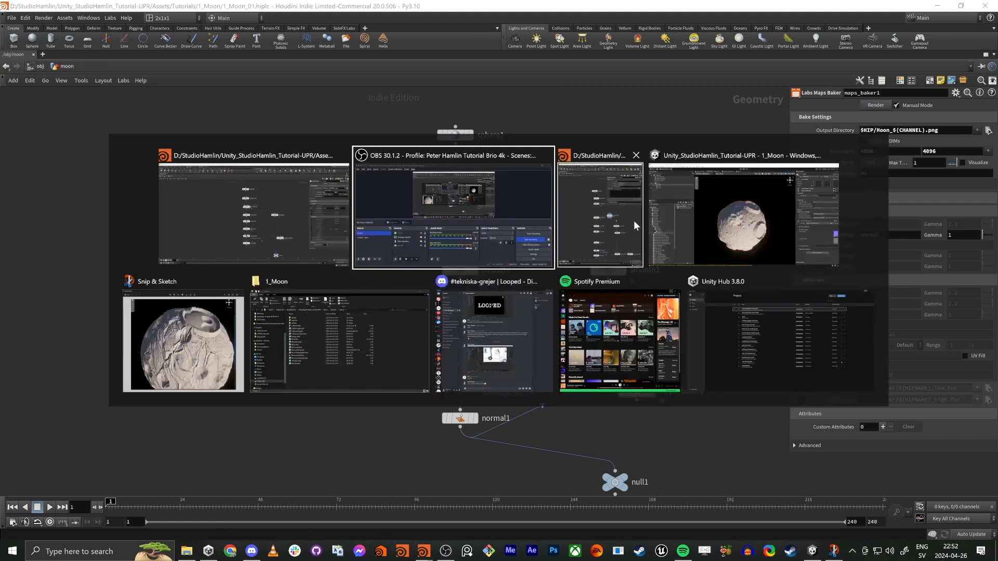
left_click(693, 231)
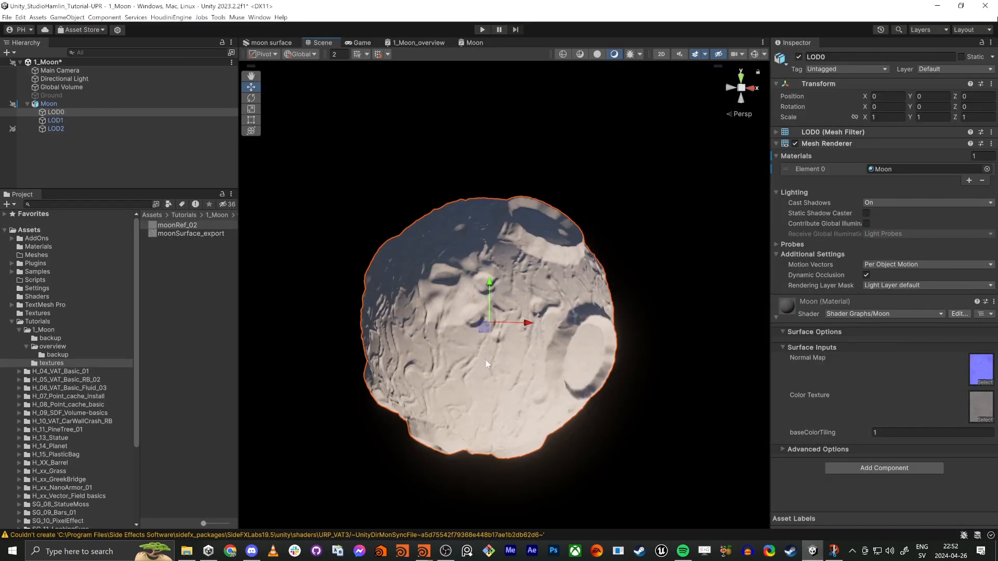
scroll(486, 360, "up", 10)
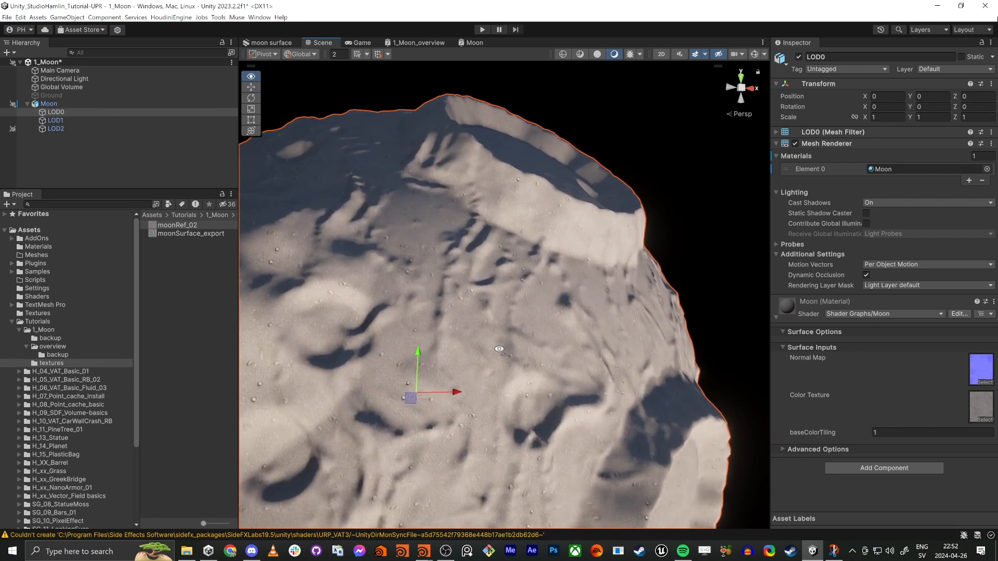
scroll(499, 349, "down", 10)
Step: Rotate LOD0 around the Y axis to about 112 degrees
left_click_drag(499, 350, 408, 286, "alt")
key("e")
right_click_drag(408, 286, 458, 337)
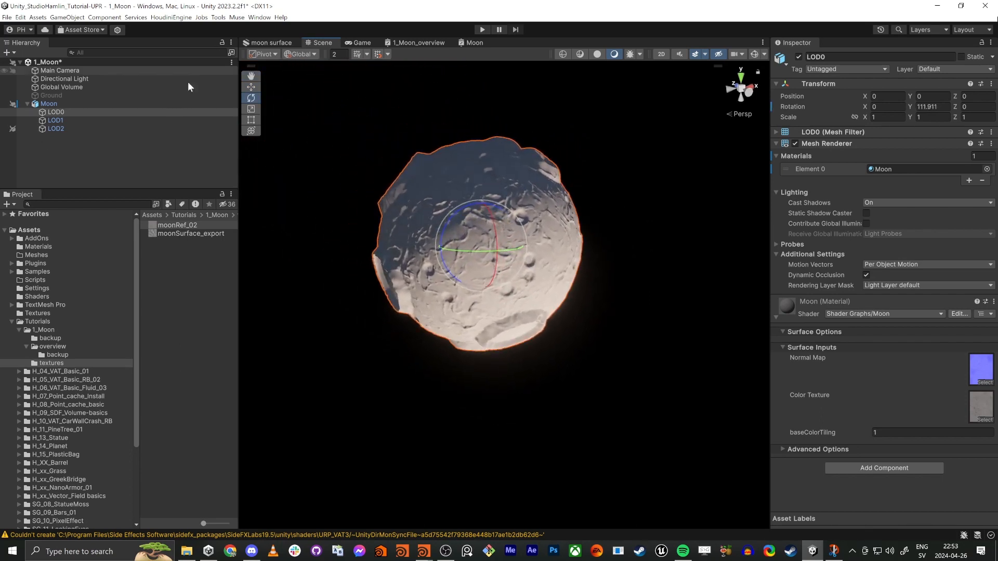
Step: Inspect LOD2 and LOD1 in turn, viewing LOD1 in wireframe before returning to the lit, textured display
left_click(79, 129)
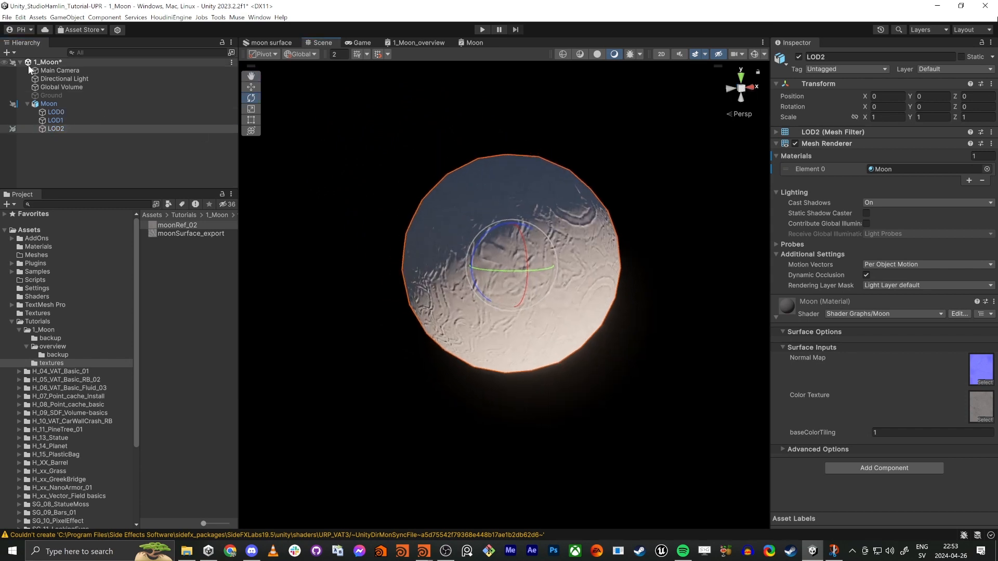
left_click(52, 121)
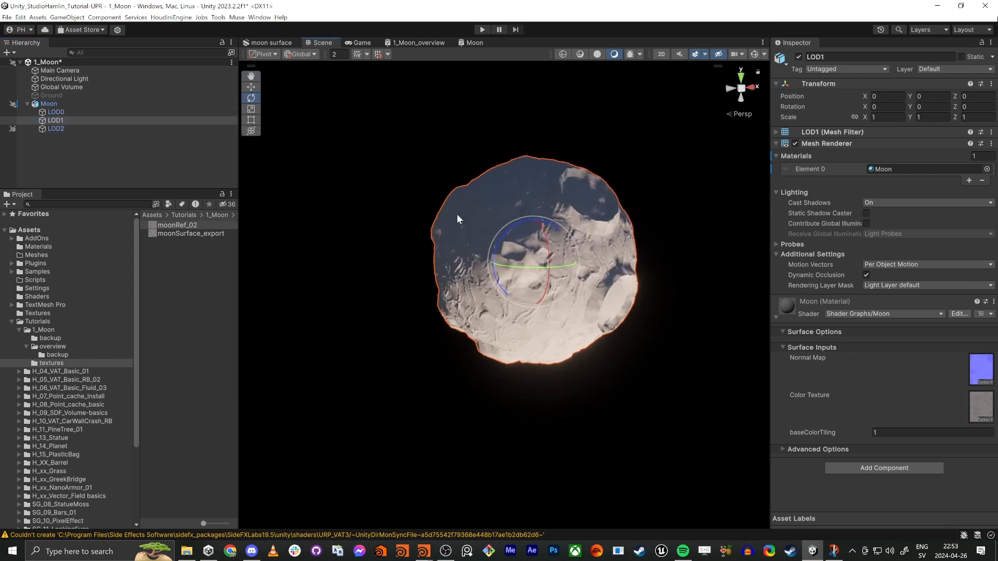
left_click(562, 56)
mouse_move(501, 216)
right_mouse_down()
mouse_move(505, 204)
mouse_move(503, 222)
right_mouse_up()
key("w")
key("s")
left_click(615, 55)
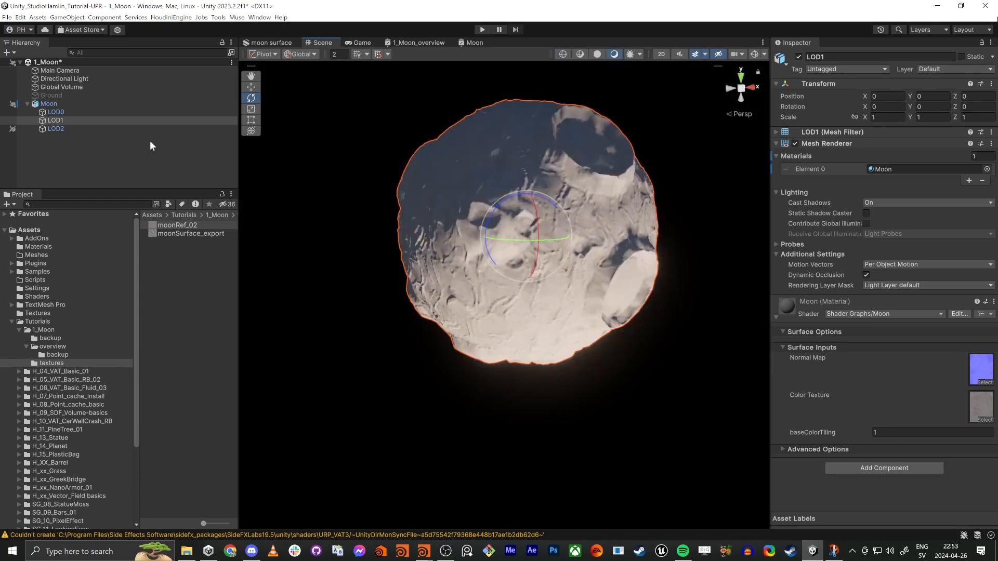
Step: Rotate the parent Moon object to about -21.6 degrees on X and -118.8 degrees on Z and check its LOD group
left_click(50, 104)
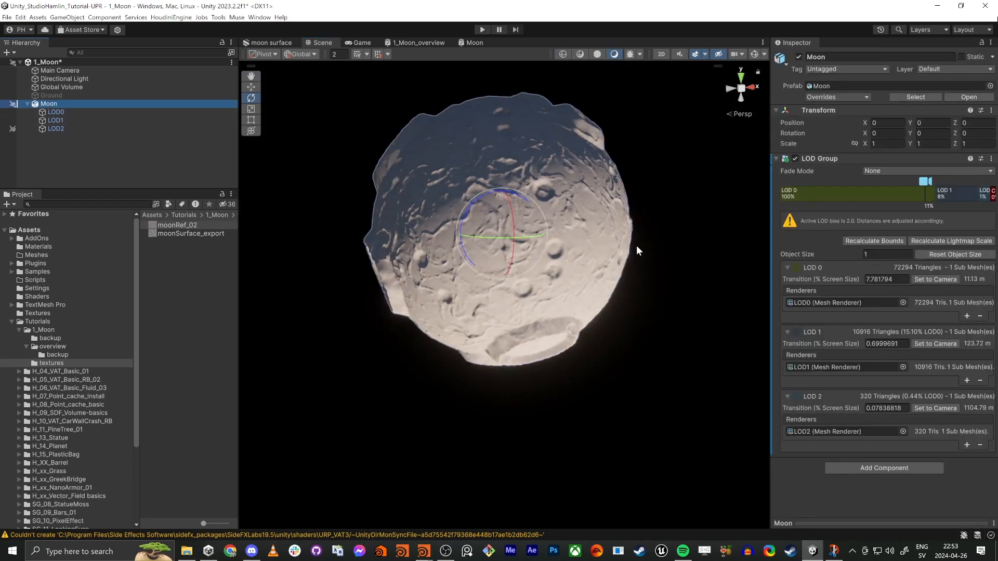
left_click_drag(637, 247, 608, 276, "alt")
left_click_drag(543, 253, 710, 231)
mouse_move(917, 196)
left_mouse_down()
mouse_move(940, 192)
mouse_move(925, 191)
left_mouse_up()
Step: Compare LOD0 with LOD1 and set LOD0's Y rotation to 0
left_click(63, 111)
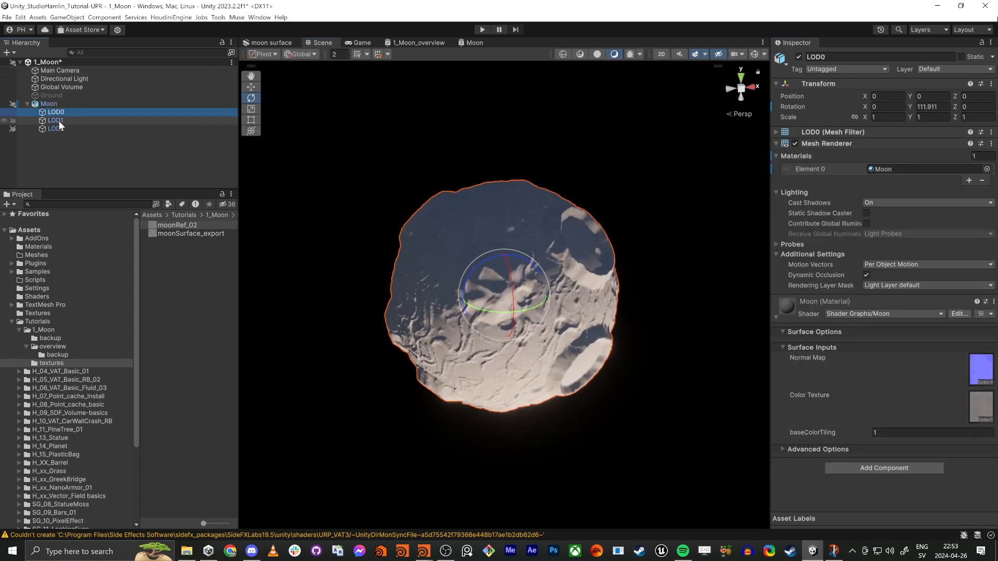
left_click(57, 120)
left_click(56, 111)
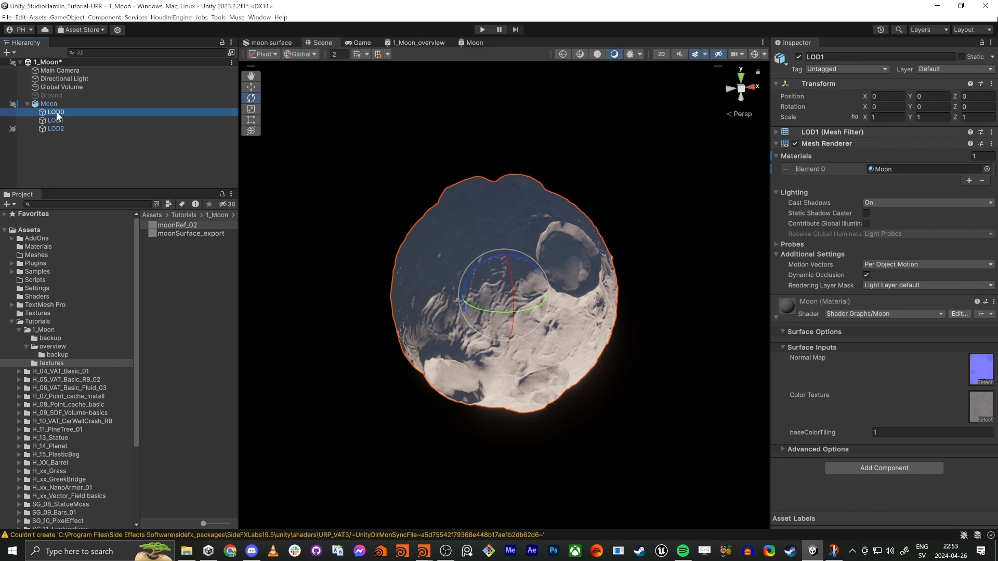
left_click(944, 103)
type("0")
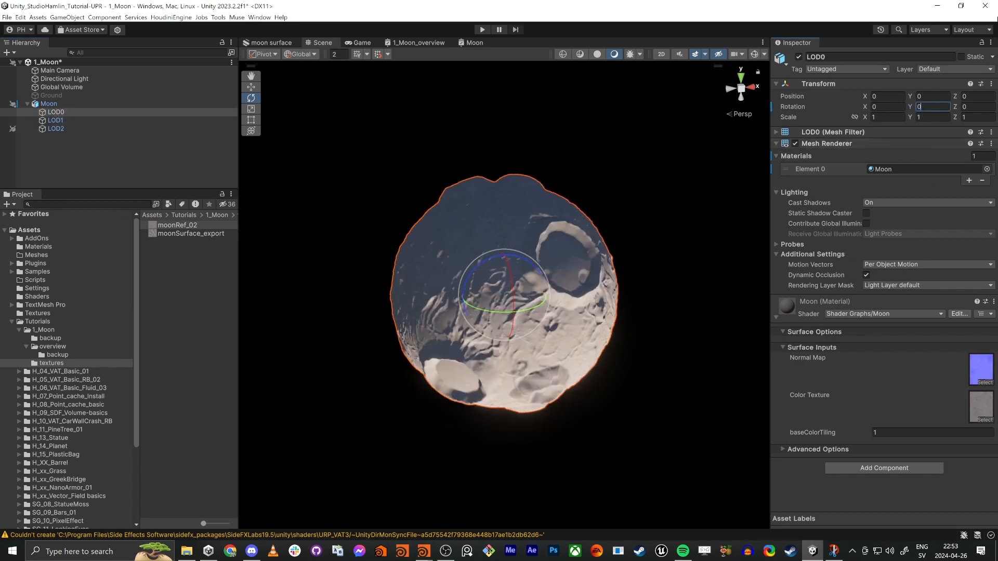
Step: Preview the Moon's transition between LOD 0 and LOD 1 in its LOD Group, and deselect the object
left_click(57, 104)
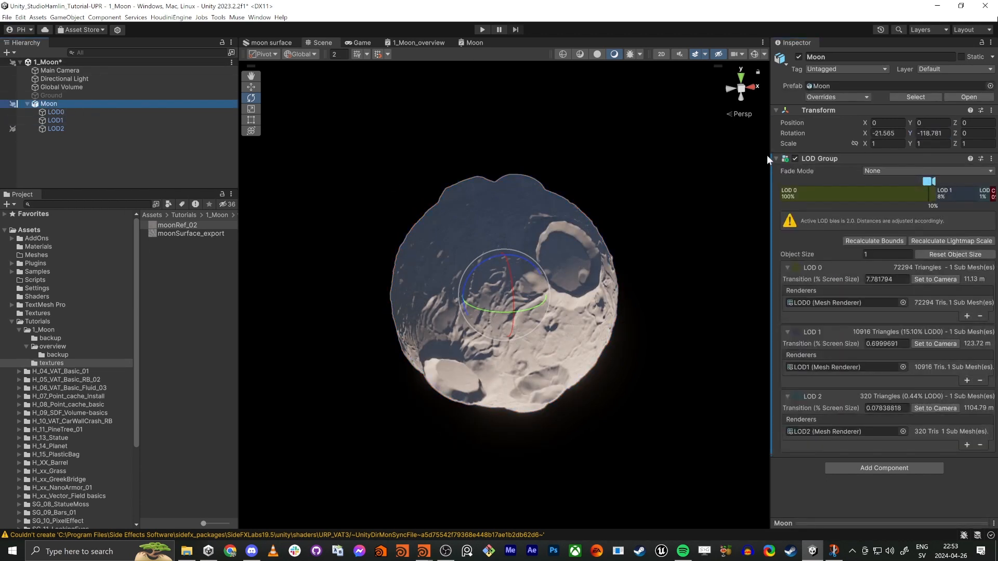
left_click(948, 196)
mouse_move(930, 181)
left_mouse_down()
mouse_move(948, 181)
mouse_move(930, 188)
left_mouse_up()
left_click(137, 166)
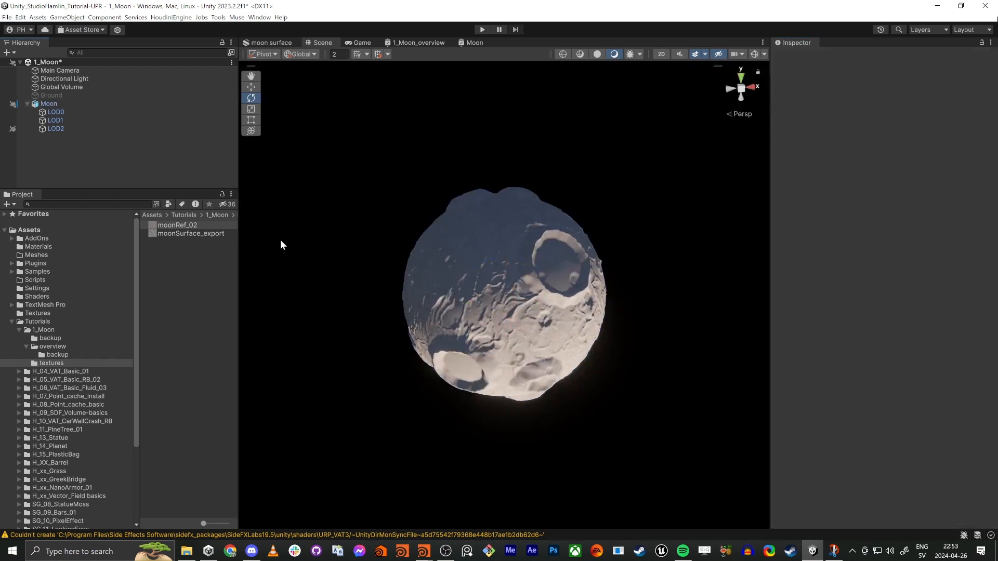